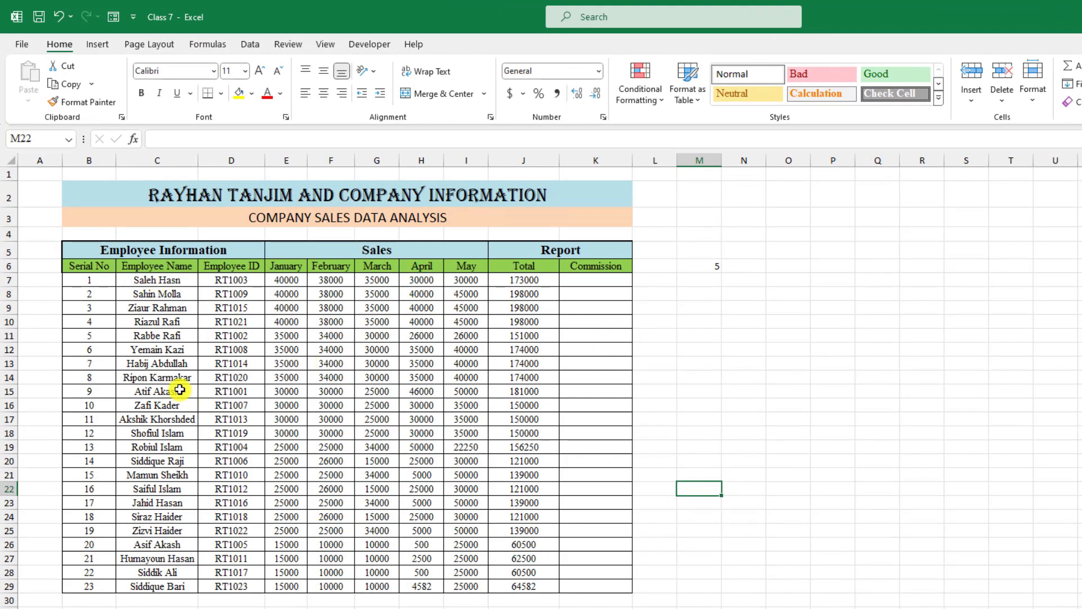
- Inspect the Total column formulas and select the Commission range K7:K29
{"action": "left_click_drag", "start_coordinate": [525, 266], "coordinate": [545, 583]}
{"action": "left_click", "coordinate": [527, 280]}
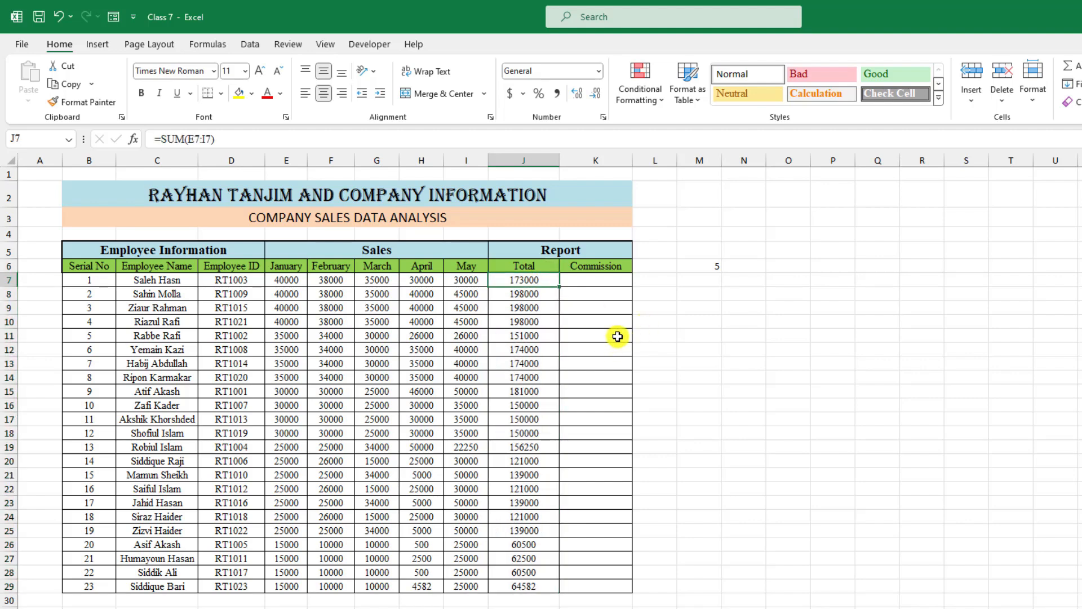
{"action": "left_click", "coordinate": [542, 294]}
{"action": "left_click", "coordinate": [528, 282]}
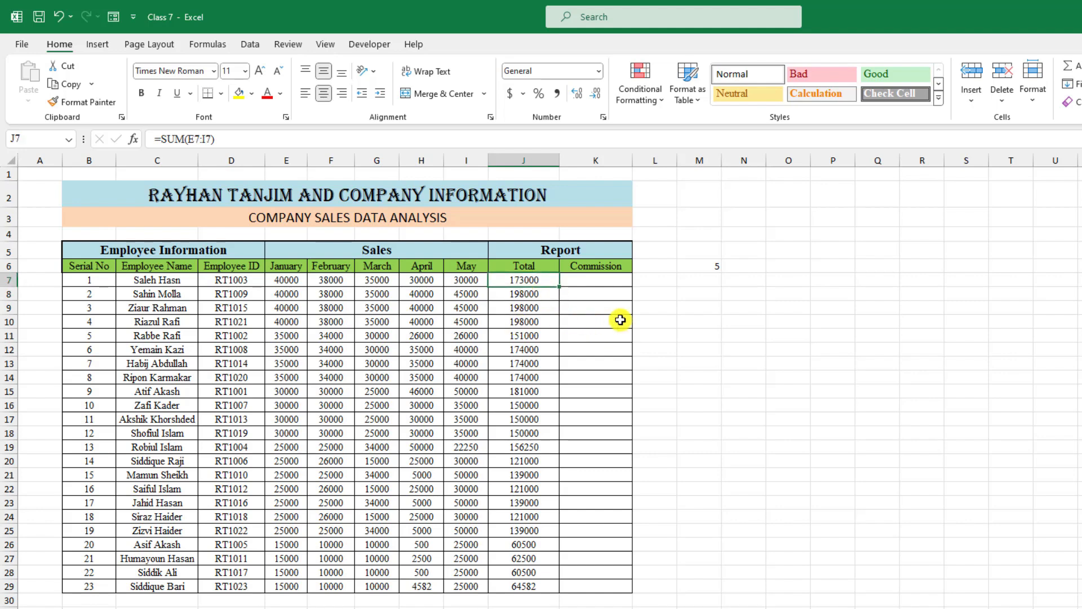
{"action": "left_click", "coordinate": [606, 280]}
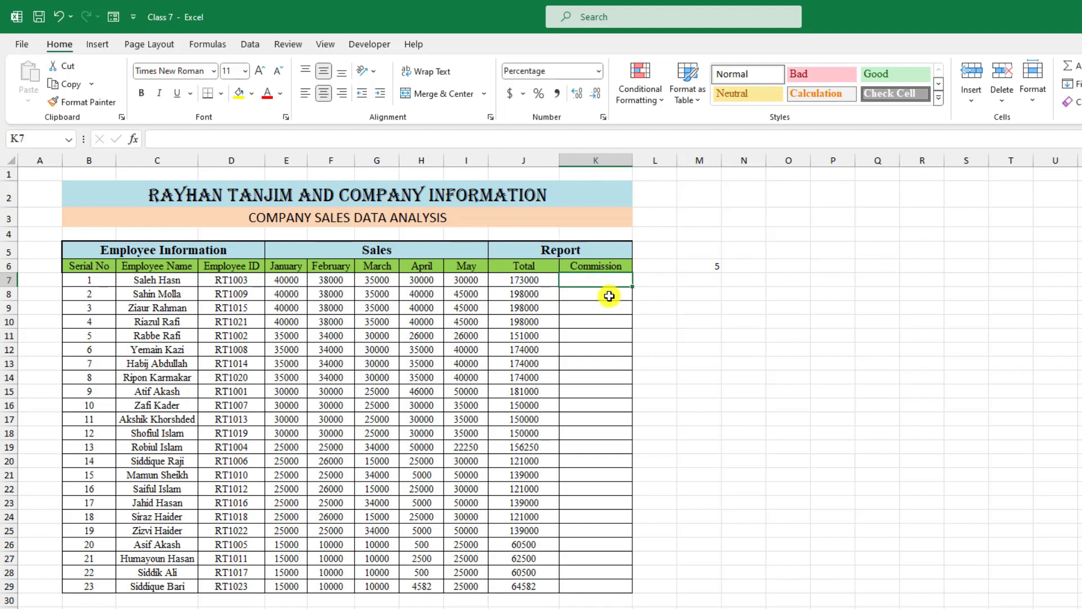
{"action": "left_click_drag", "start_coordinate": [595, 282], "coordinate": [609, 586]}
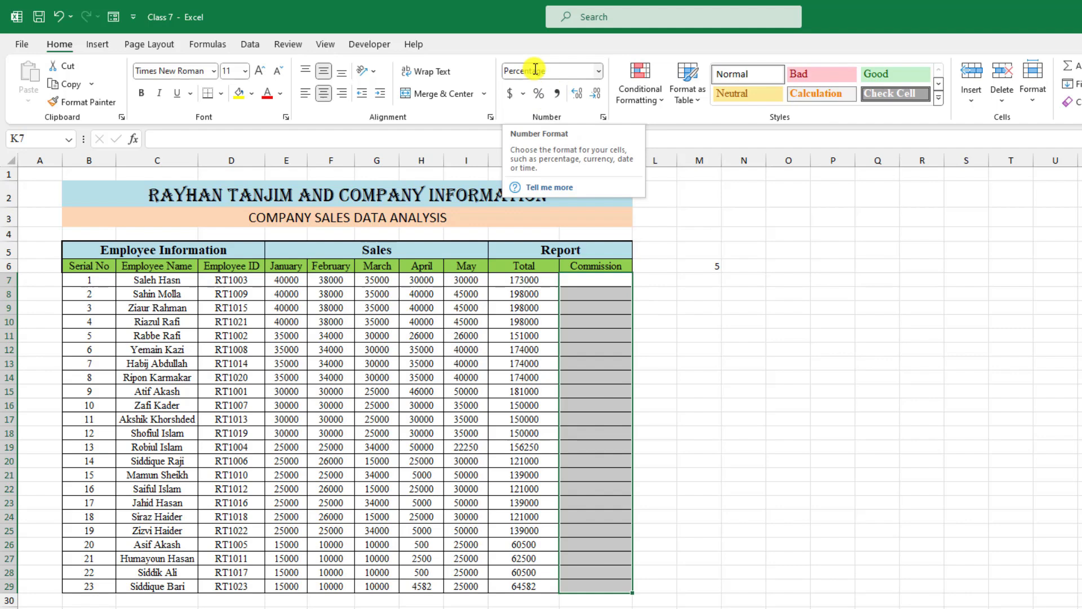
{"action": "left_click", "coordinate": [580, 282]}
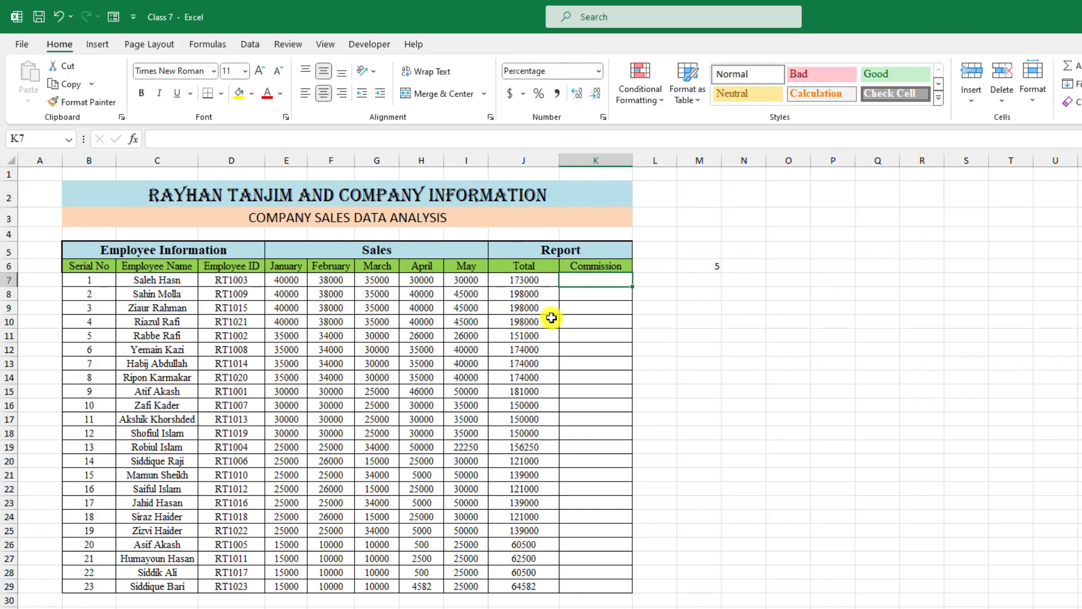
- Clear the mistaken 05-12-2022 entry from the first Commission cell K7
{"action": "type", "text": "05-12"}
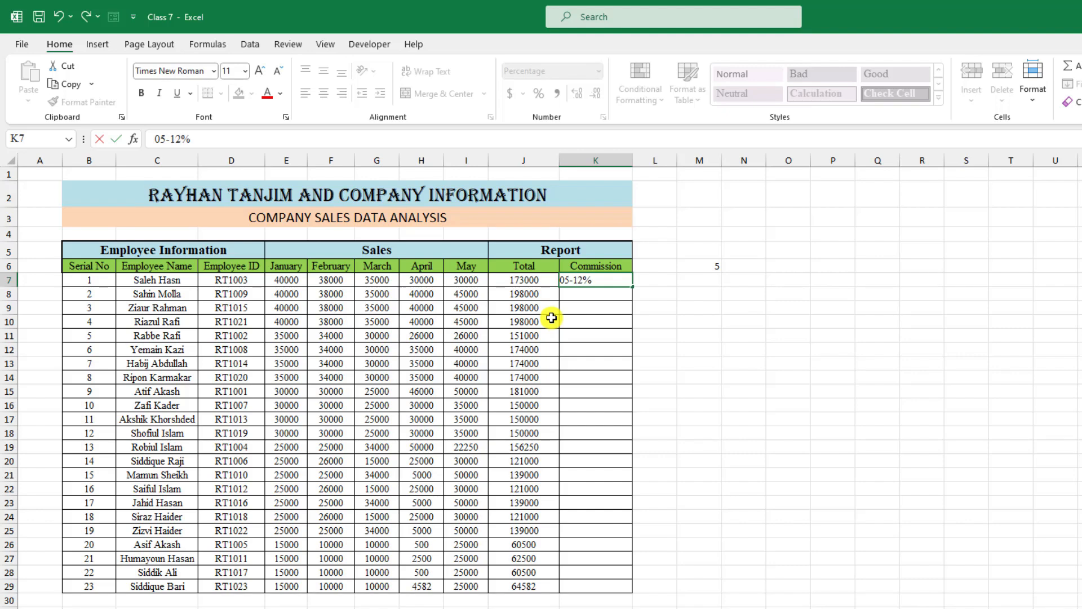
{"action": "type", "text": "-2022"}
{"action": "key", "text": "Return"}
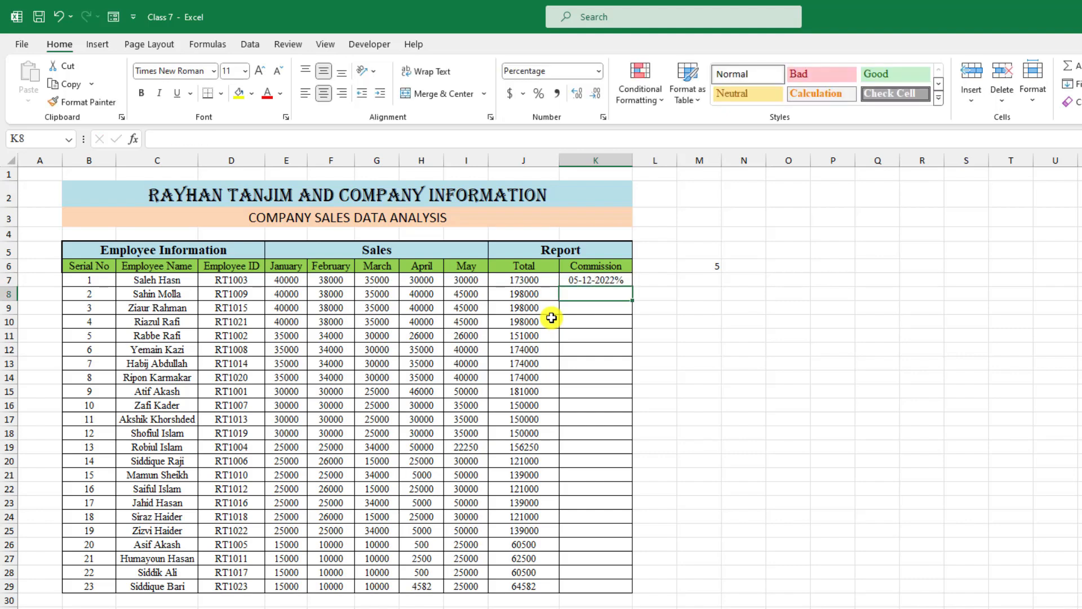
{"action": "left_click", "coordinate": [618, 281]}
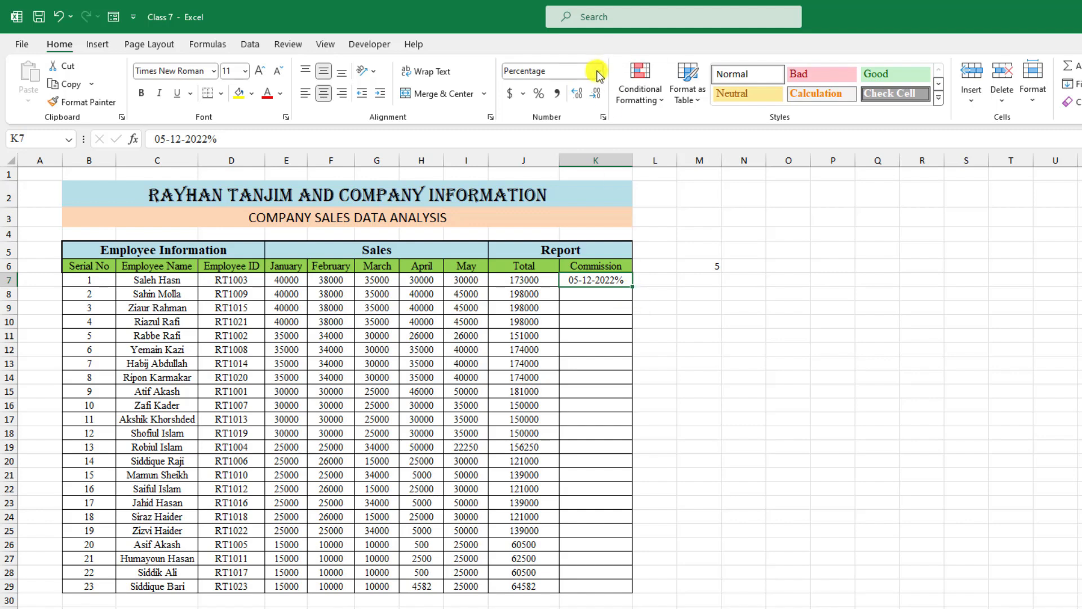
{"action": "left_click", "coordinate": [636, 292]}
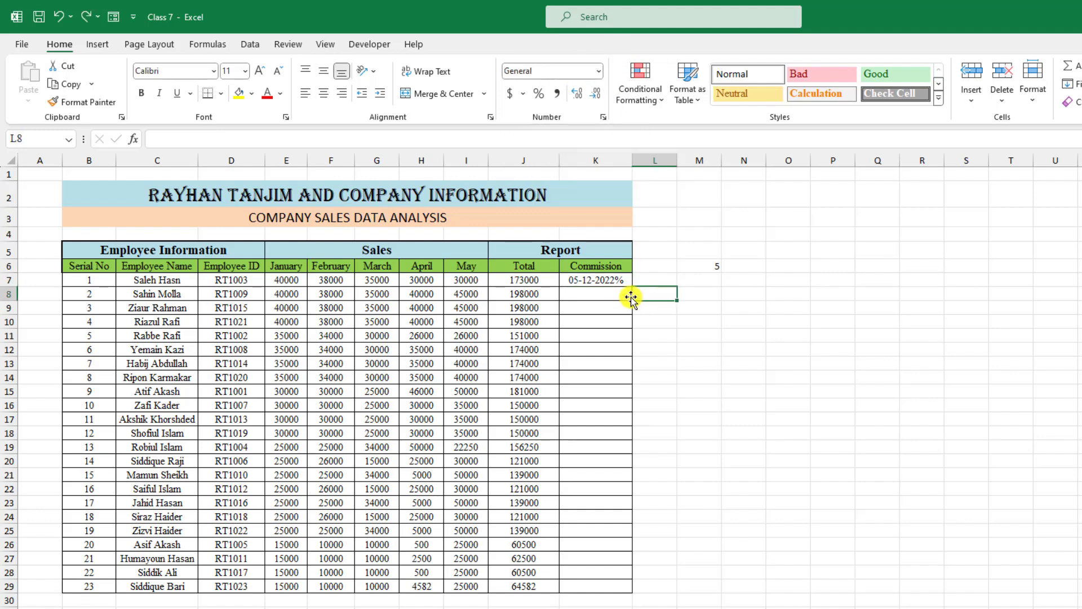
{"action": "left_click", "coordinate": [610, 282]}
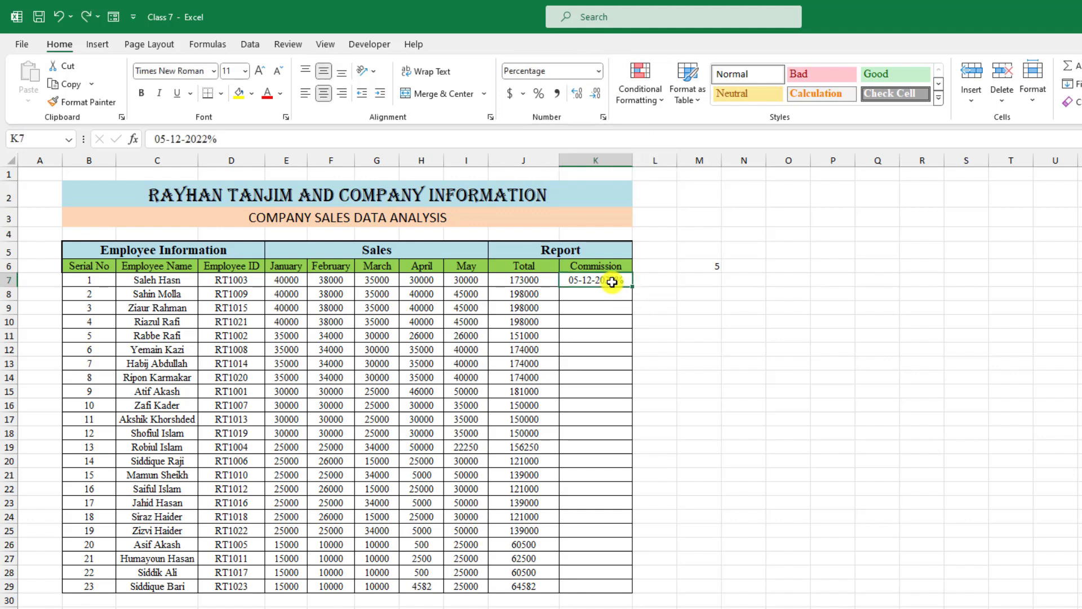
{"action": "key", "text": "Delete"}
{"action": "left_click", "coordinate": [667, 300]}
{"action": "left_click", "coordinate": [621, 280]}
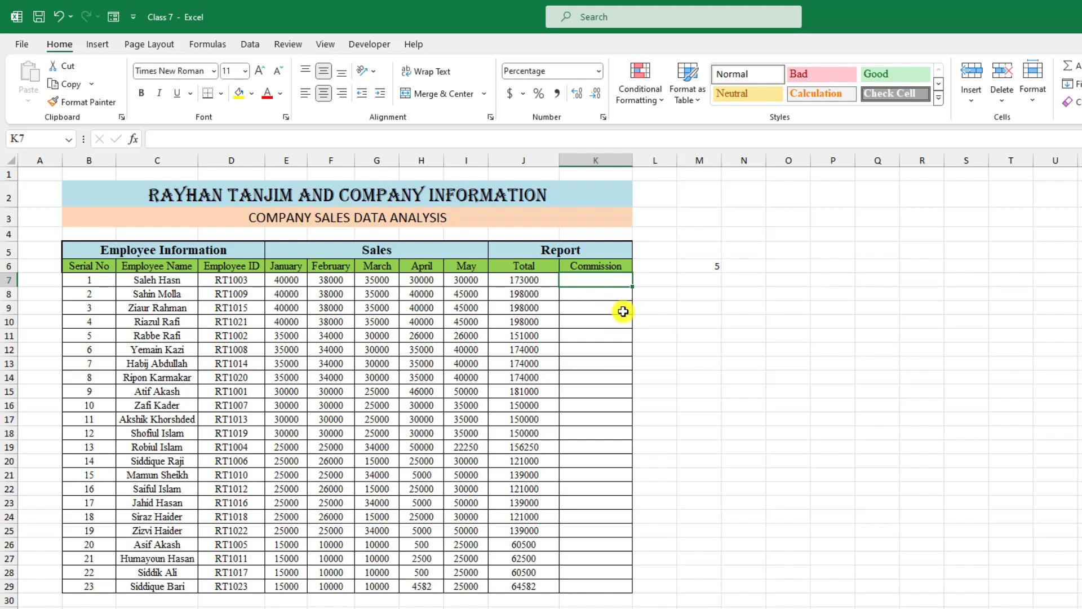
- Enter the 5% commission formula =J7*5 in K7 and format it as General
{"action": "type", "text": "="}
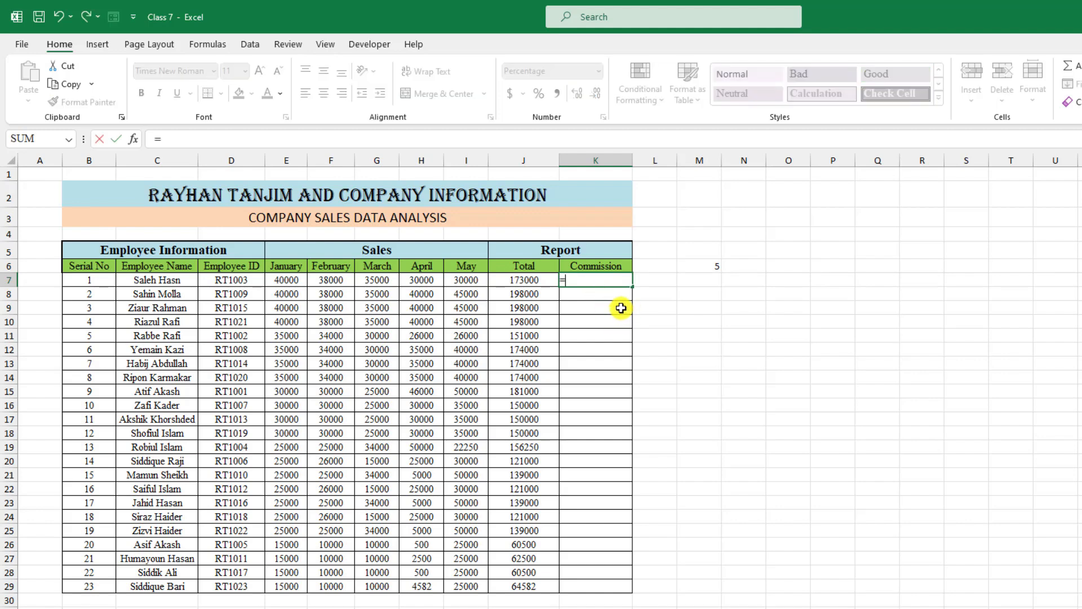
{"action": "left_click", "coordinate": [532, 280]}
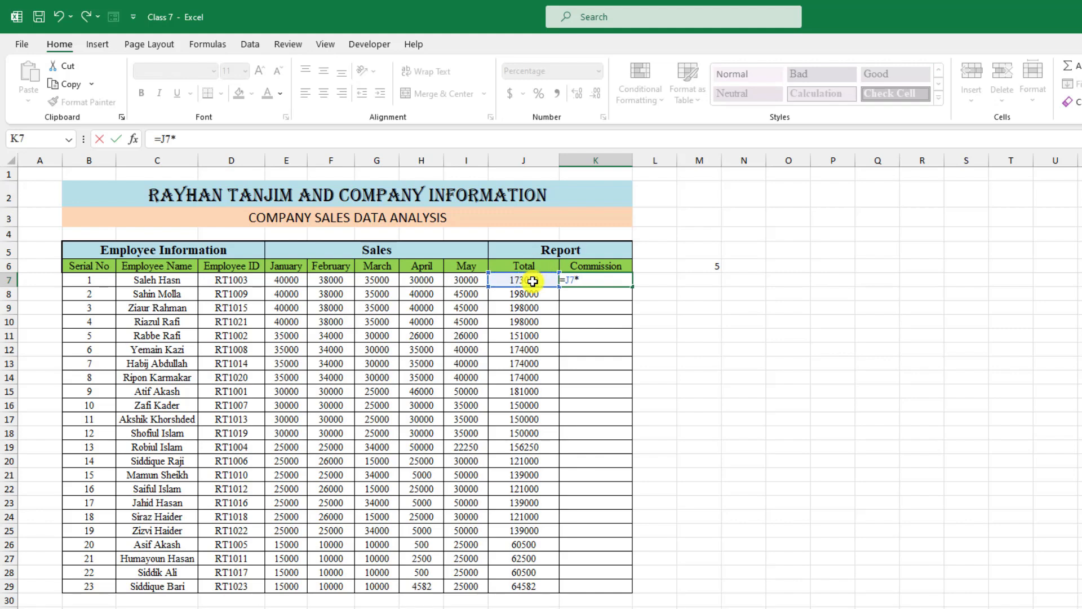
{"action": "type", "text": "*"}
{"action": "left_click", "coordinate": [714, 268]}
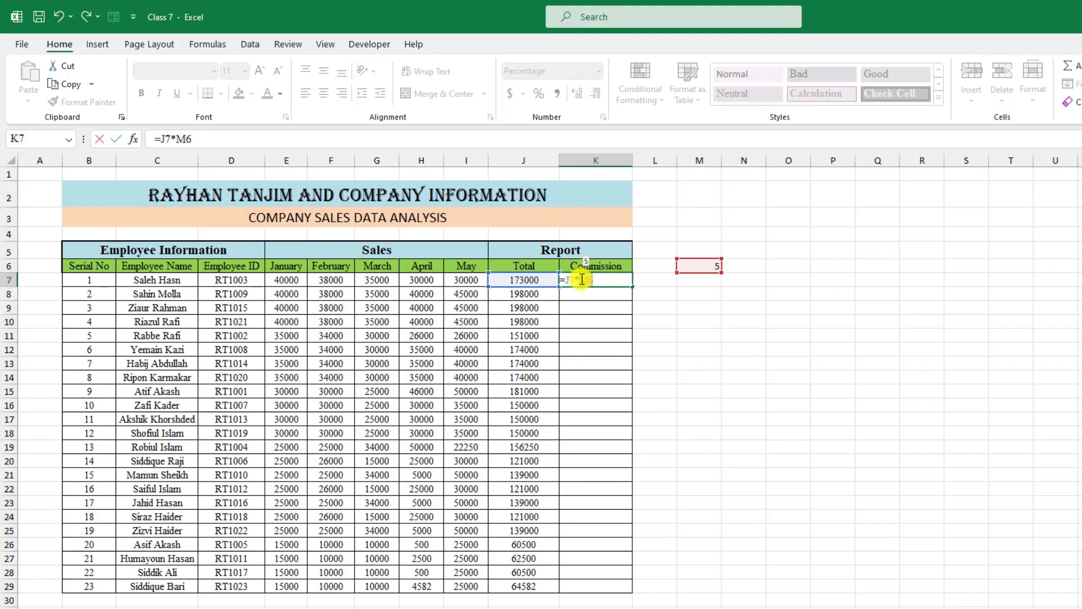
{"action": "key", "text": "F9"}
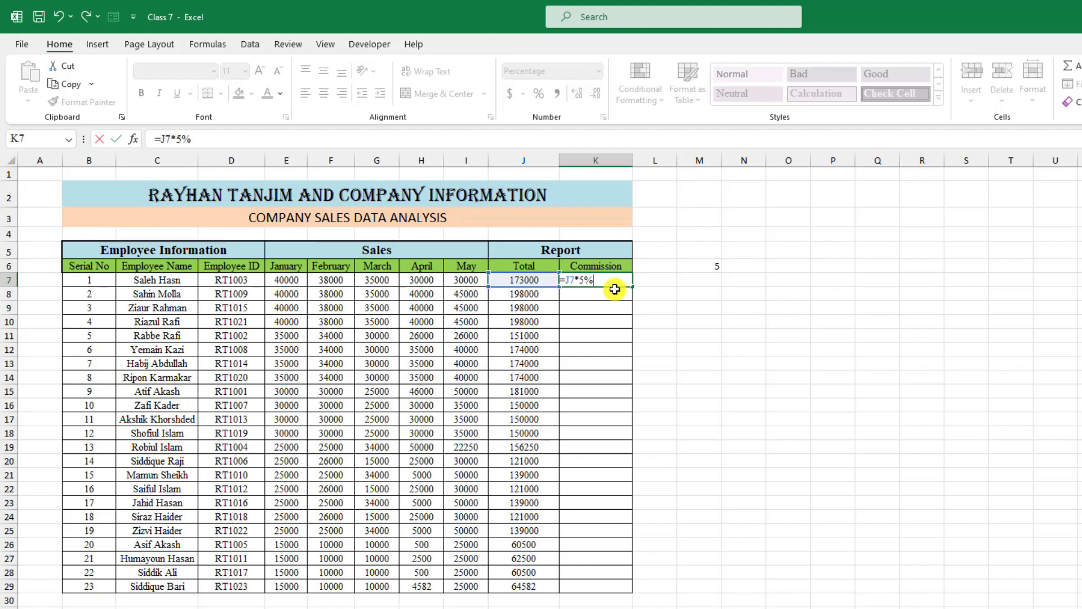
{"action": "key", "text": "Return"}
{"action": "left_click", "coordinate": [586, 278]}
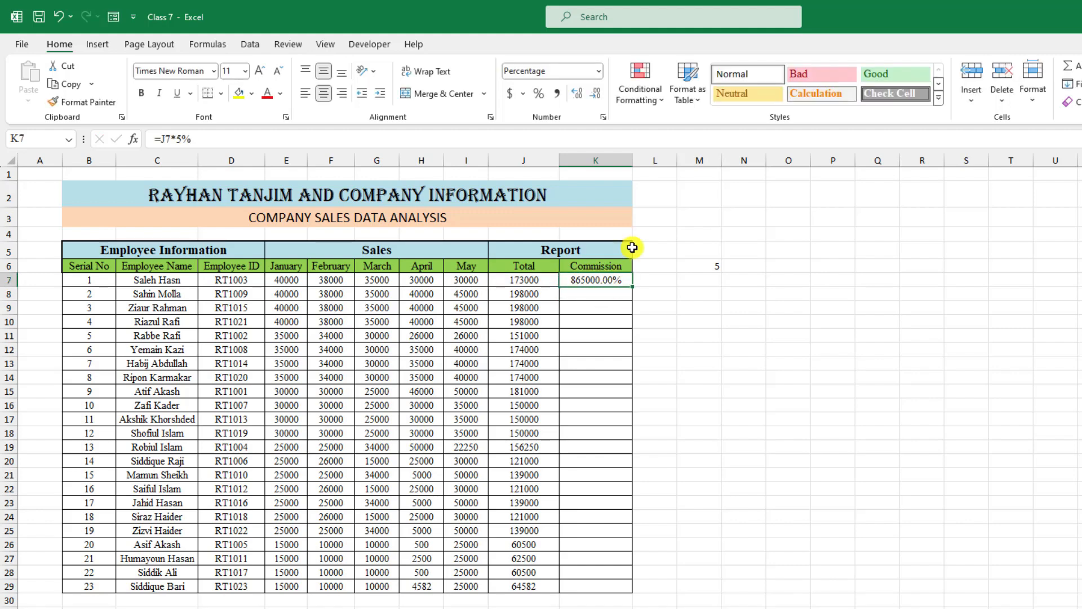
{"action": "left_click", "coordinate": [598, 70]}
{"action": "left_click", "coordinate": [577, 96]}
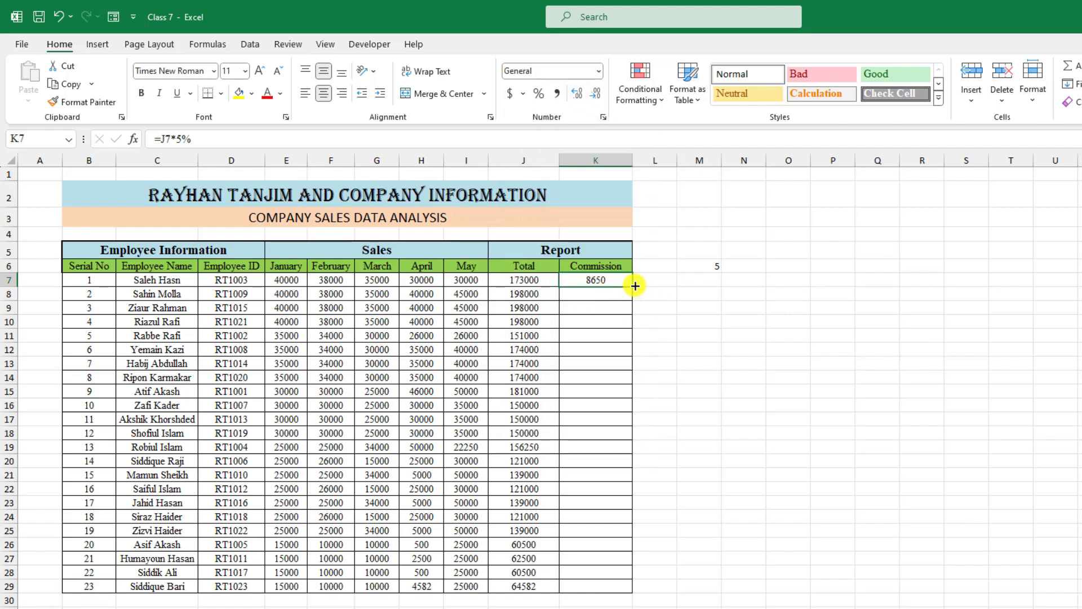
- Fill the commission formula down to K29 and check the copied formulas
{"action": "double_click", "coordinate": [633, 286]}
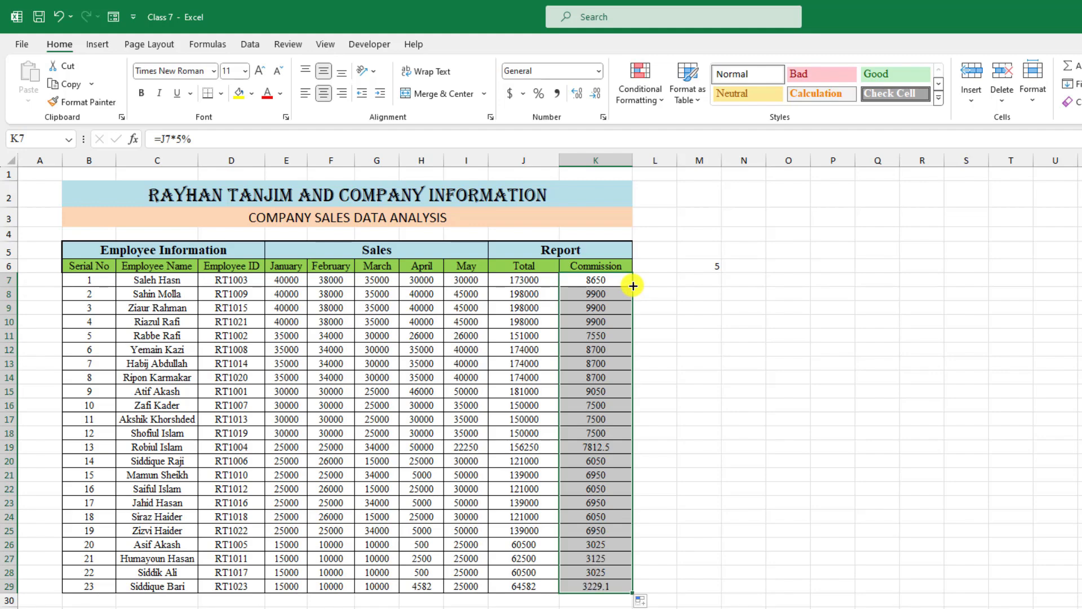
{"action": "double_click", "coordinate": [618, 293]}
{"action": "left_click", "coordinate": [615, 305]}
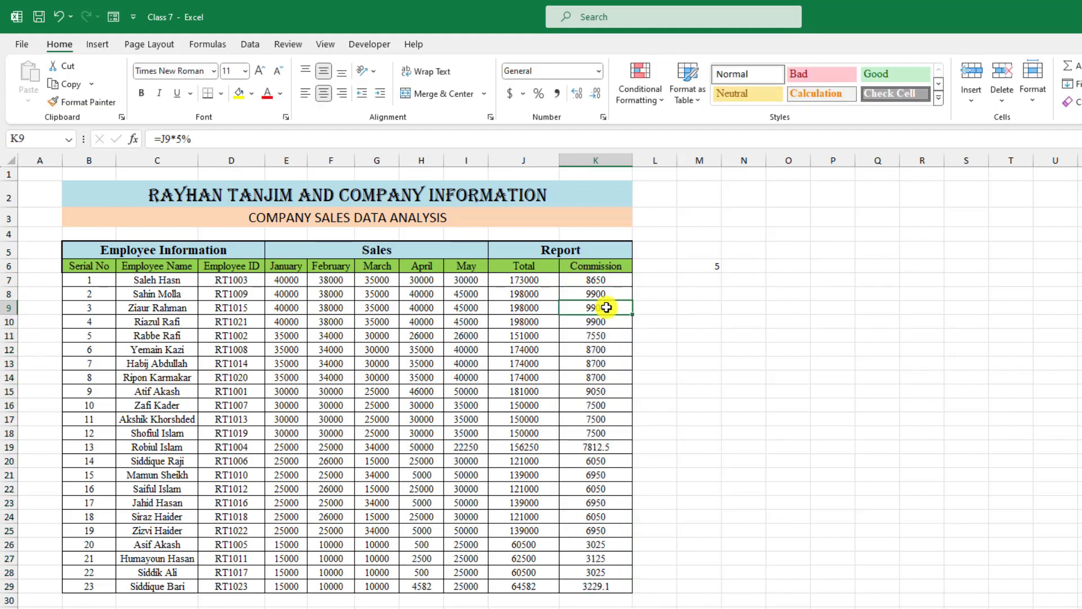
{"action": "double_click", "coordinate": [606, 308]}
{"action": "left_click", "coordinate": [617, 280]}
{"action": "double_click", "coordinate": [617, 279]}
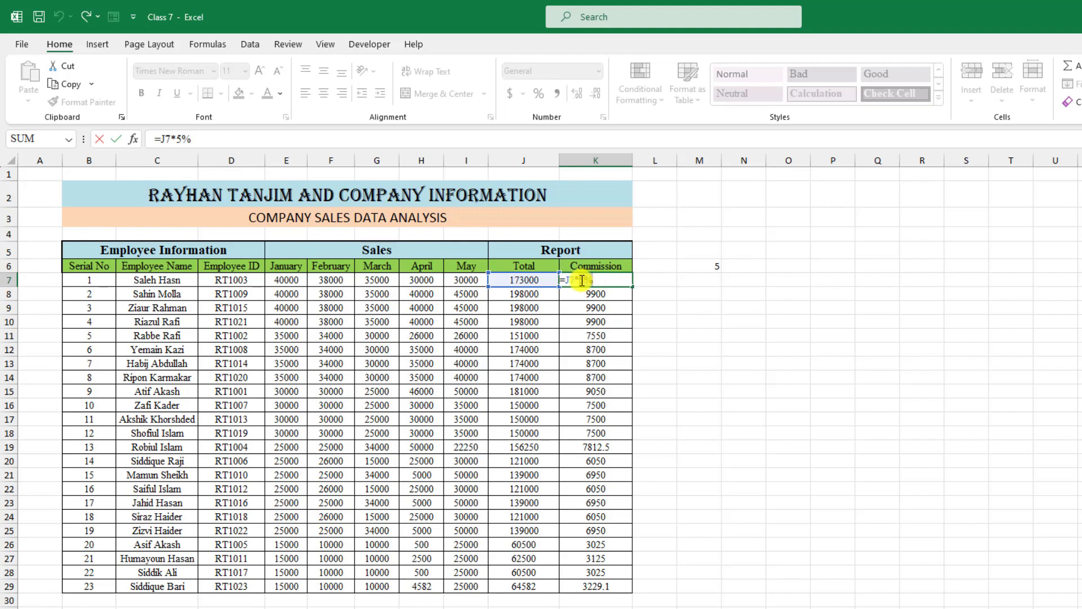
- Rewrite the K7 formula to multiply the Total by the M6 rate as a percentage
{"action": "key", "text": "BackSpace"}
{"action": "key", "text": "BackSpace"}
{"action": "left_click", "coordinate": [712, 267]}
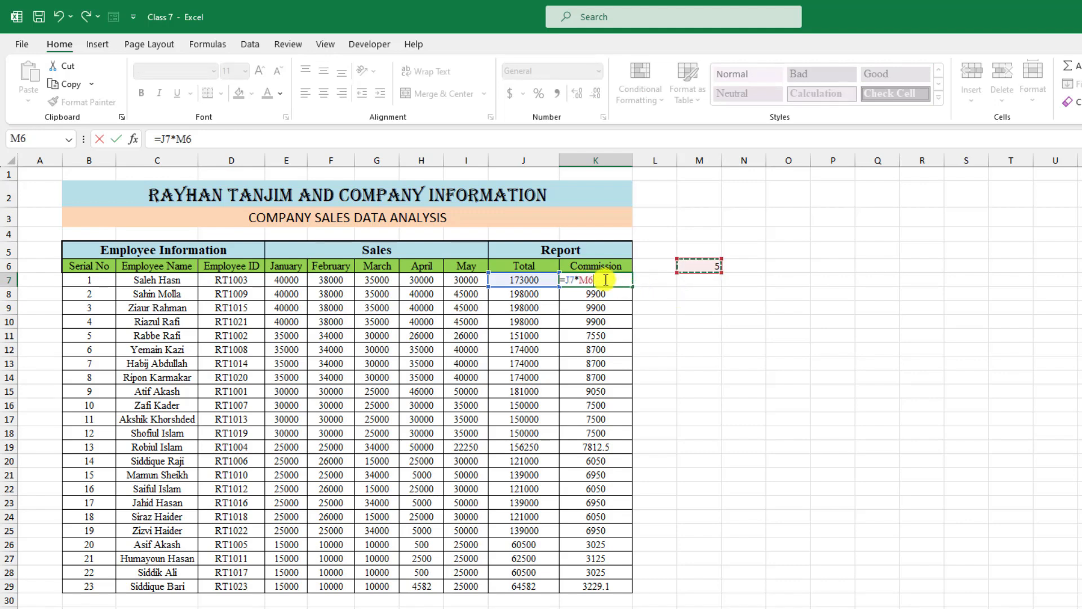
{"action": "type", "text": "%"}
{"action": "key", "text": "Return"}
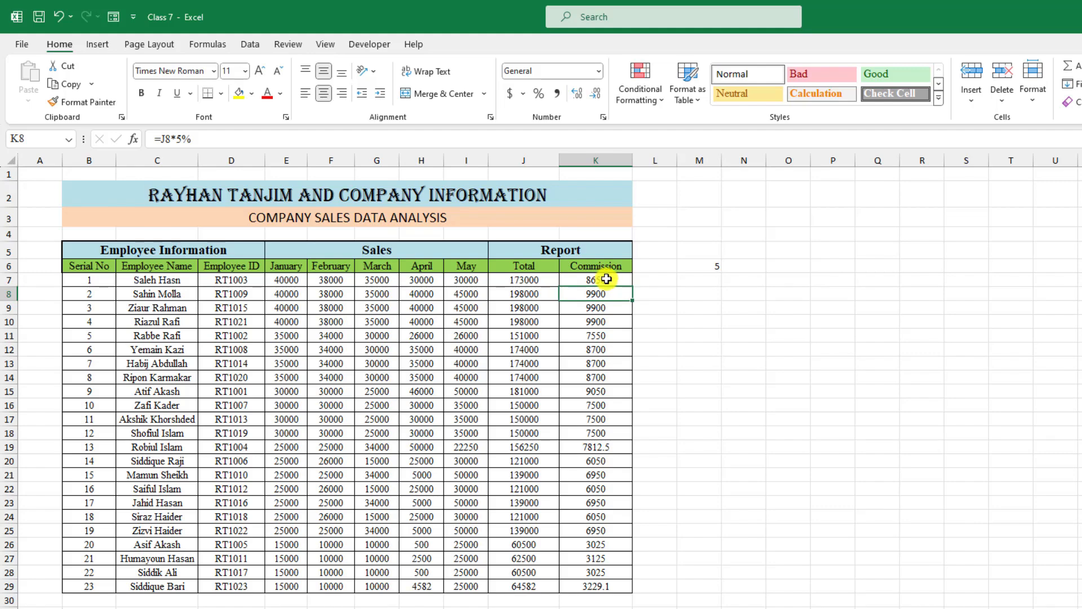
{"action": "left_click", "coordinate": [606, 278]}
- Make the M6 reference absolute so the filled-down commissions no longer return zero
{"action": "double_click", "coordinate": [631, 286]}
{"action": "left_click_drag", "start_coordinate": [615, 290], "coordinate": [613, 297]}
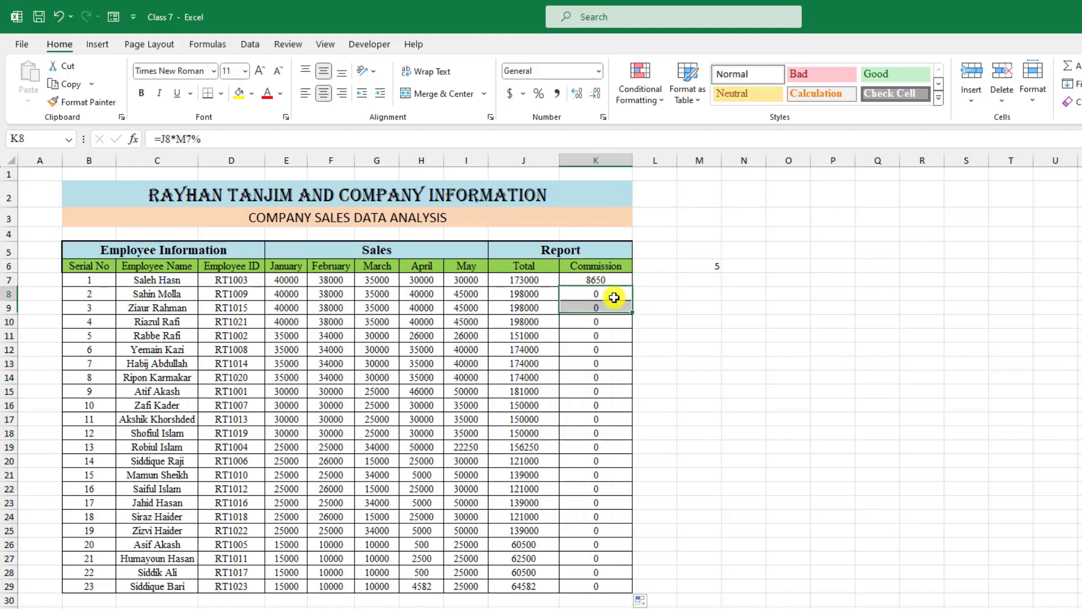
{"action": "left_click", "coordinate": [611, 282]}
{"action": "double_click", "coordinate": [612, 282]}
{"action": "double_click", "coordinate": [618, 294]}
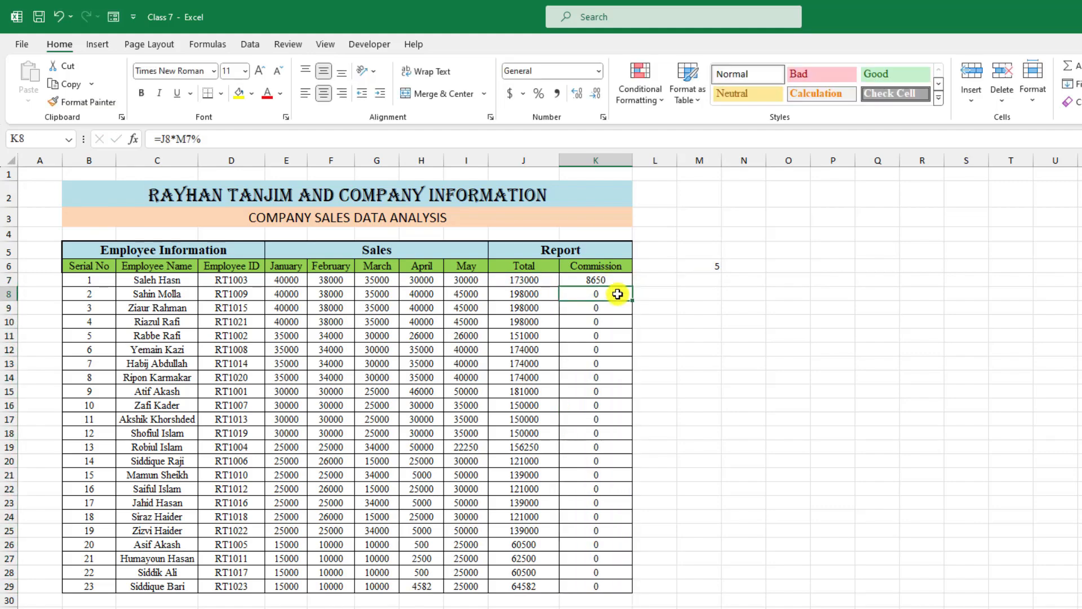
{"action": "double_click", "coordinate": [624, 282]}
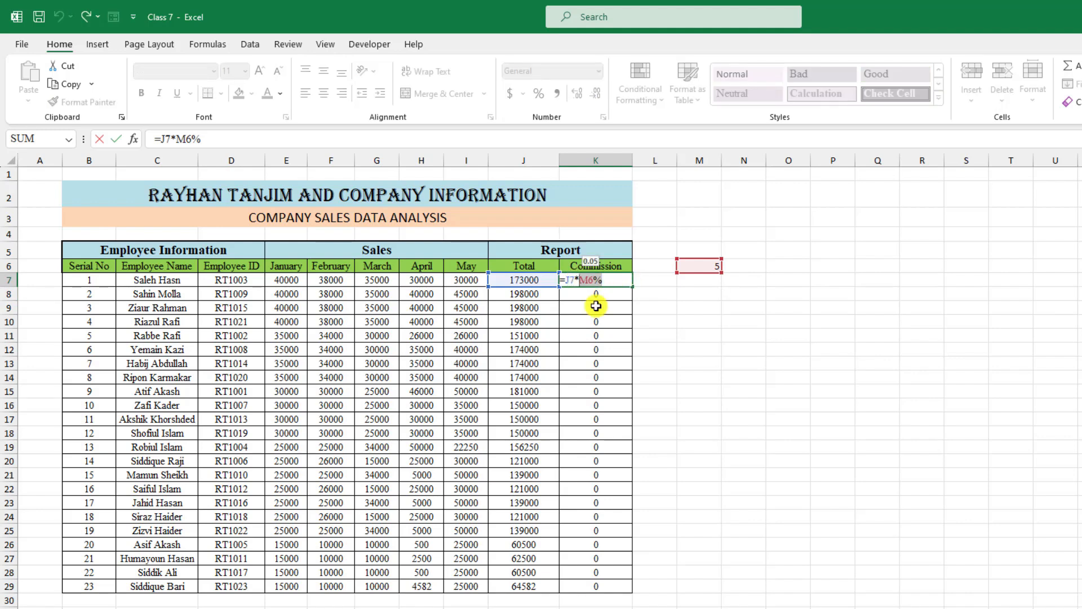
{"action": "key", "text": "F4"}
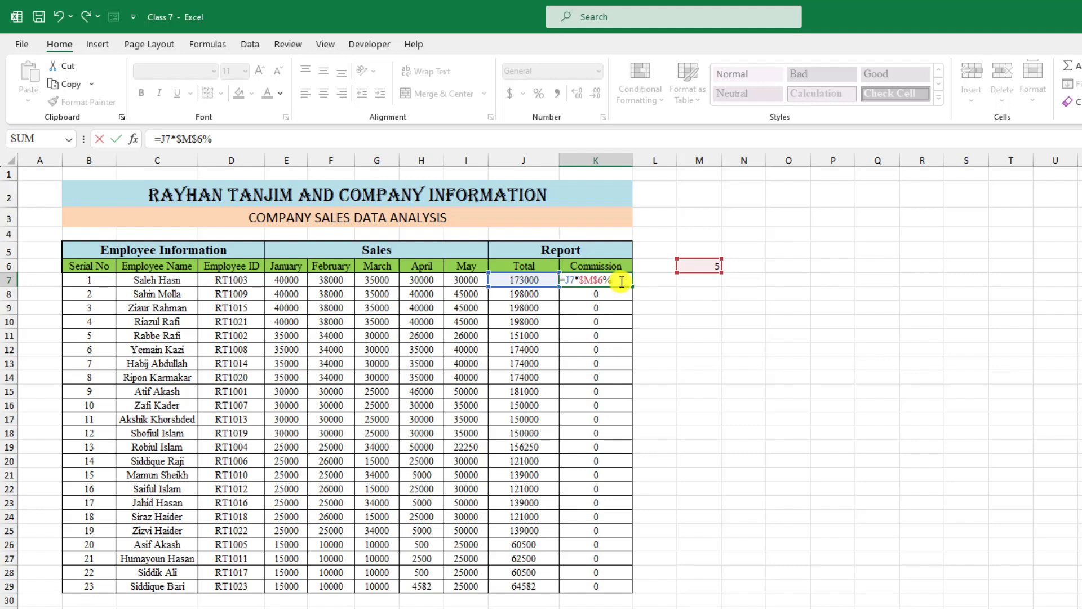
{"action": "key", "text": "ctrl+Return"}
{"action": "double_click", "coordinate": [633, 287]}
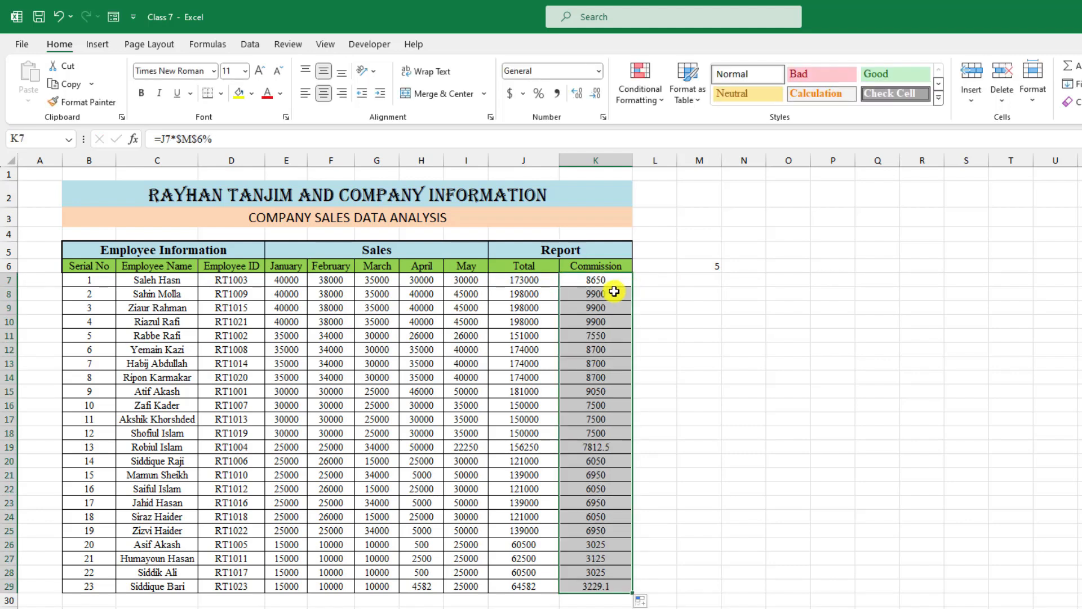
{"action": "left_click", "coordinate": [613, 290]}
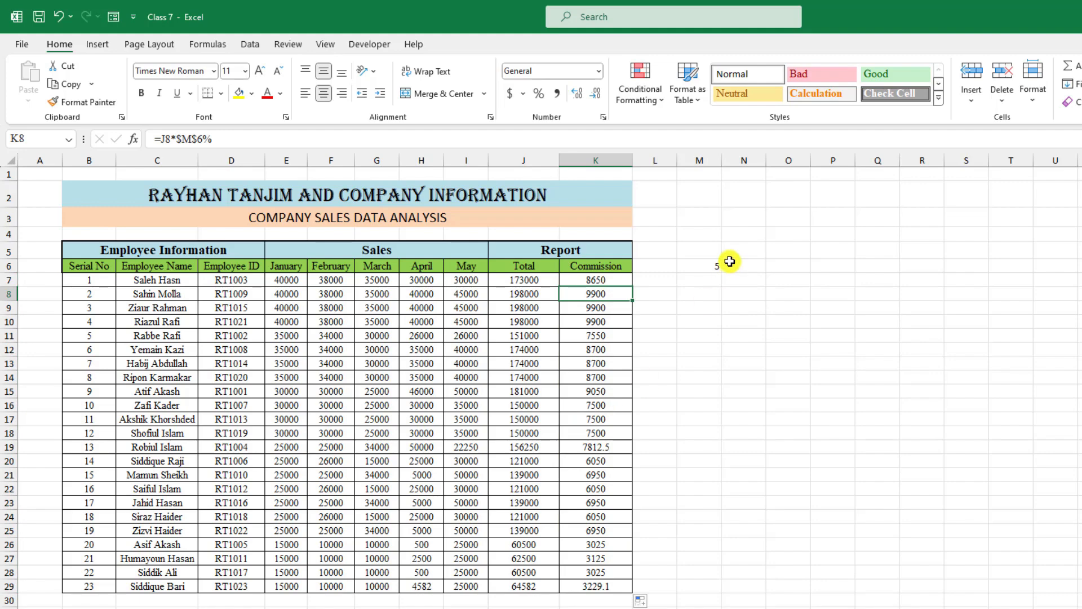
- Change the commission rate in M6 to 10, then to 20
{"action": "left_click", "coordinate": [710, 269]}
{"action": "type", "text": "10"}
{"action": "left_click", "coordinate": [710, 305]}
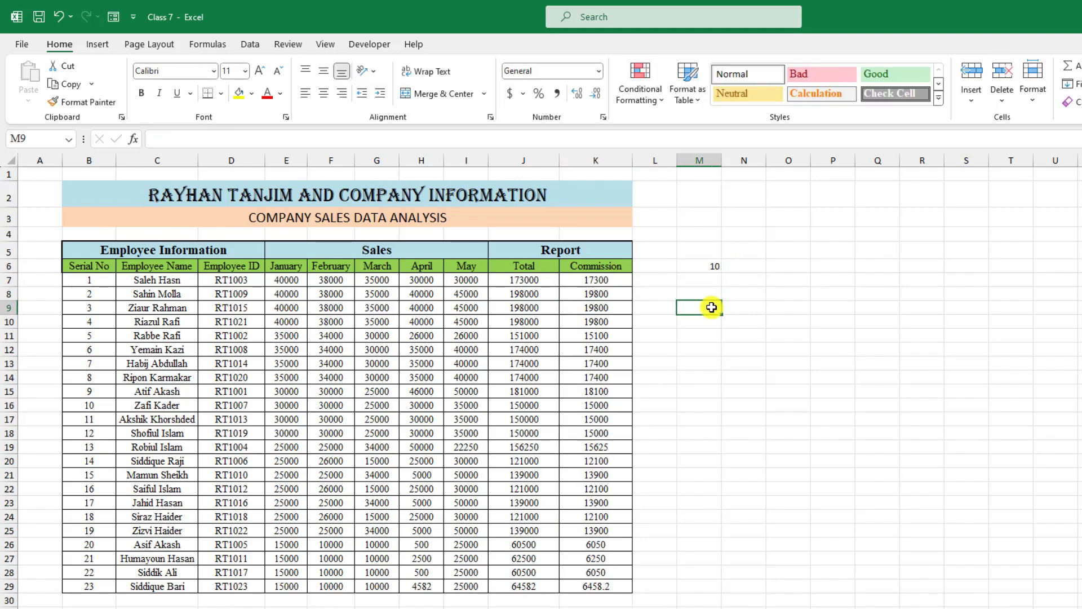
{"action": "left_click", "coordinate": [709, 266]}
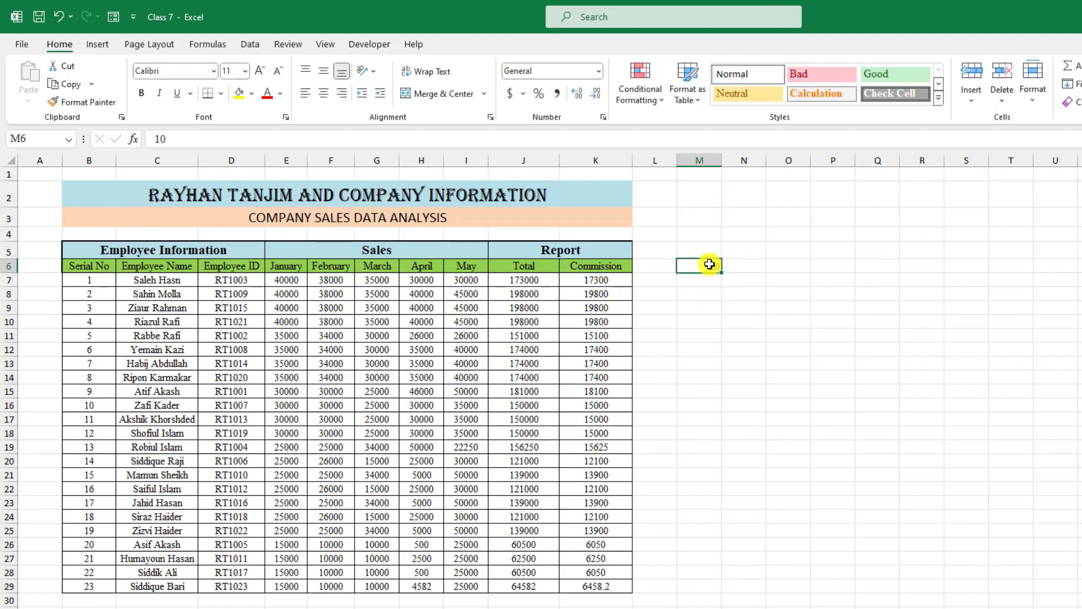
{"action": "type", "text": "20"}
{"action": "left_click", "coordinate": [709, 293]}
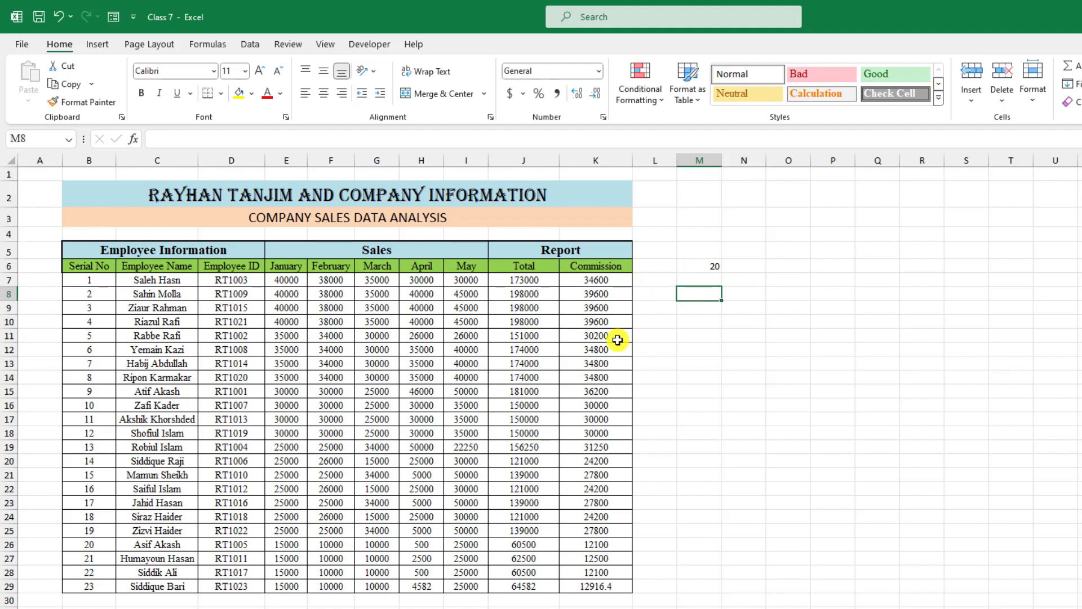
{"action": "left_click", "coordinate": [711, 268]}
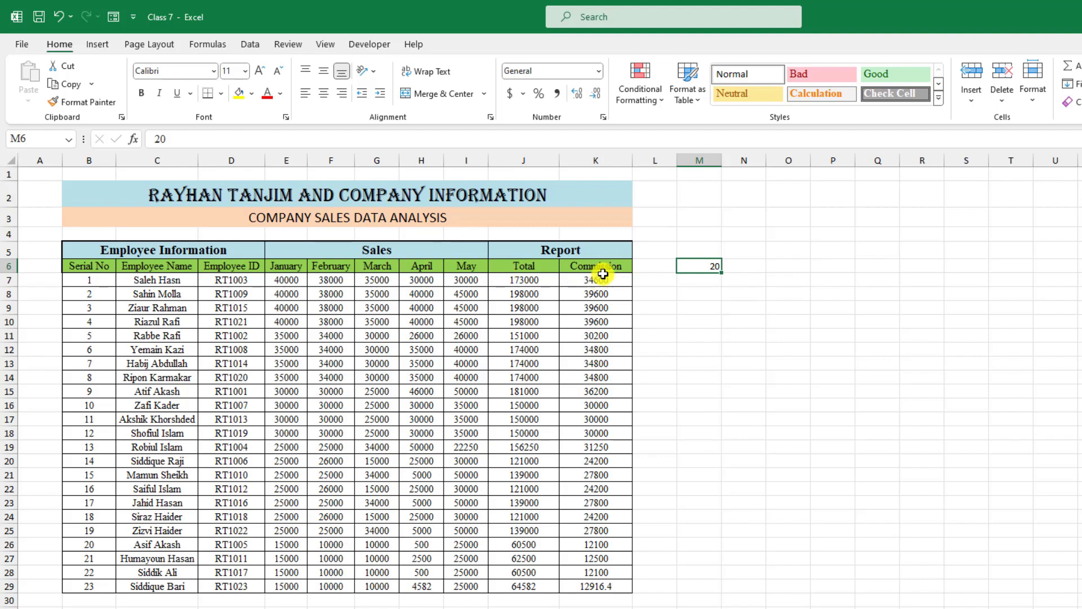
- Enter =J7+K7 in L7 and fill it down to row 29
{"action": "left_click", "coordinate": [653, 280]}
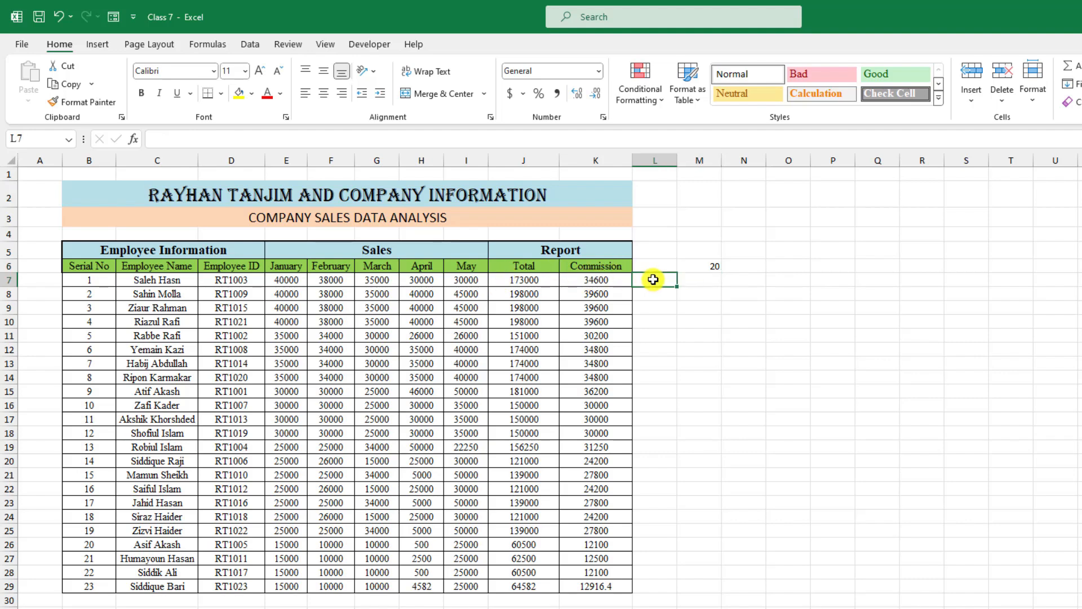
{"action": "type", "text": "="}
{"action": "left_click", "coordinate": [532, 279]}
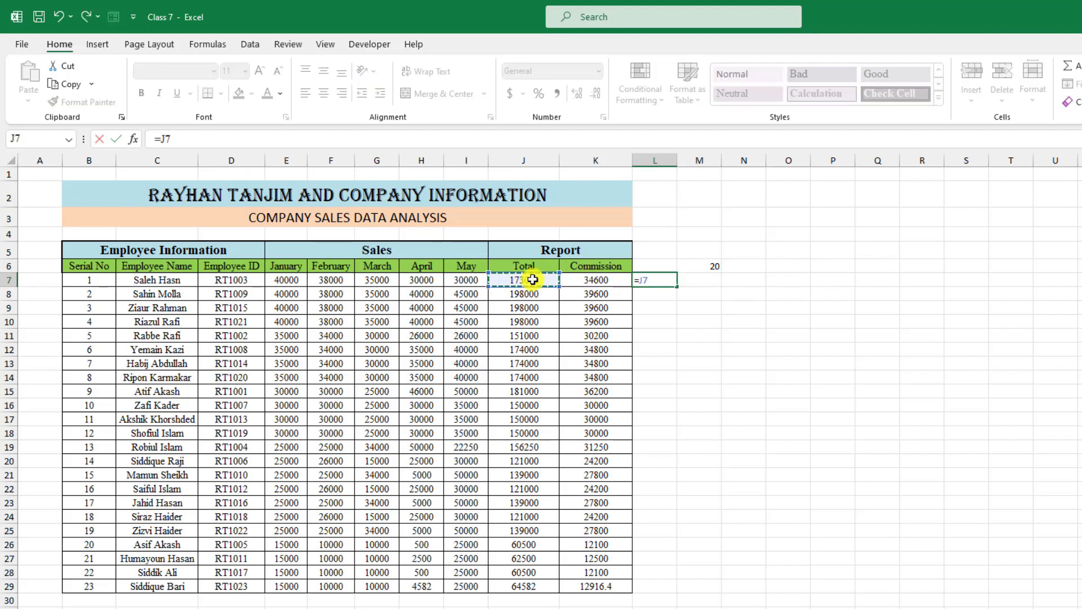
{"action": "type", "text": "+"}
{"action": "left_click", "coordinate": [595, 279]}
{"action": "key", "text": "Return"}
{"action": "left_click", "coordinate": [640, 280]}
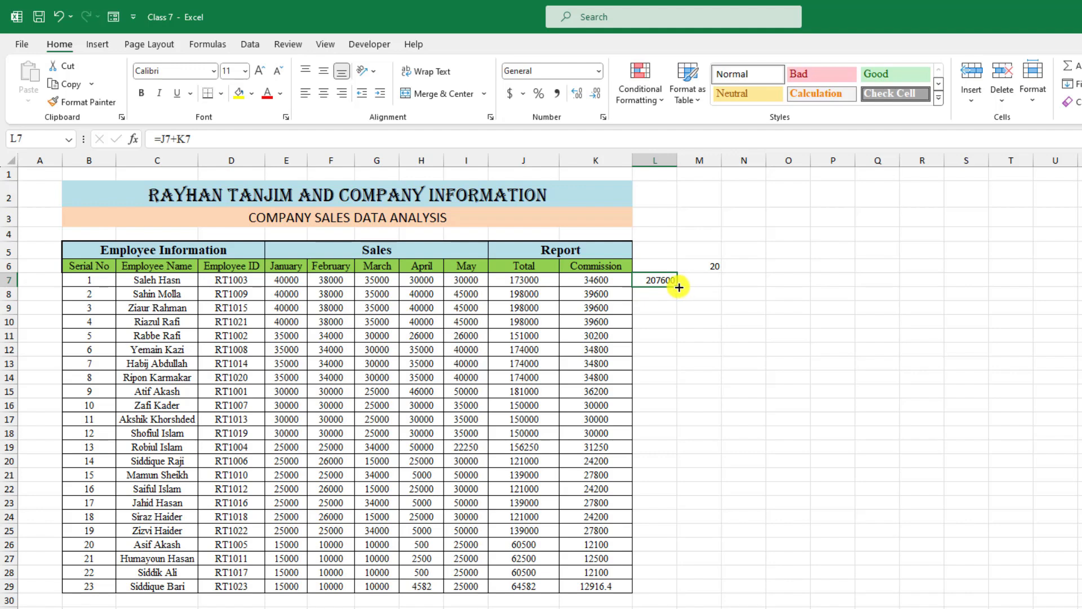
{"action": "double_click", "coordinate": [678, 286]}
- Delete helper columns L and M
{"action": "left_click_drag", "start_coordinate": [657, 161], "coordinate": [704, 160]}
{"action": "right_click", "coordinate": [705, 161]}
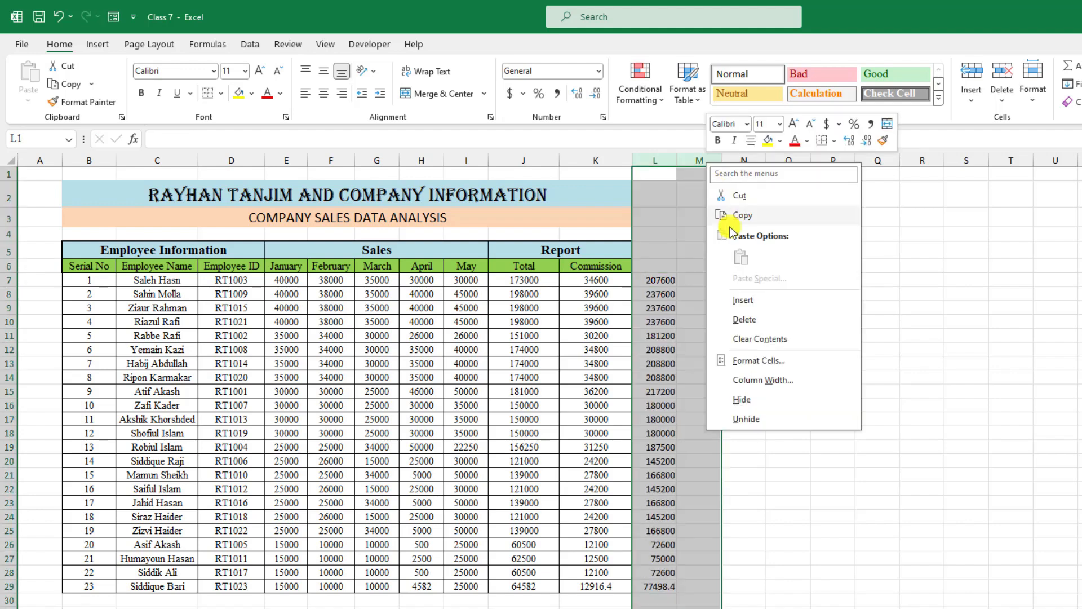
{"action": "left_click", "coordinate": [748, 320]}
{"action": "left_click", "coordinate": [736, 297]}
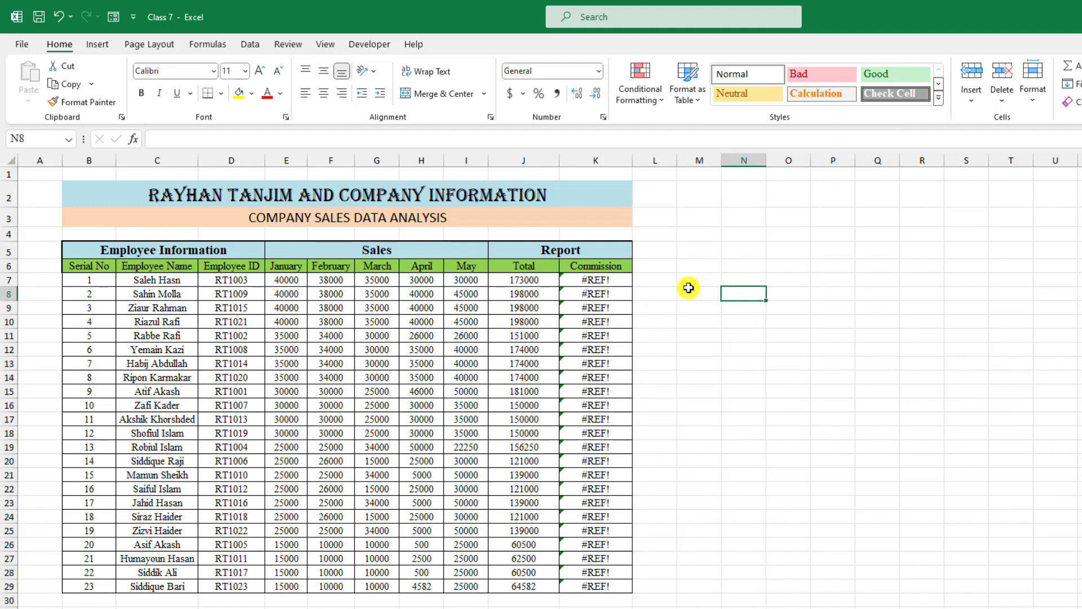
- Clear the #REF! Commission values from K7:K29
{"action": "left_click", "coordinate": [614, 276]}
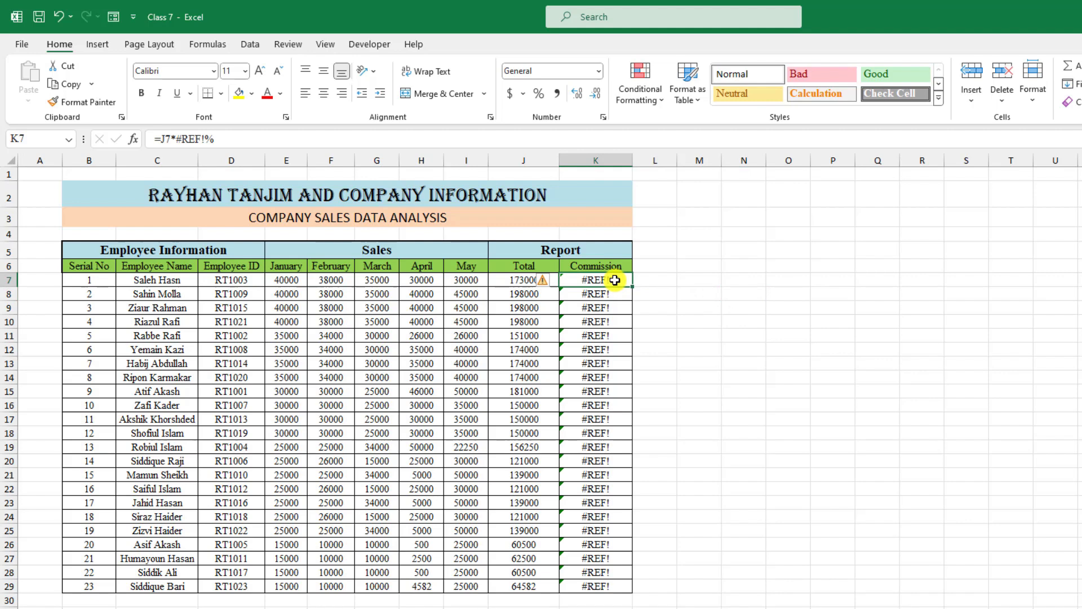
{"action": "left_click", "coordinate": [698, 251]}
{"action": "left_click", "coordinate": [601, 283]}
{"action": "left_click", "coordinate": [599, 296]}
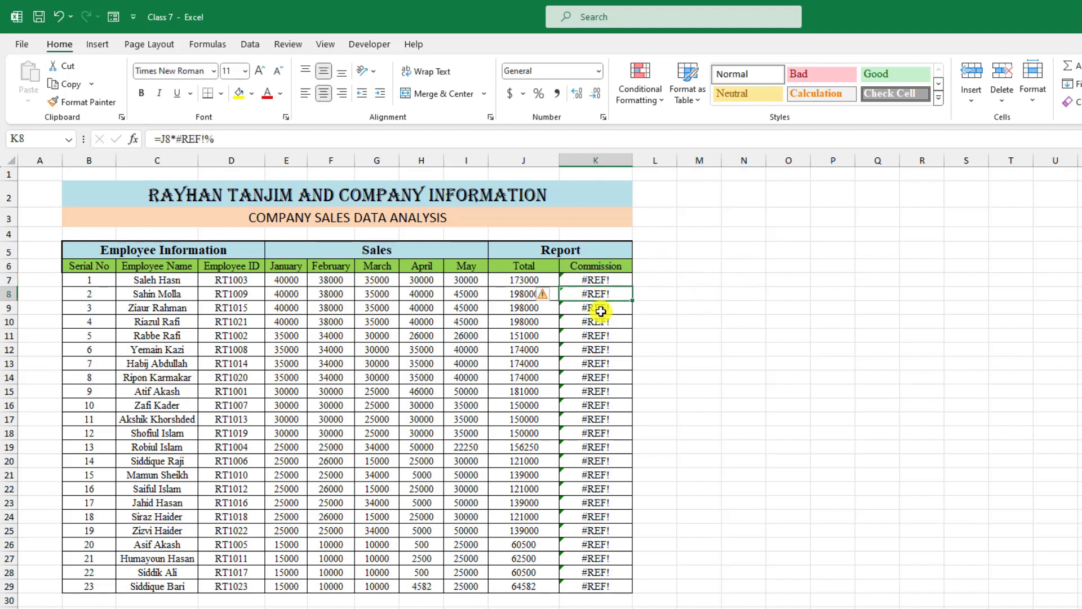
{"action": "left_click_drag", "start_coordinate": [595, 281], "coordinate": [606, 586]}
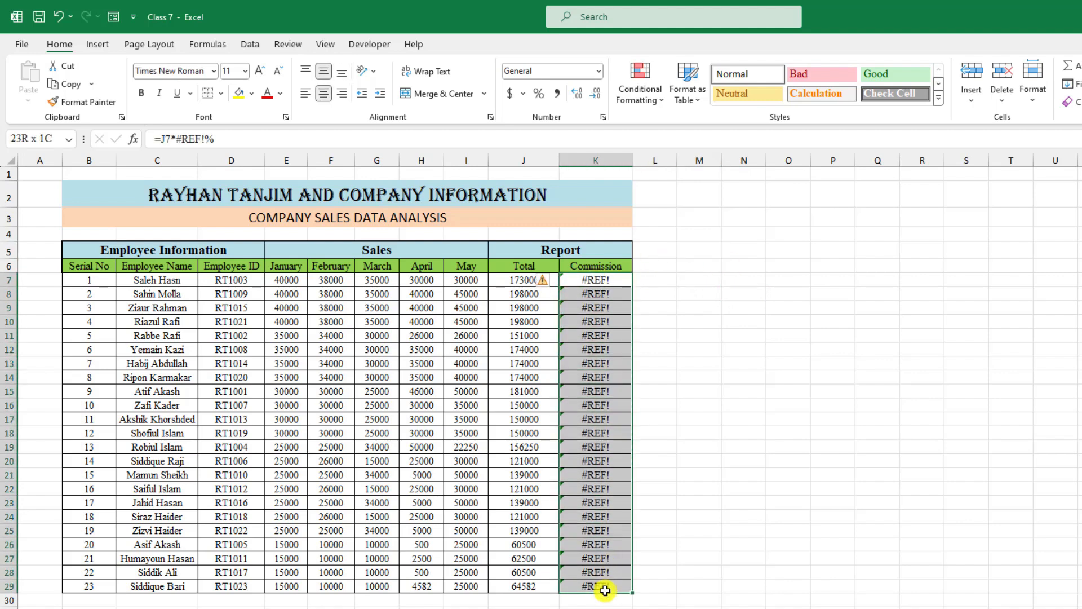
{"action": "key", "text": "Delete"}
{"action": "left_click", "coordinate": [655, 364]}
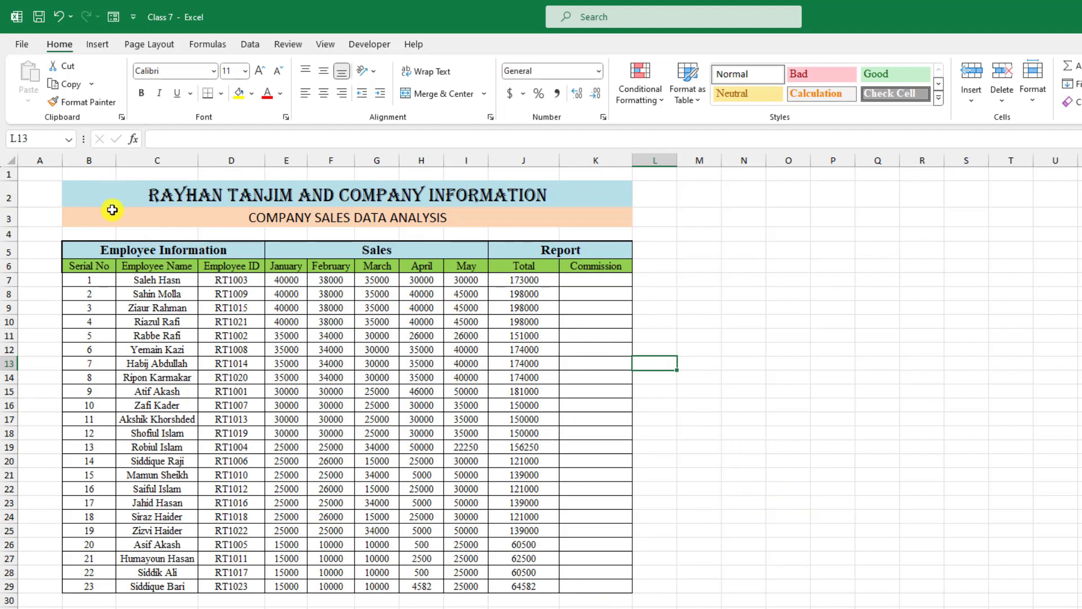
{"action": "left_click_drag", "start_coordinate": [117, 191], "coordinate": [418, 586]}
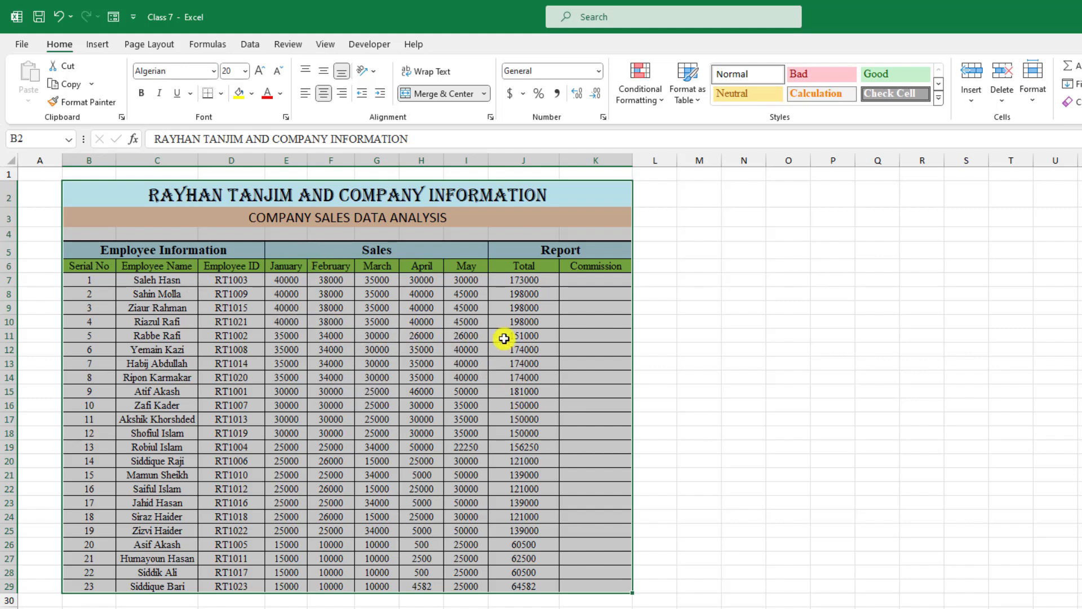
- Select the table B2:K29 and start a Save As to the Desktop
{"action": "left_click", "coordinate": [244, 265]}
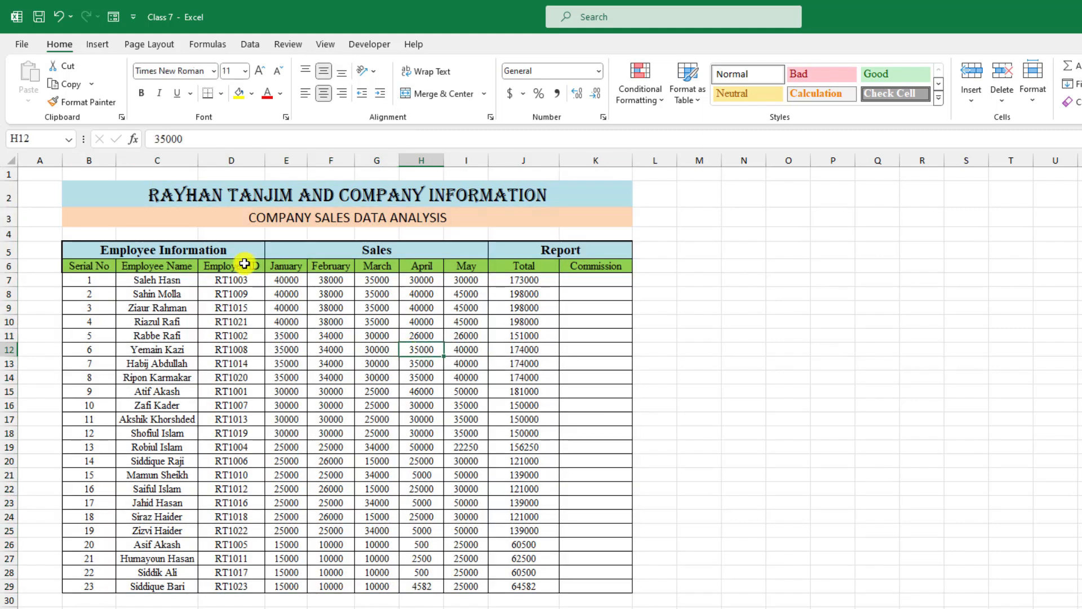
{"action": "left_click_drag", "start_coordinate": [109, 198], "coordinate": [447, 586]}
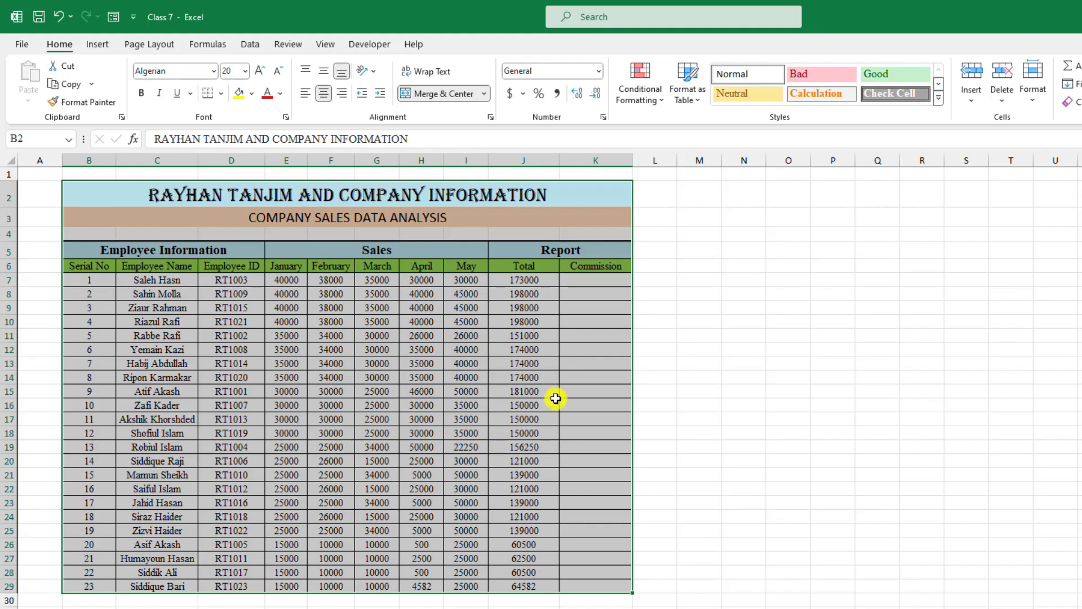
{"action": "left_click_drag", "start_coordinate": [129, 201], "coordinate": [452, 584]}
{"action": "left_click", "coordinate": [23, 42]}
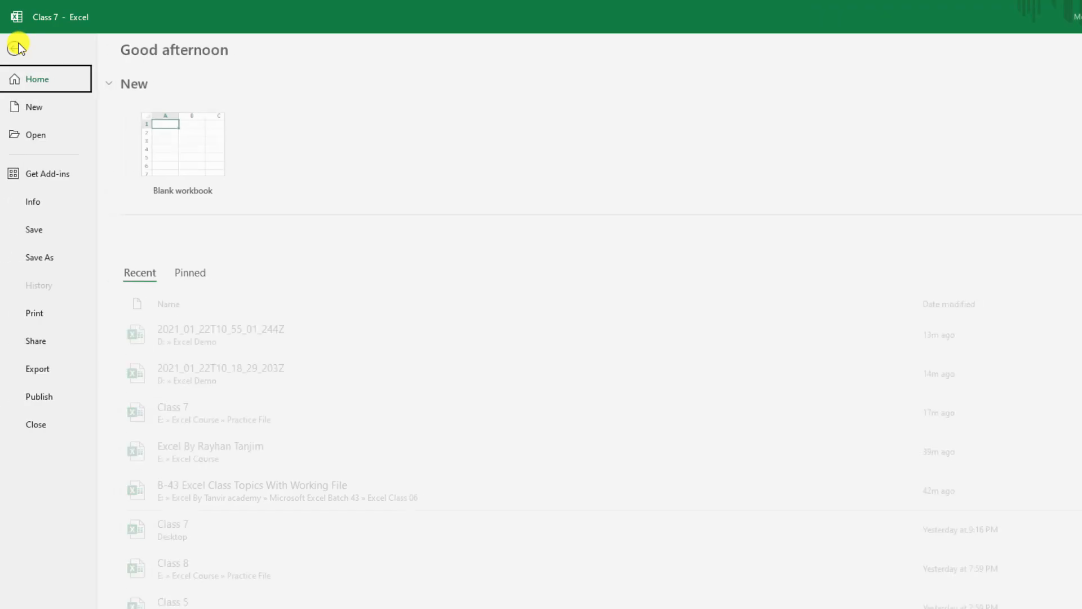
{"action": "left_click", "coordinate": [58, 257]}
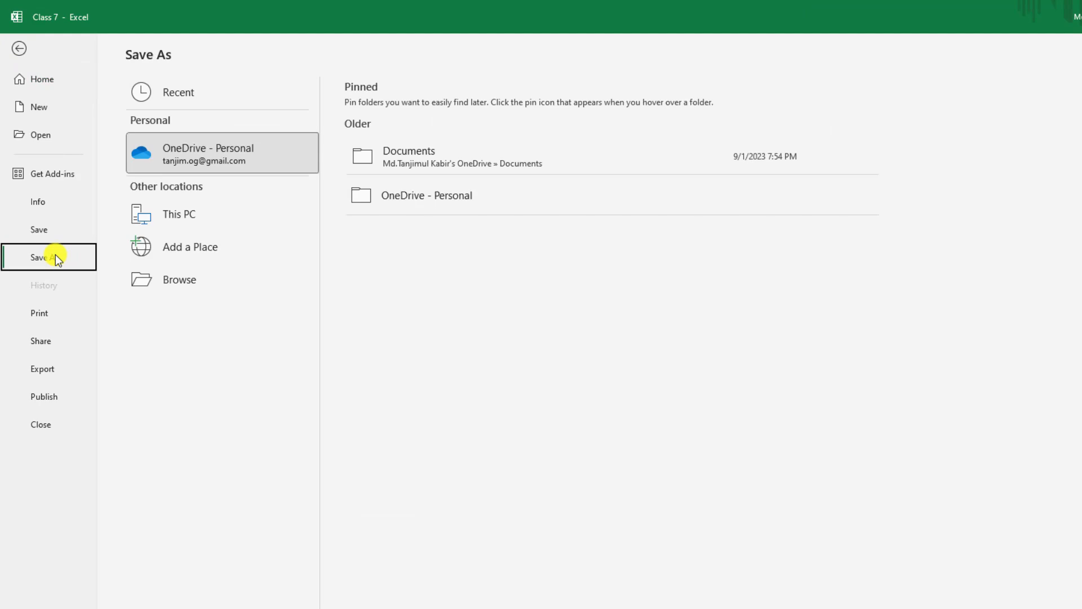
{"action": "left_click", "coordinate": [204, 282]}
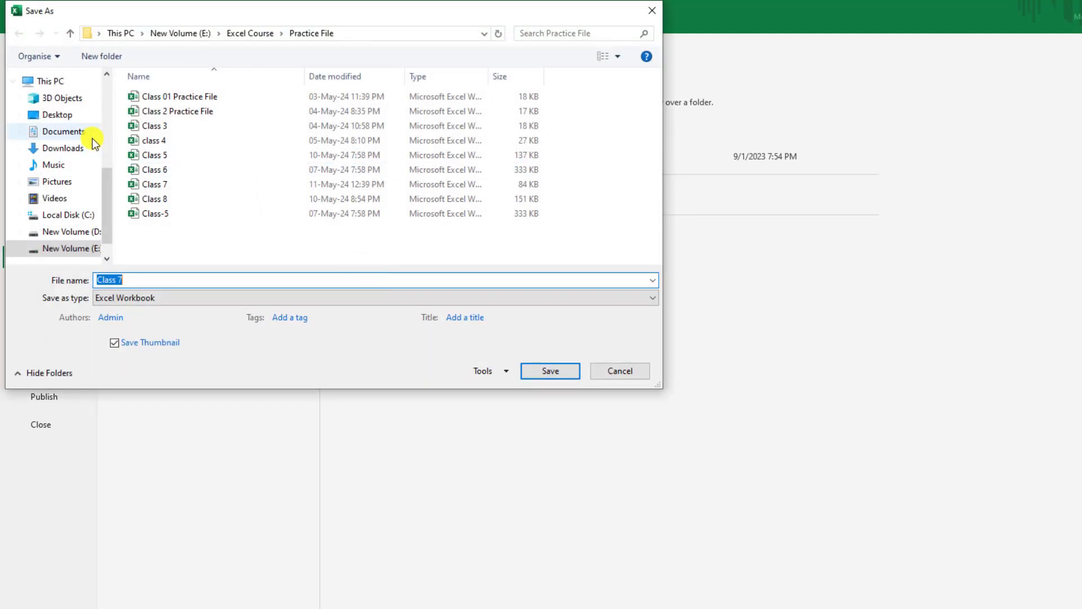
{"action": "left_click", "coordinate": [54, 160]}
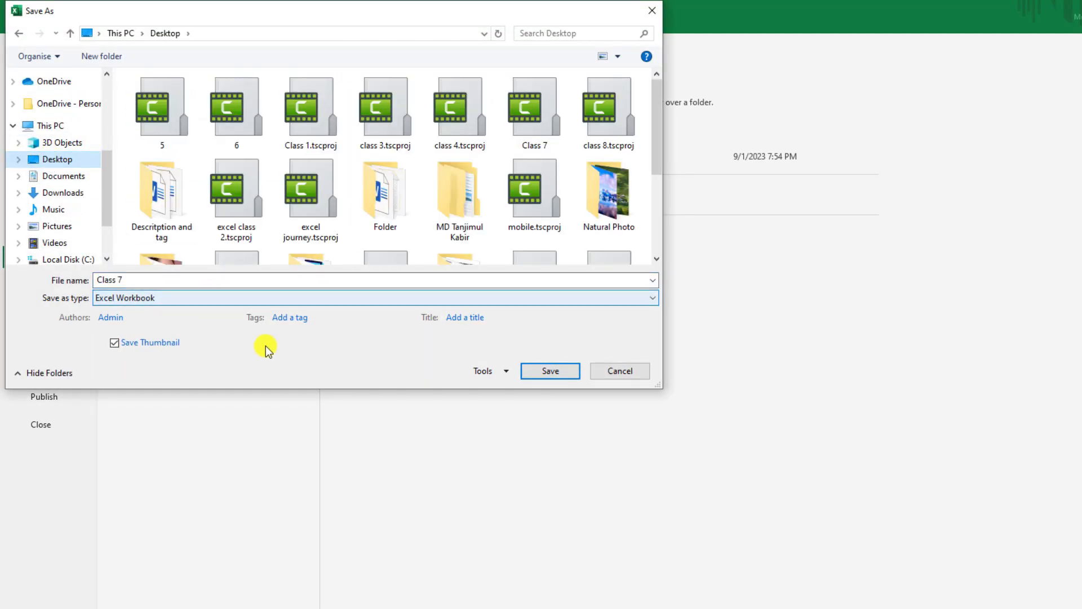
- Choose PDF with the Selection publish option, then cancel both dialogs
{"action": "left_click", "coordinate": [267, 297]}
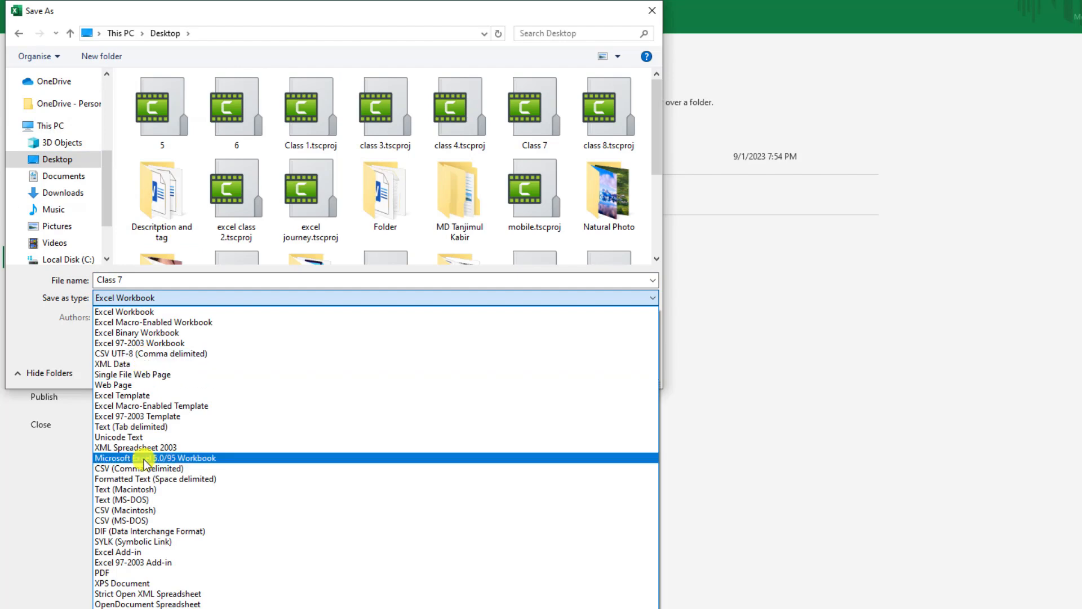
{"action": "left_click", "coordinate": [144, 572]}
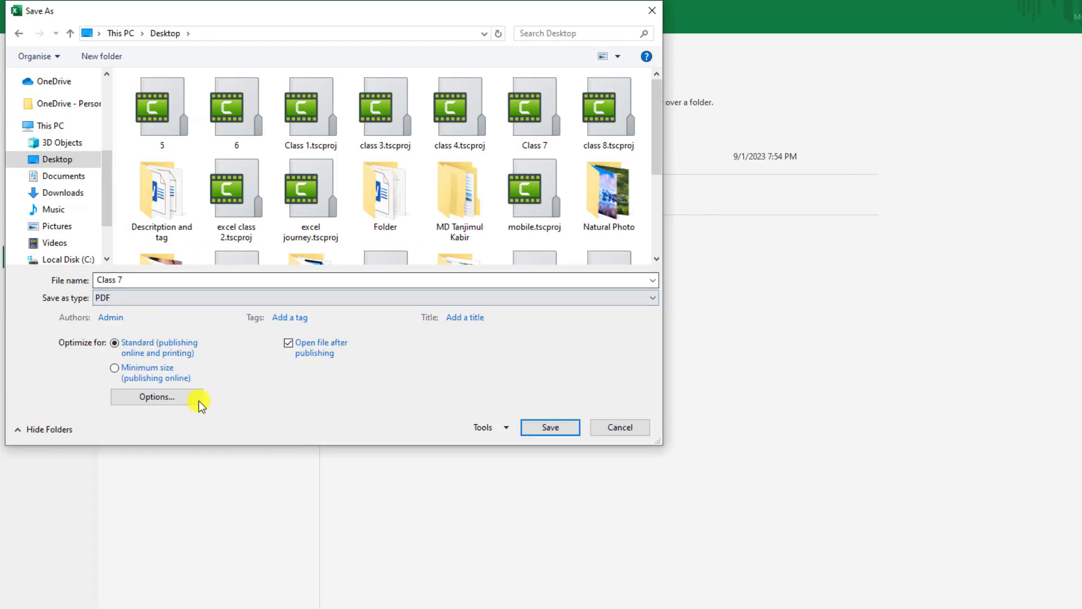
{"action": "left_click", "coordinate": [163, 397]}
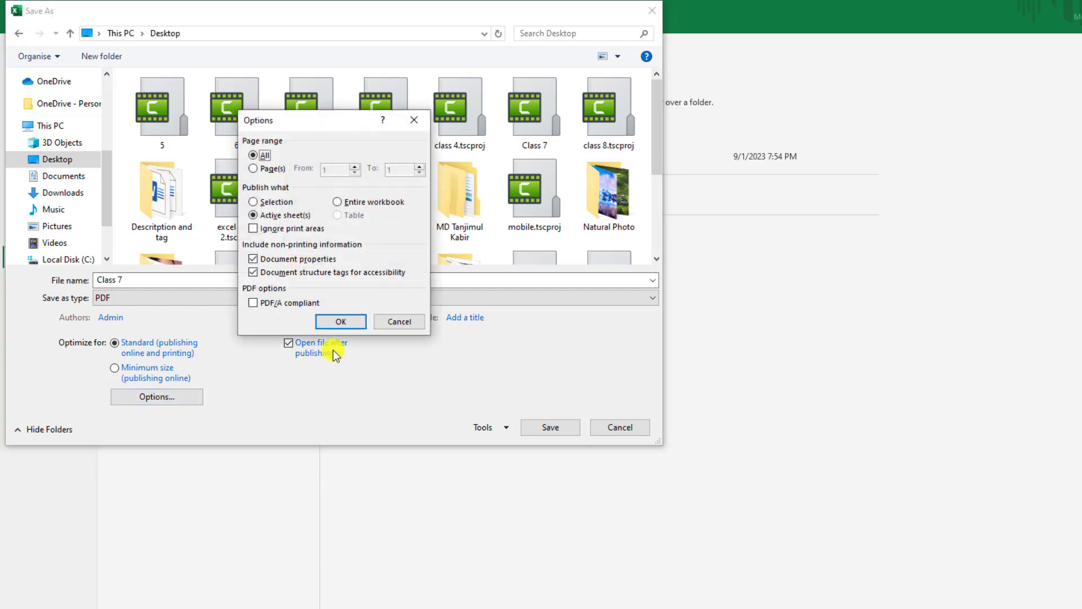
{"action": "left_click", "coordinate": [253, 202]}
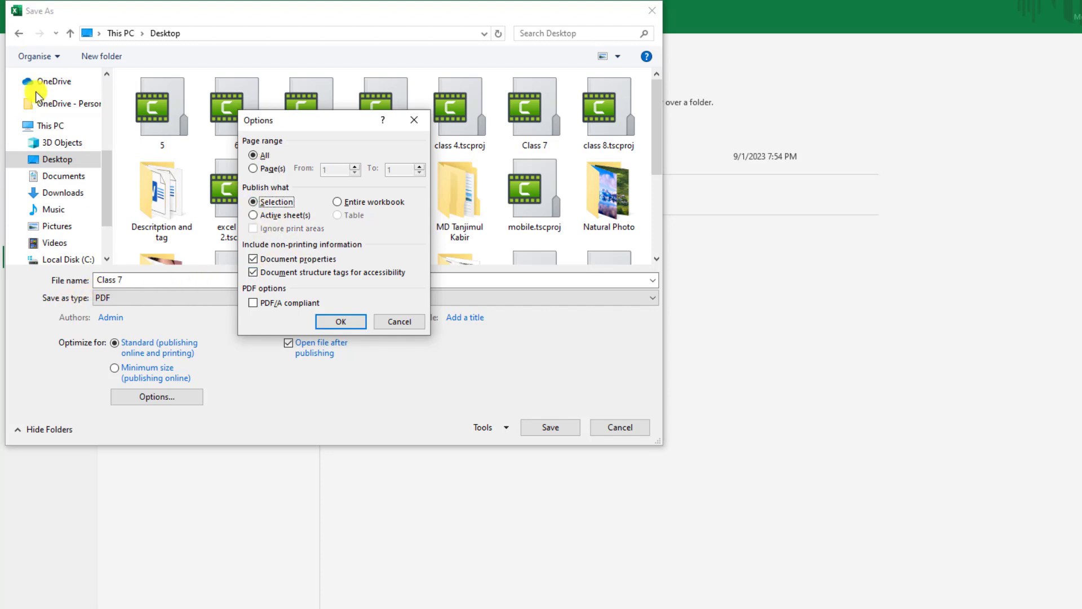
{"action": "left_click", "coordinate": [399, 326]}
{"action": "left_click", "coordinate": [623, 428]}
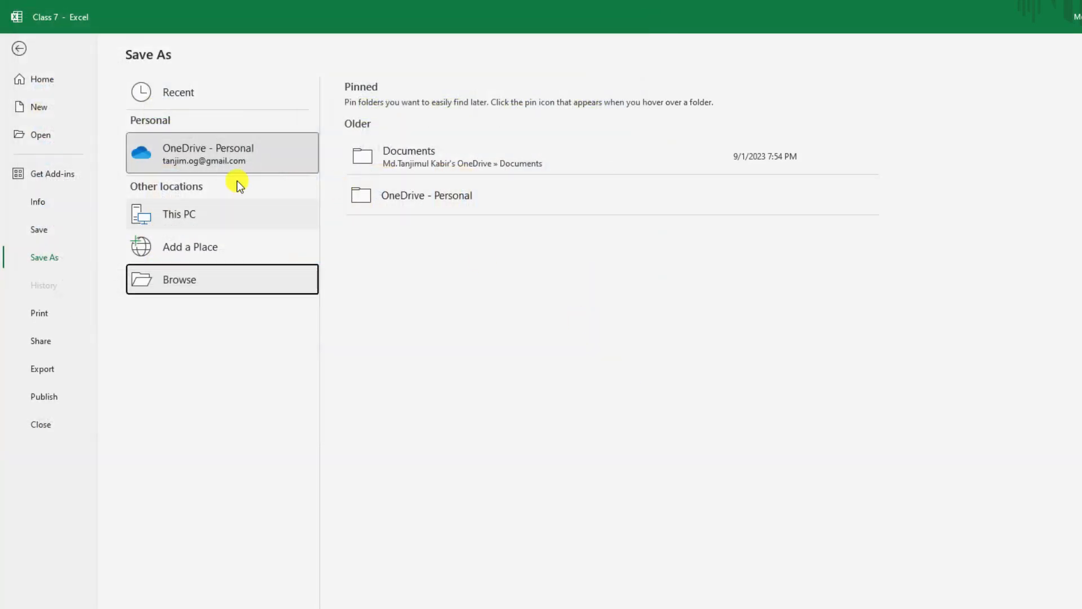
{"action": "left_click", "coordinate": [18, 49]}
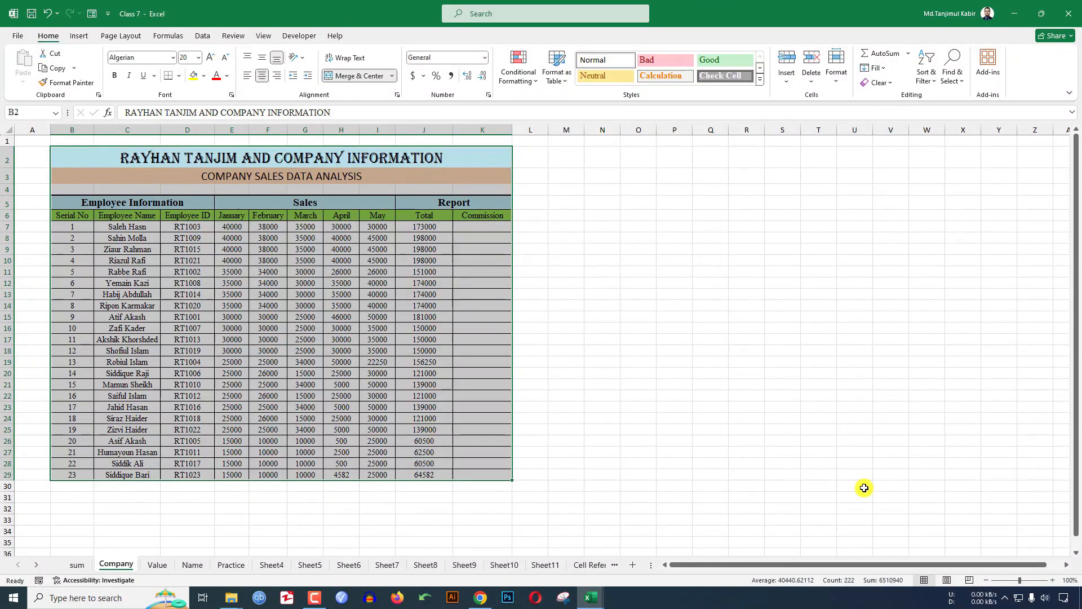
- Delete the empty column A and row 1 so the table starts at A1
{"action": "left_click", "coordinate": [970, 580]}
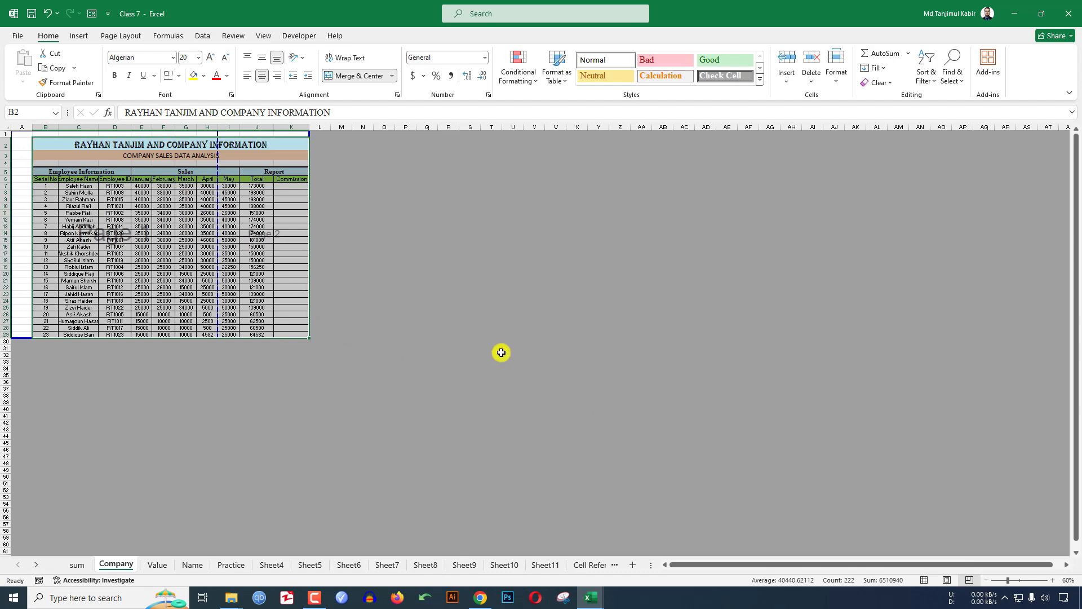
{"action": "left_click", "coordinate": [924, 580]}
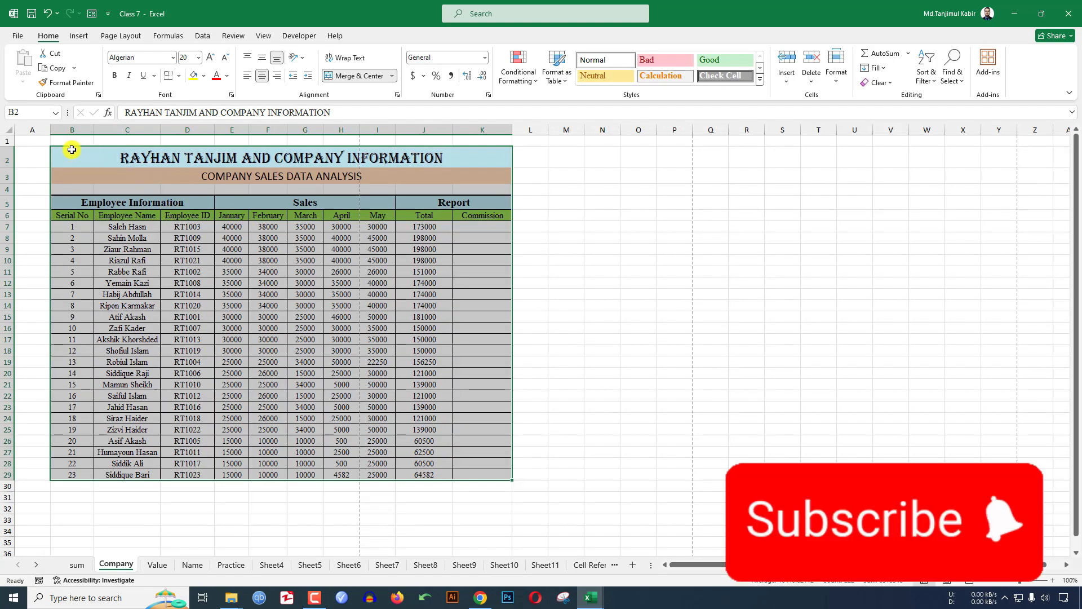
{"action": "right_click", "coordinate": [33, 132]}
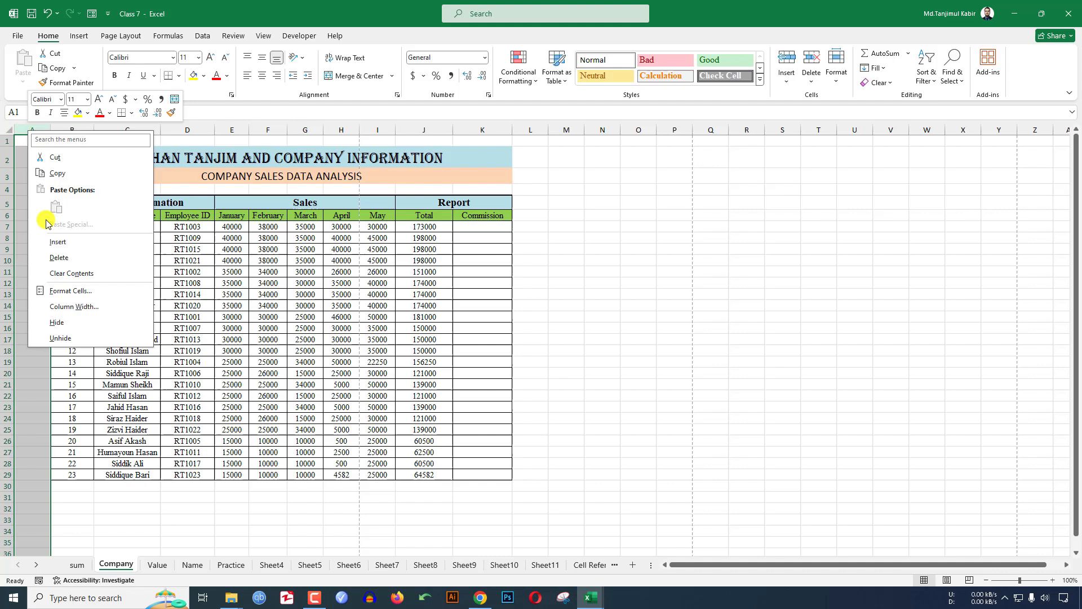
{"action": "left_click", "coordinate": [58, 257]}
{"action": "right_click", "coordinate": [8, 140]}
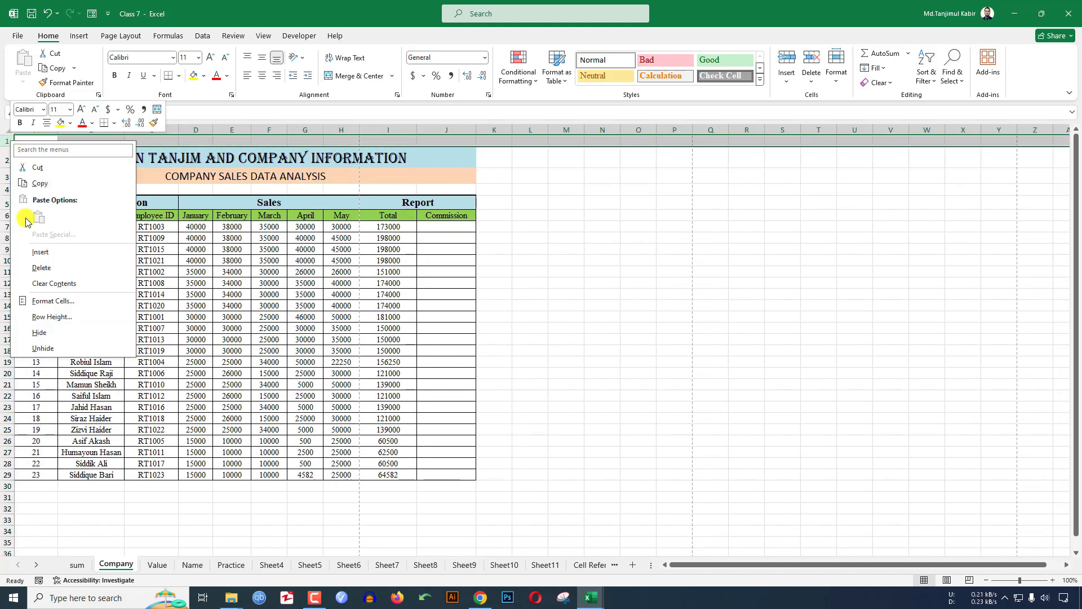
{"action": "left_click", "coordinate": [41, 267]}
{"action": "left_click", "coordinate": [351, 248]}
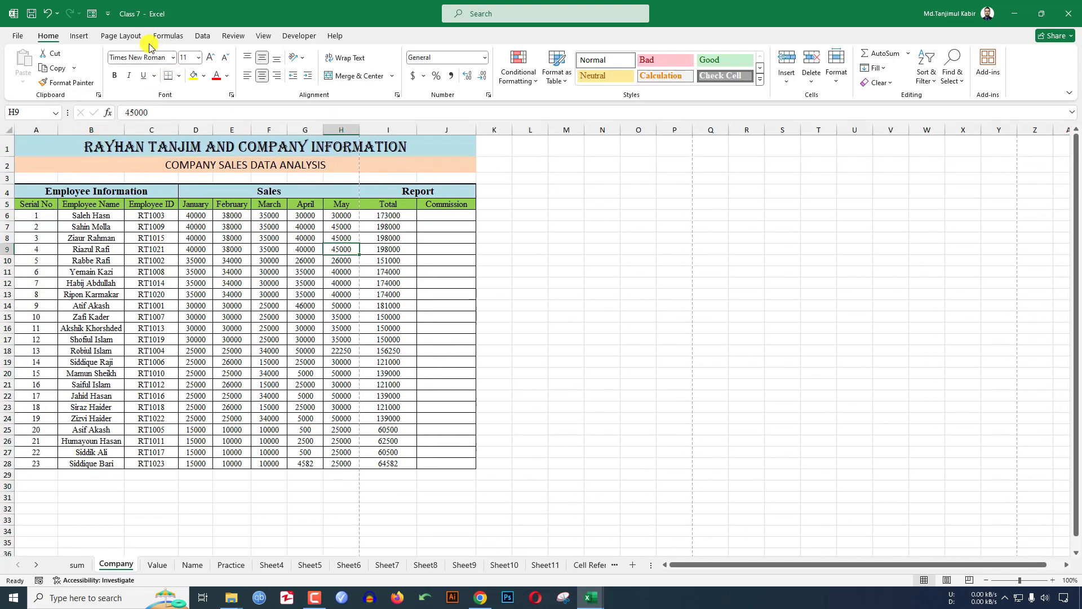
- Set the page orientation to Landscape and check the page breaks
{"action": "left_click", "coordinate": [121, 37]}
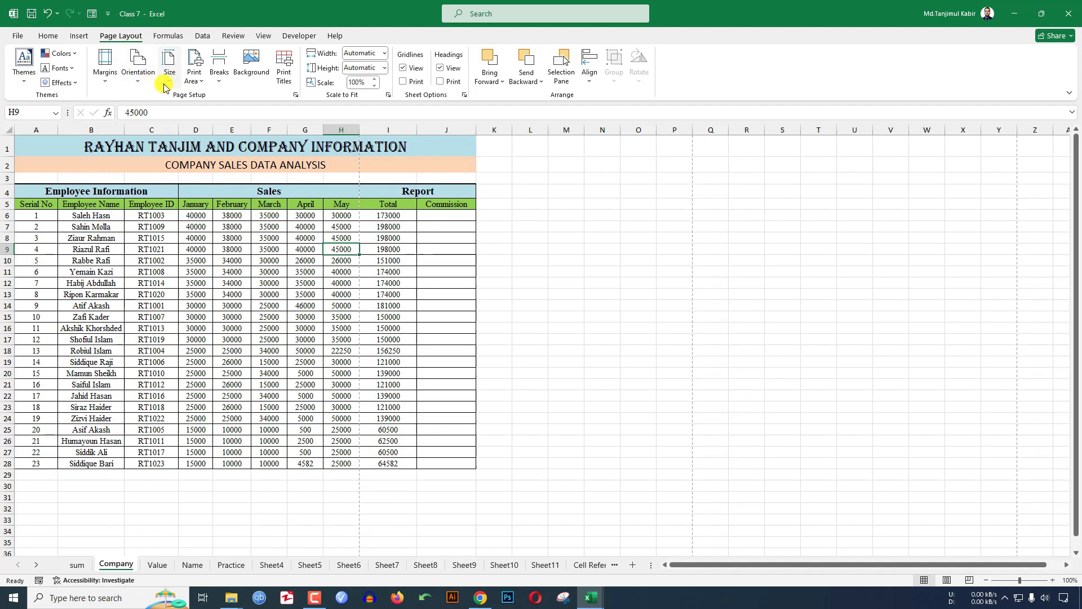
{"action": "left_click", "coordinate": [138, 67]}
{"action": "left_click", "coordinate": [161, 132]}
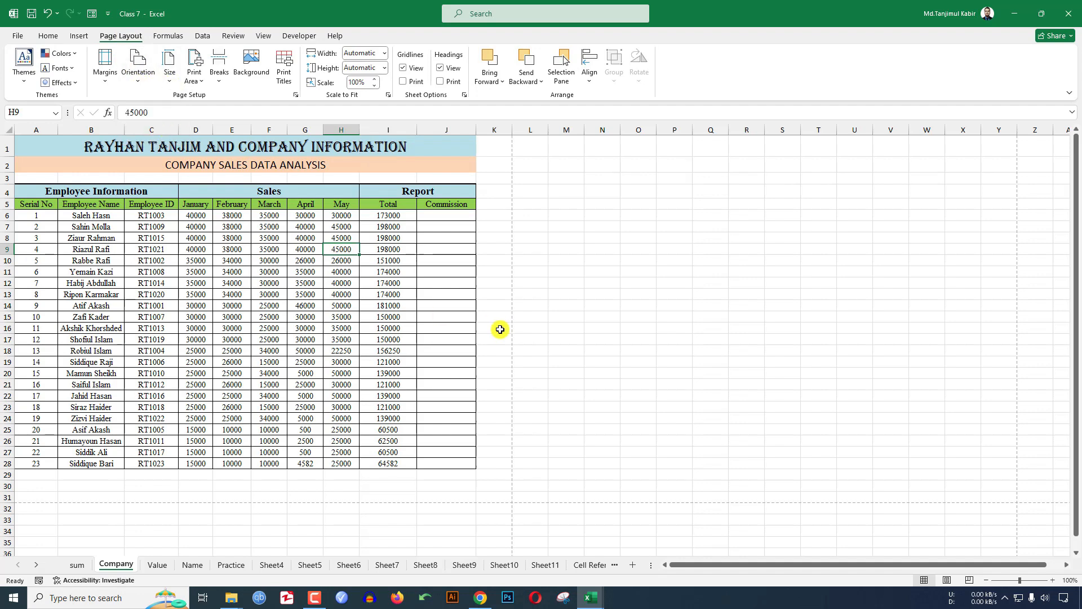
{"action": "left_click", "coordinate": [965, 579]}
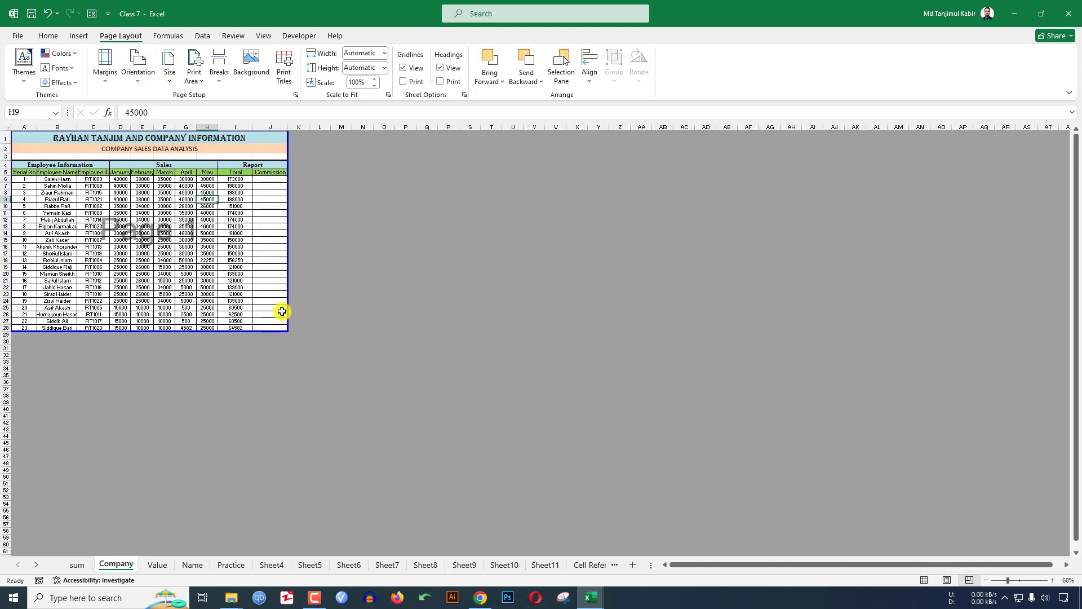
{"action": "left_click", "coordinate": [924, 580]}
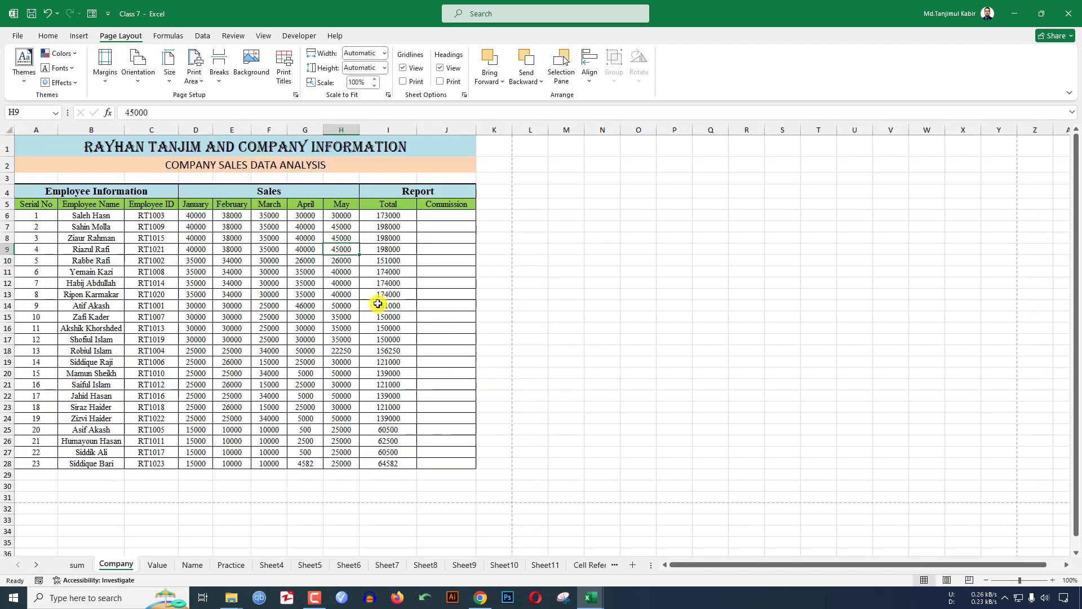
{"action": "left_click", "coordinate": [8, 38]}
- Save the Company sheet to the Desktop as Class 7.pdf, publishing all pages
{"action": "left_click", "coordinate": [40, 209]}
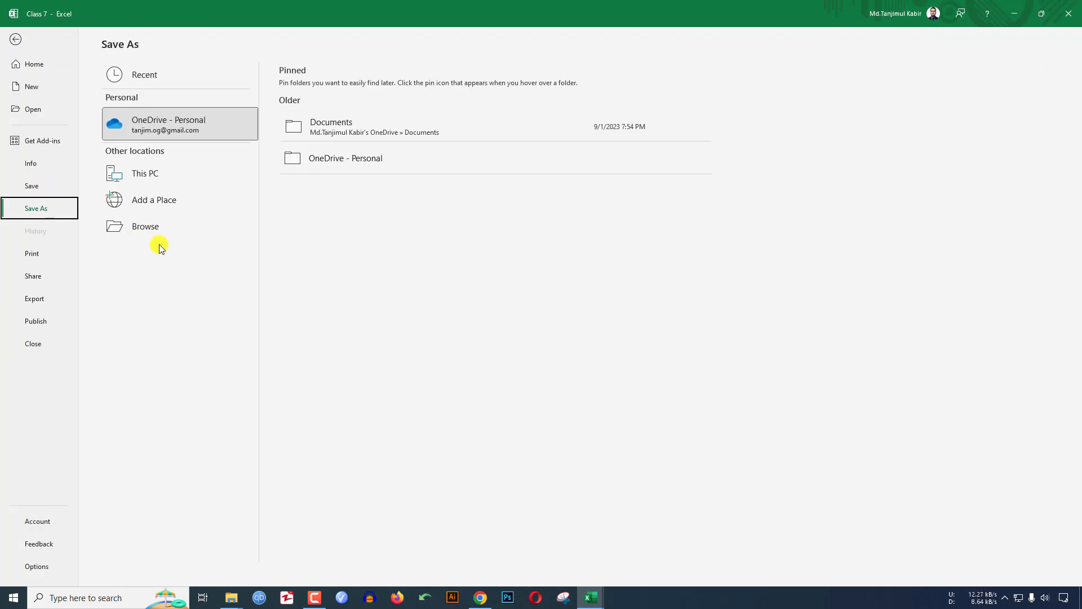
{"action": "left_click", "coordinate": [150, 225]}
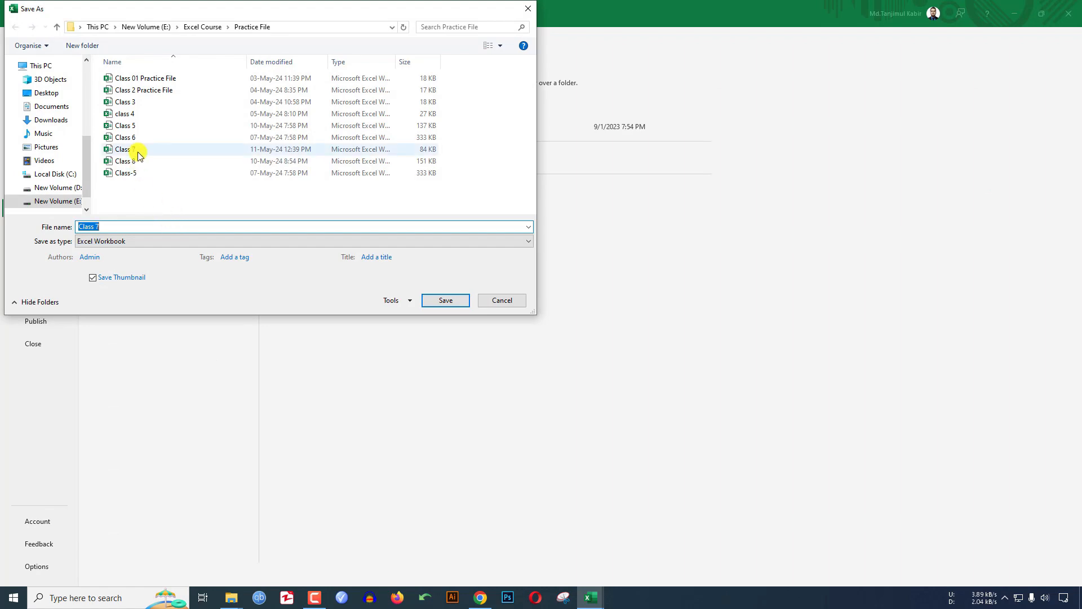
{"action": "left_click", "coordinate": [47, 93]}
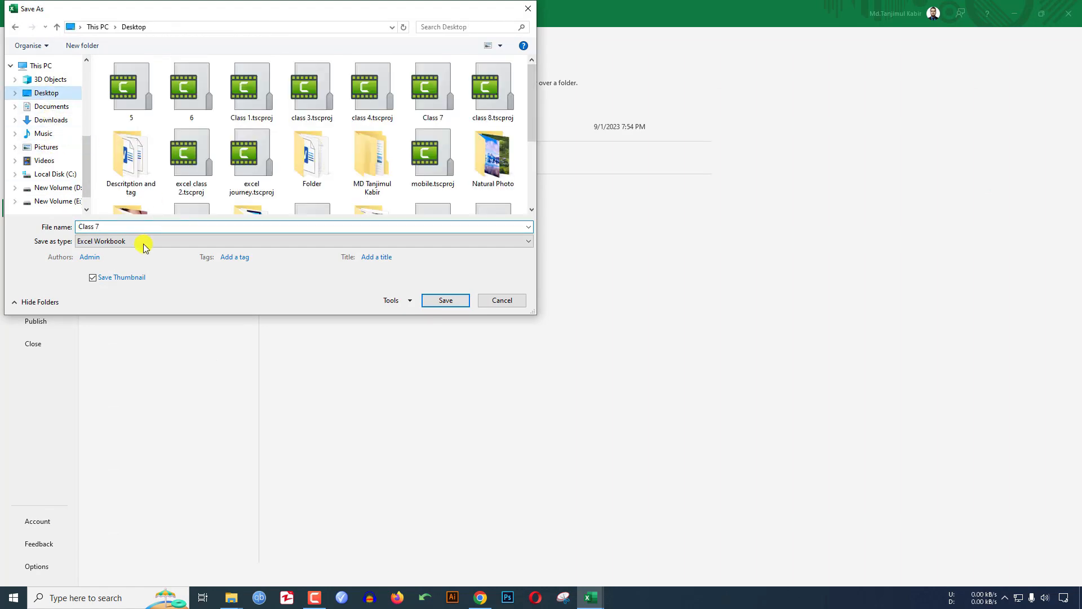
{"action": "left_click", "coordinate": [139, 241]}
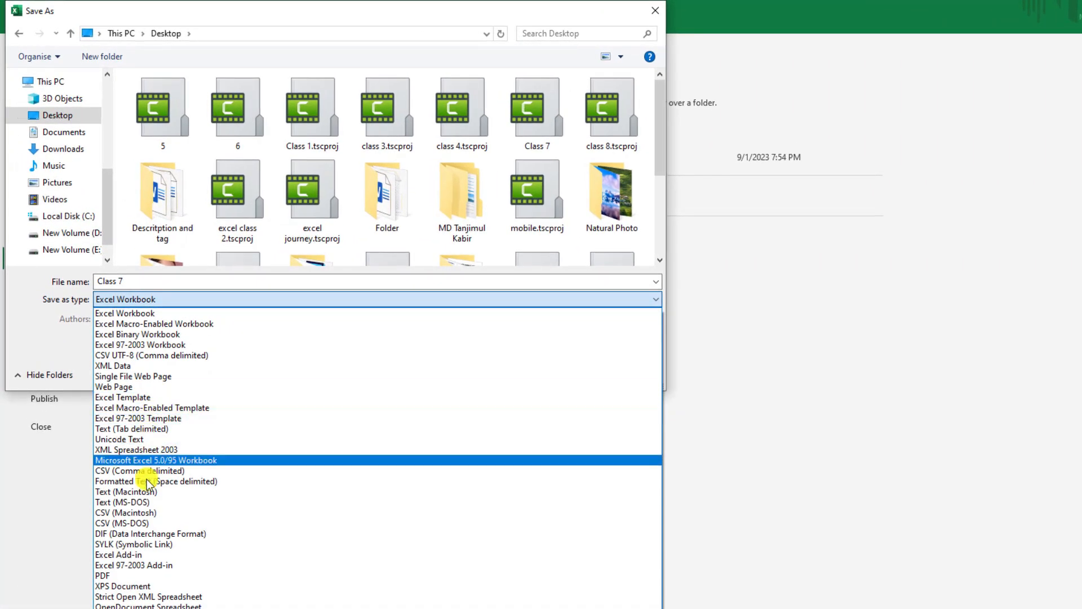
{"action": "left_click", "coordinate": [140, 572]}
{"action": "left_click", "coordinate": [158, 398]}
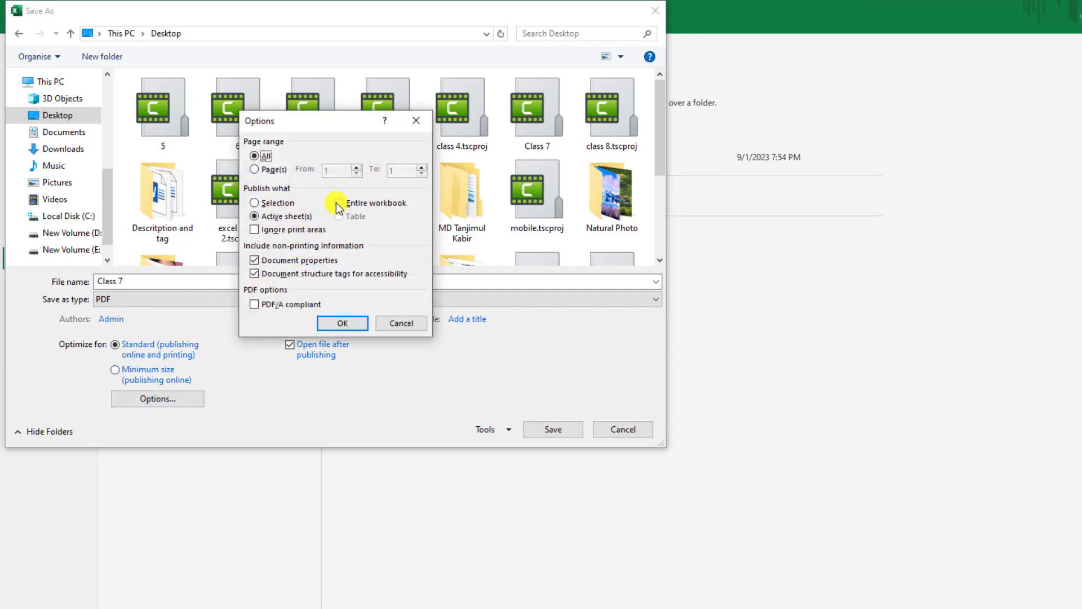
{"action": "left_click", "coordinate": [254, 169]}
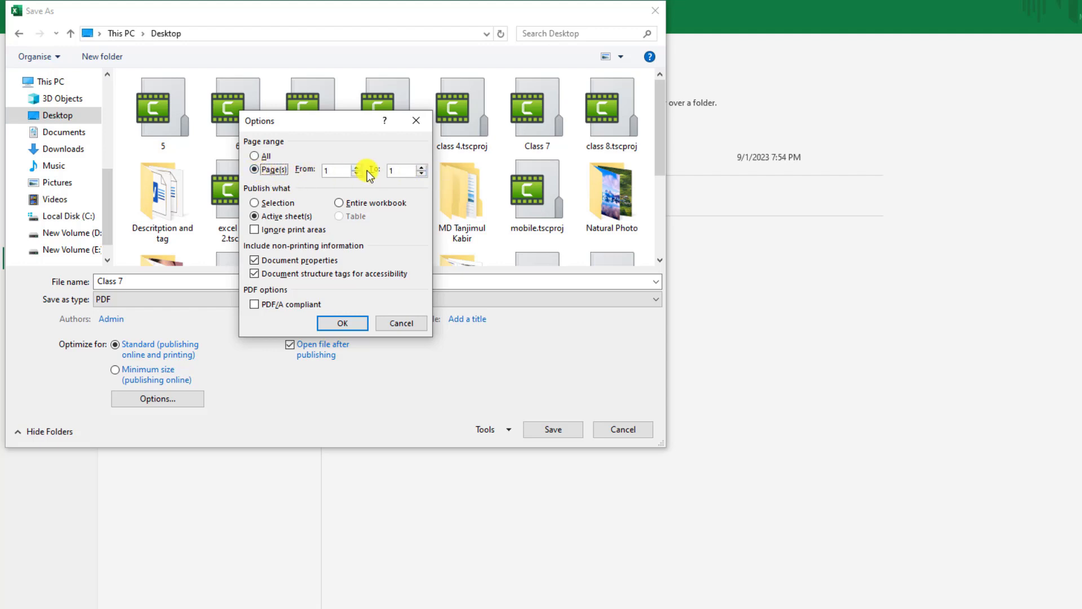
{"action": "left_click", "coordinate": [254, 158]}
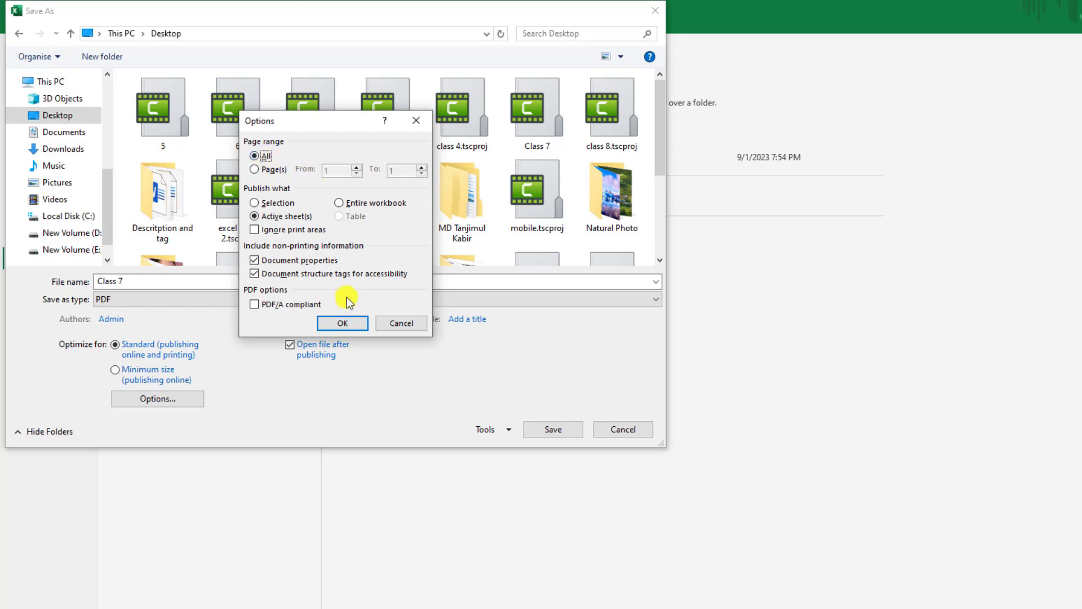
{"action": "left_click", "coordinate": [345, 324]}
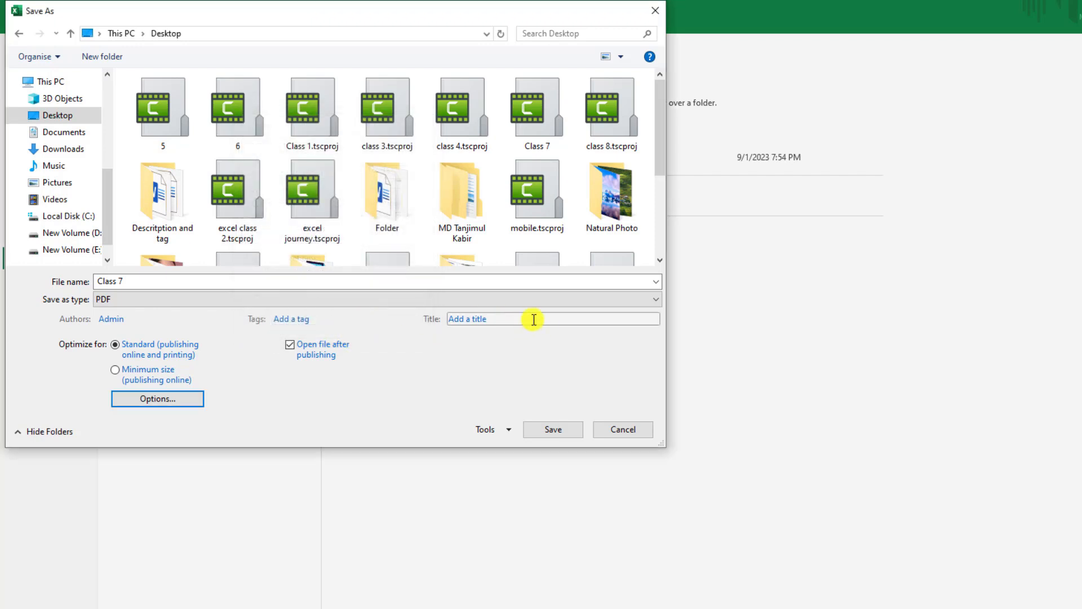
{"action": "left_click", "coordinate": [553, 429]}
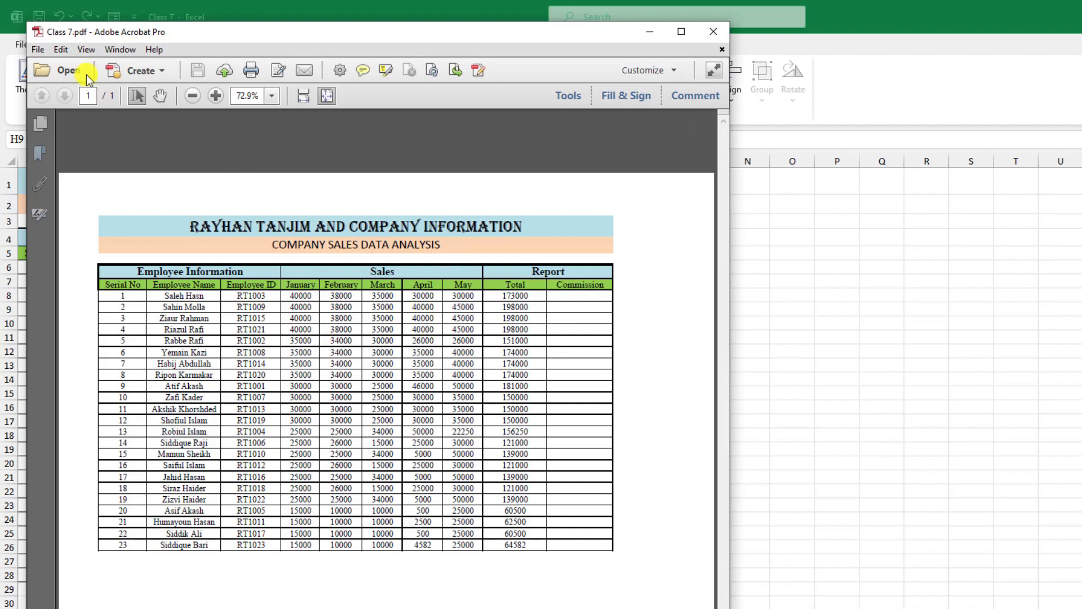
- Close Class 7.pdf in Acrobat
{"action": "left_click", "coordinate": [713, 31]}
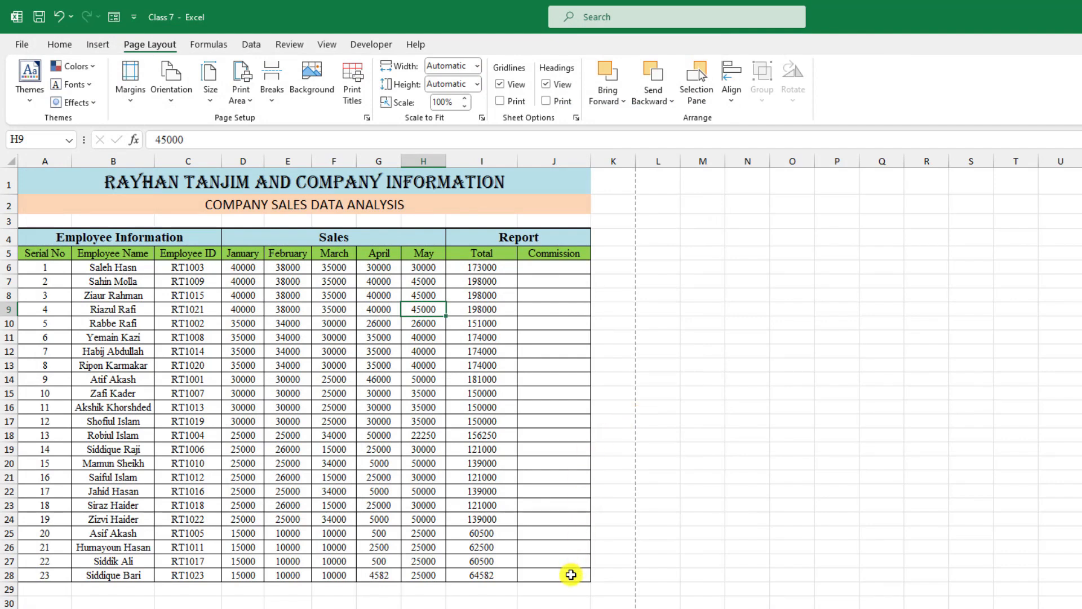
- Switch back to Portrait, select A1:J28 and print-scale to Fit All Columns on One Page
{"action": "left_click", "coordinate": [172, 90]}
{"action": "left_click", "coordinate": [186, 127]}
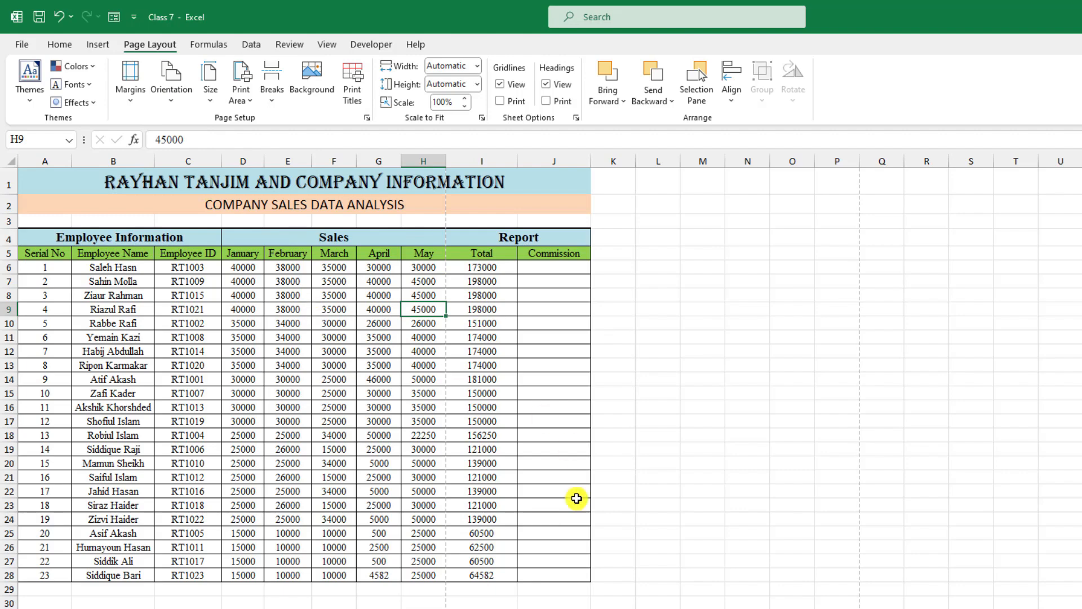
{"action": "left_click_drag", "start_coordinate": [563, 575], "coordinate": [3, 173]}
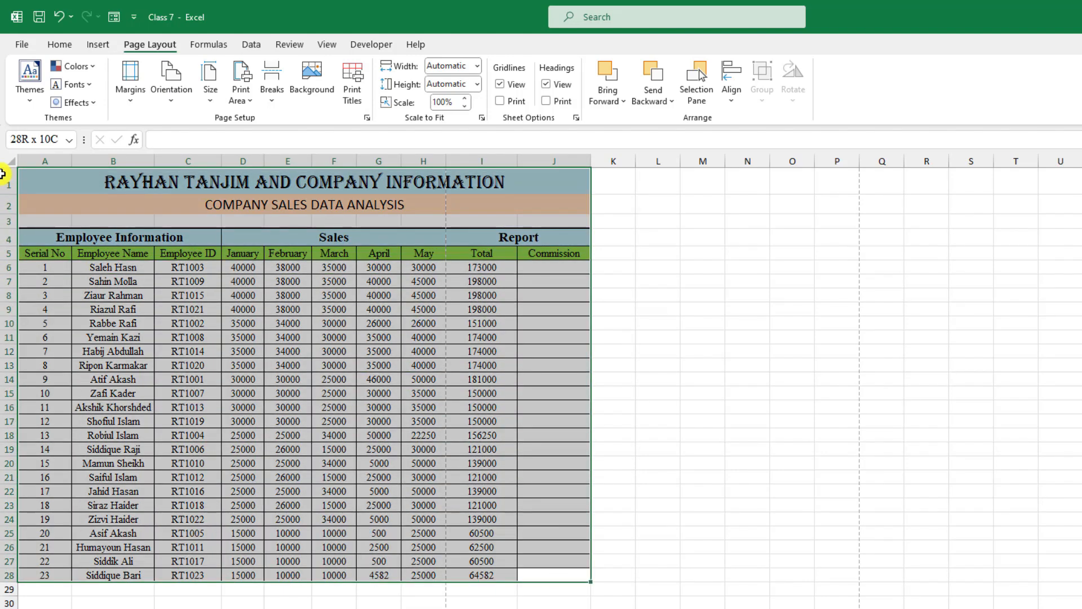
{"action": "key", "text": "ctrl+p"}
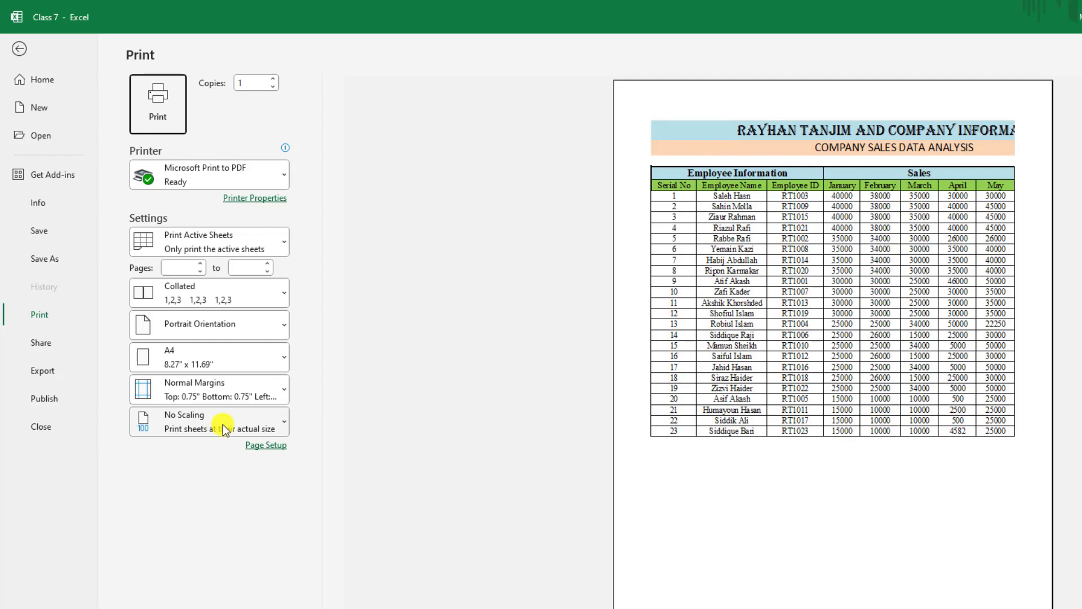
{"action": "left_click", "coordinate": [191, 424]}
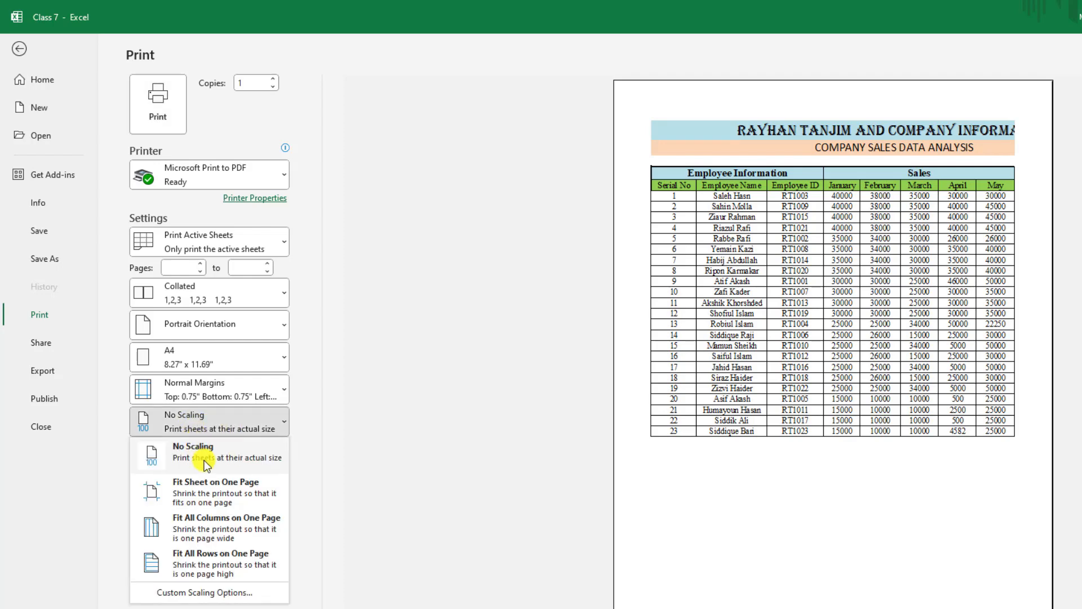
{"action": "left_click", "coordinate": [213, 528]}
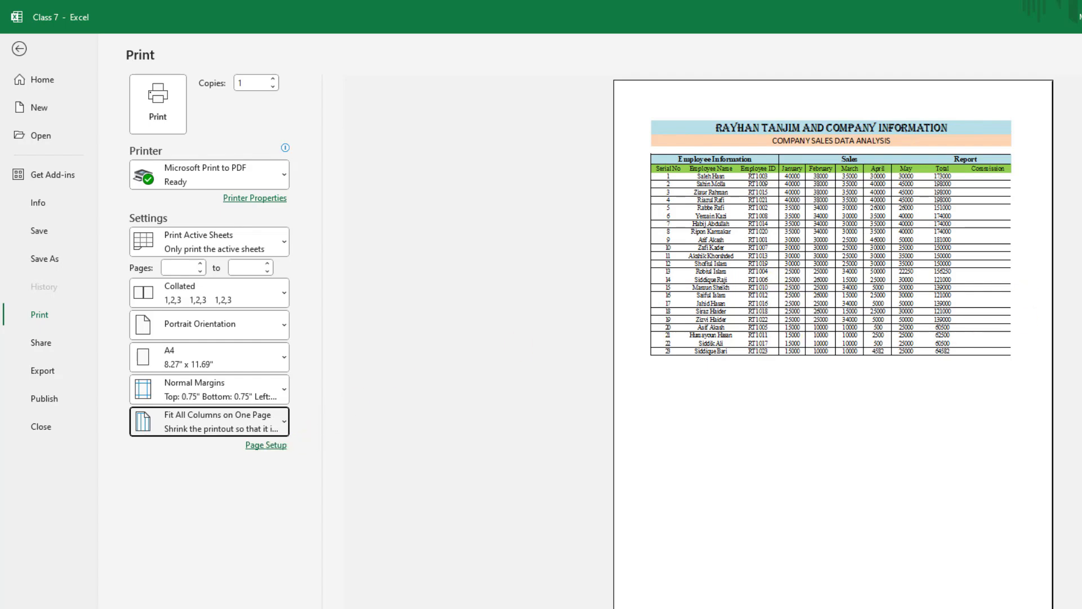
- Set the left and right page margins to 0.45
{"action": "left_click", "coordinate": [262, 445]}
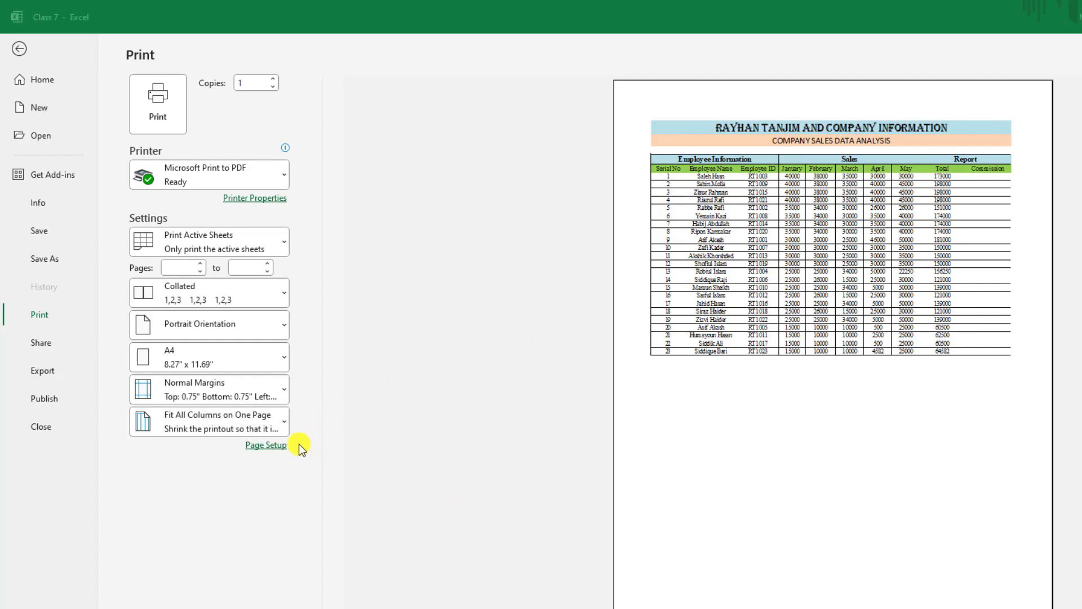
{"action": "left_click", "coordinate": [911, 186]}
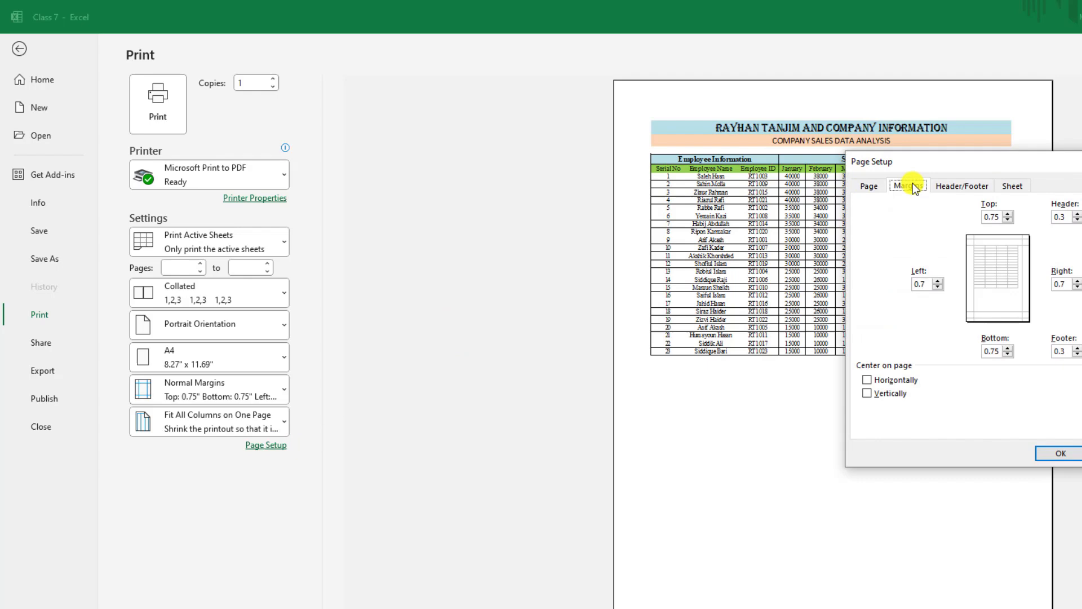
{"action": "left_click", "coordinate": [939, 286]}
{"action": "left_click", "coordinate": [1076, 286]}
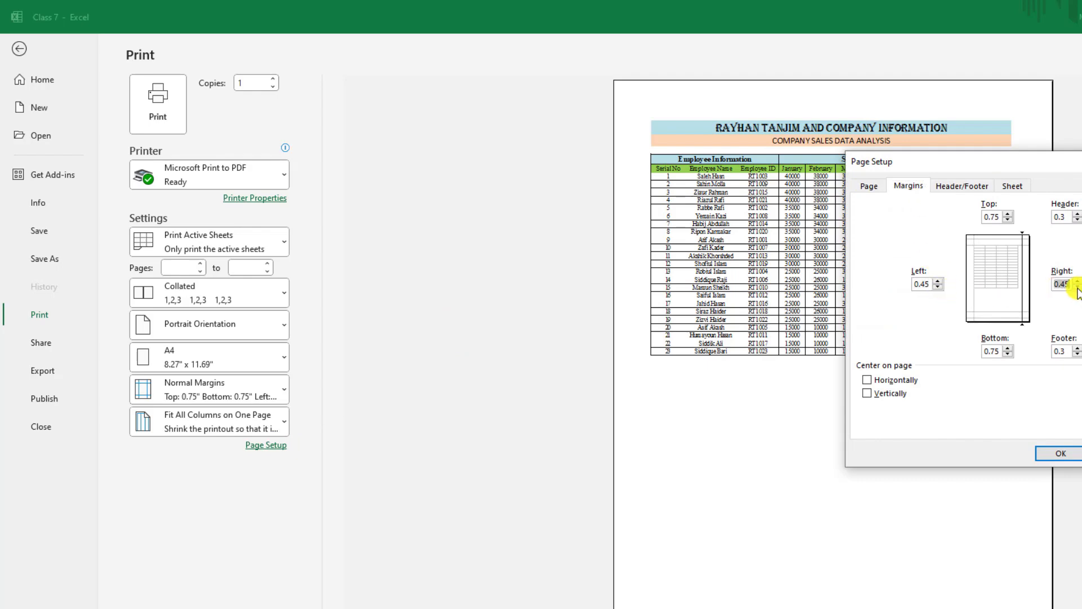
{"action": "left_click", "coordinate": [1059, 454]}
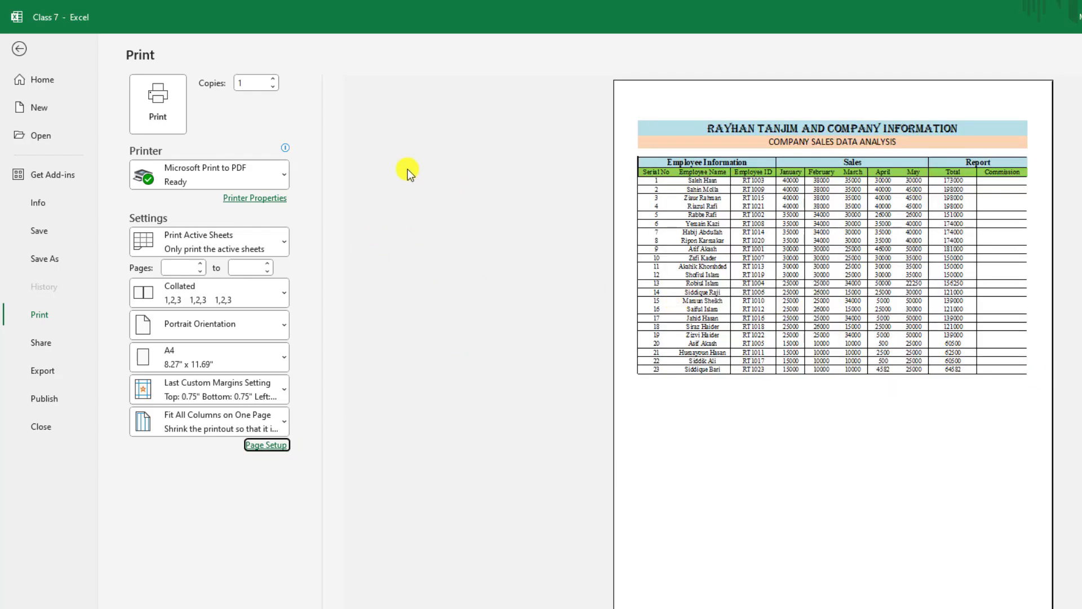
{"action": "left_click", "coordinate": [255, 176]}
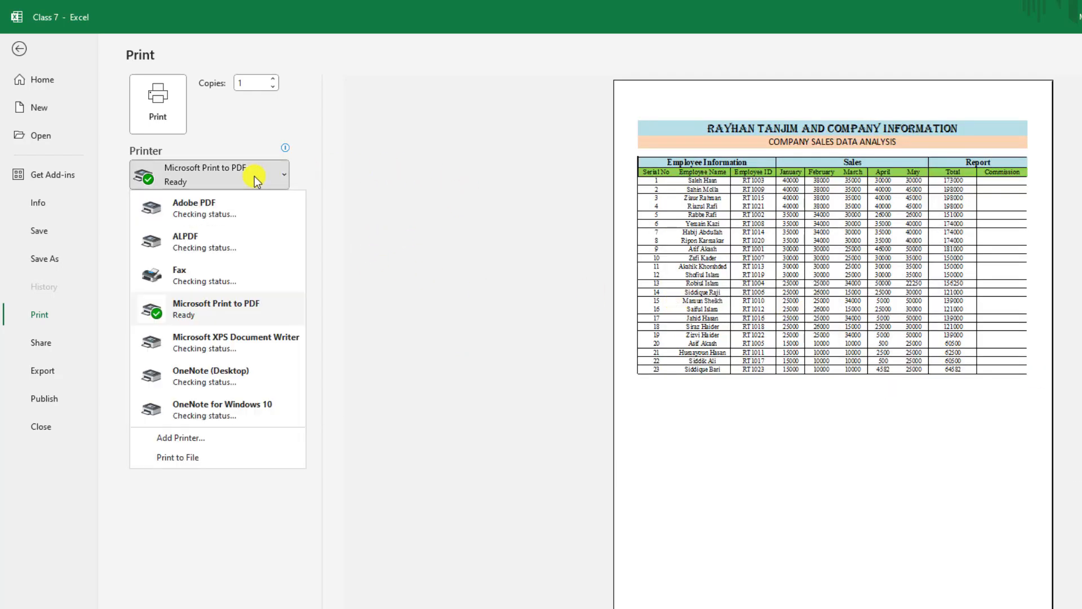
- Print via Microsoft Print to PDF as 'PDF File' on the Desktop, then minimise Excel
{"action": "left_click", "coordinate": [214, 310]}
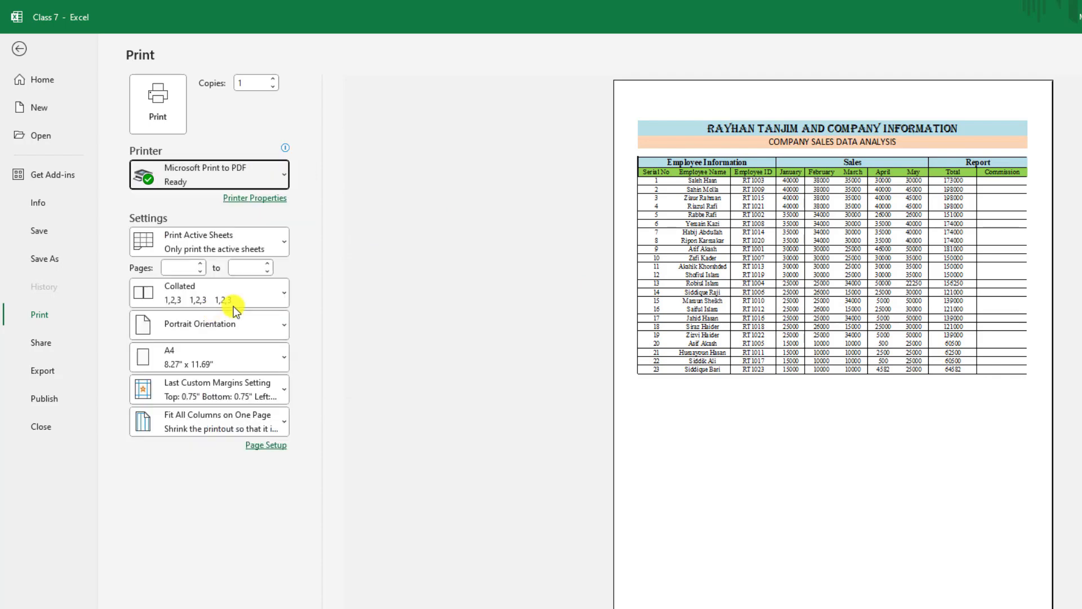
{"action": "left_click", "coordinate": [163, 108]}
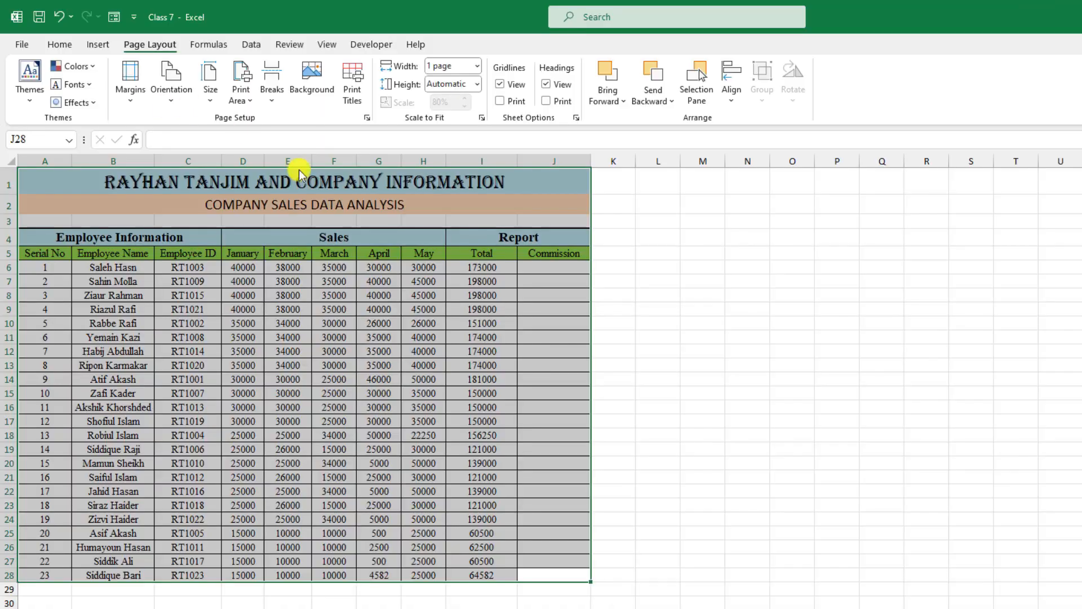
{"action": "left_click_drag", "start_coordinate": [773, 251], "coordinate": [586, 125]}
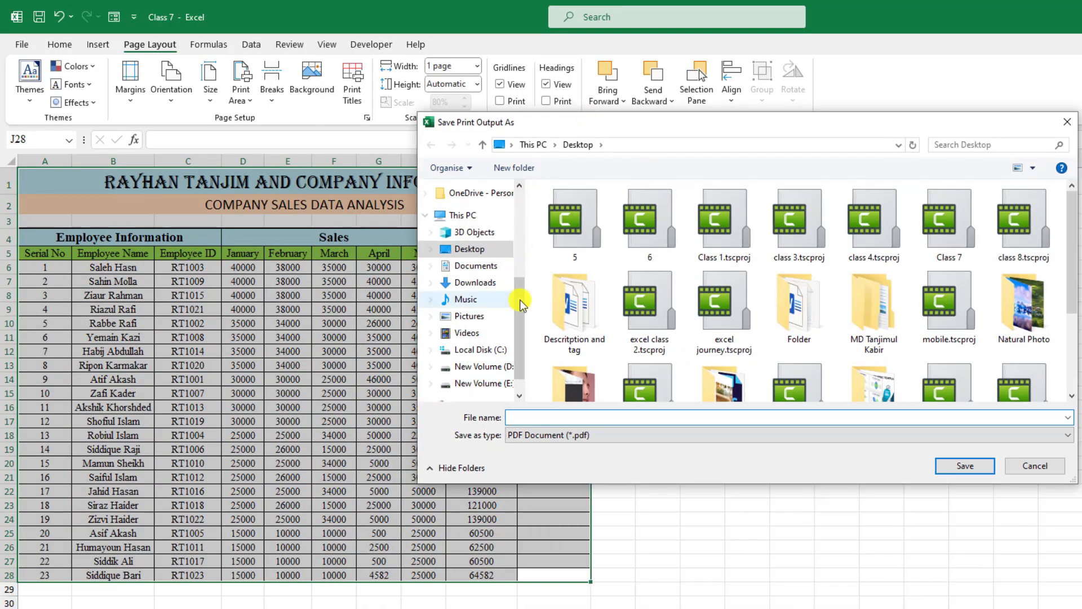
{"action": "left_click", "coordinate": [584, 419]}
{"action": "type", "text": "PDF FIle"}
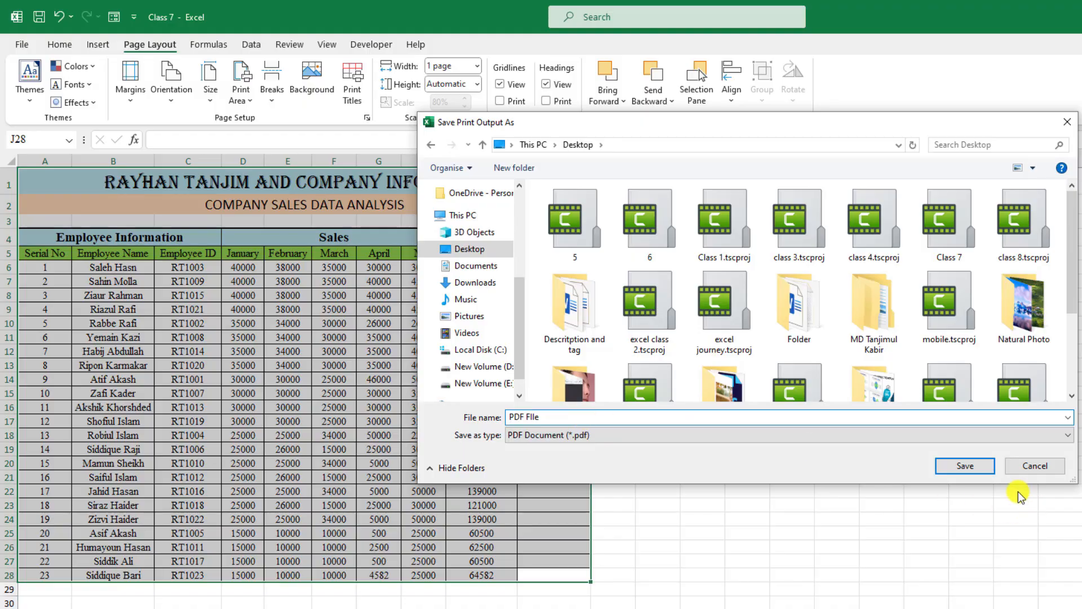
{"action": "left_click", "coordinate": [965, 466]}
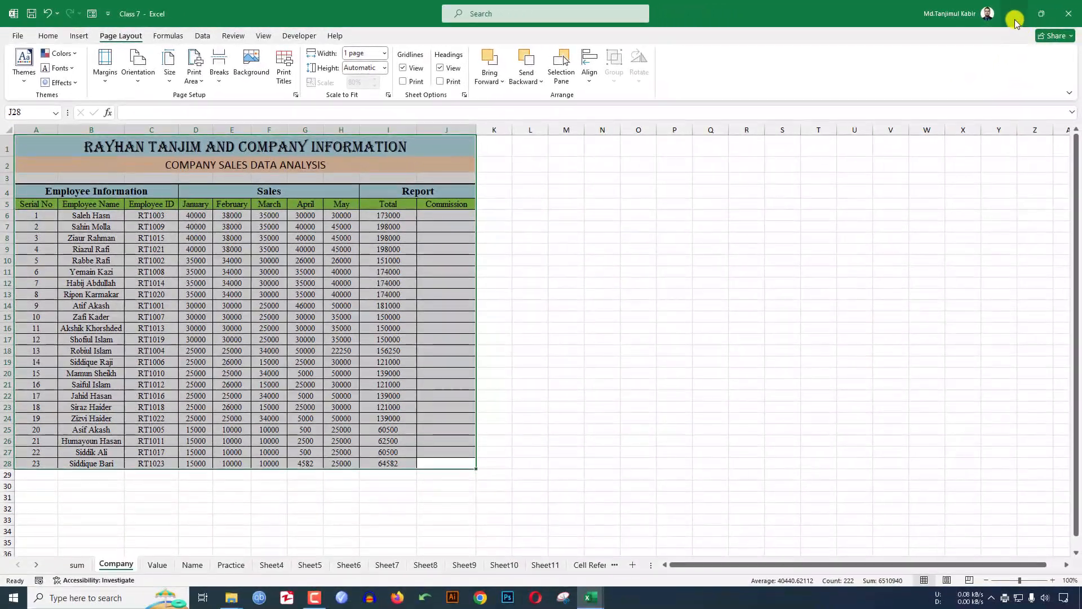
{"action": "left_click", "coordinate": [1014, 19]}
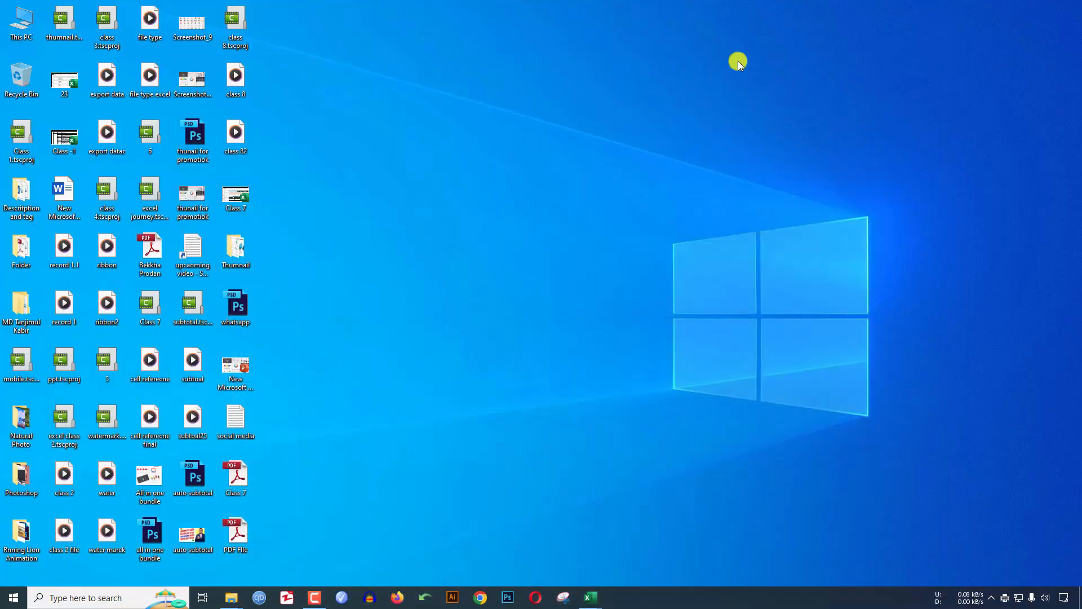
- Open PDF File.pdf maximised, view it at 100% zoom, then close it
{"action": "double_click", "coordinate": [246, 530]}
{"action": "left_click", "coordinate": [544, 22]}
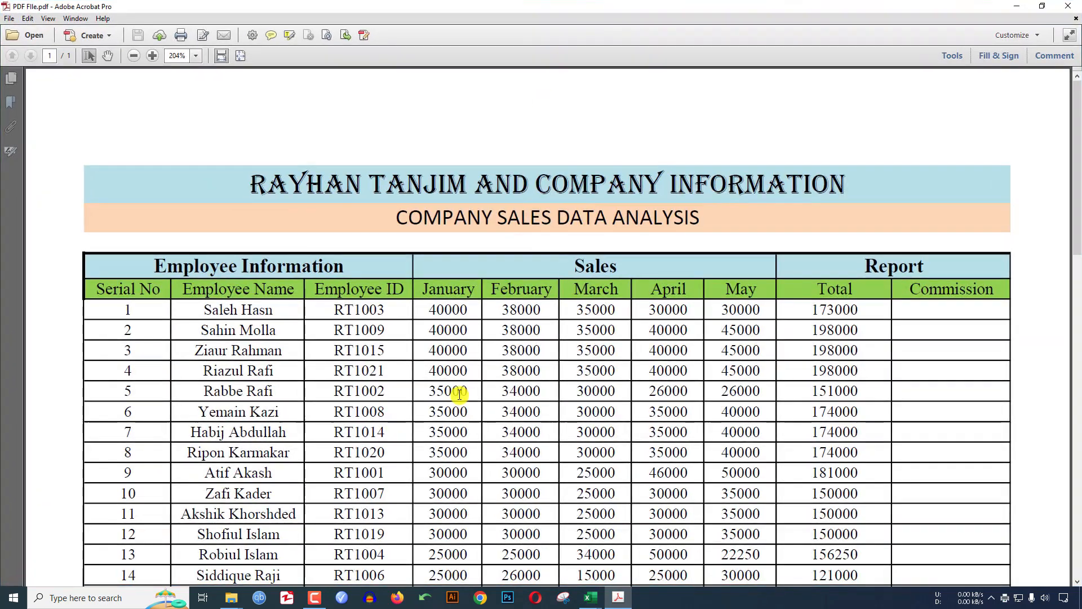
{"action": "scroll", "coordinate": [460, 394], "scroll_direction": "down", "scroll_amount": 3}
{"action": "left_click", "coordinate": [195, 56]}
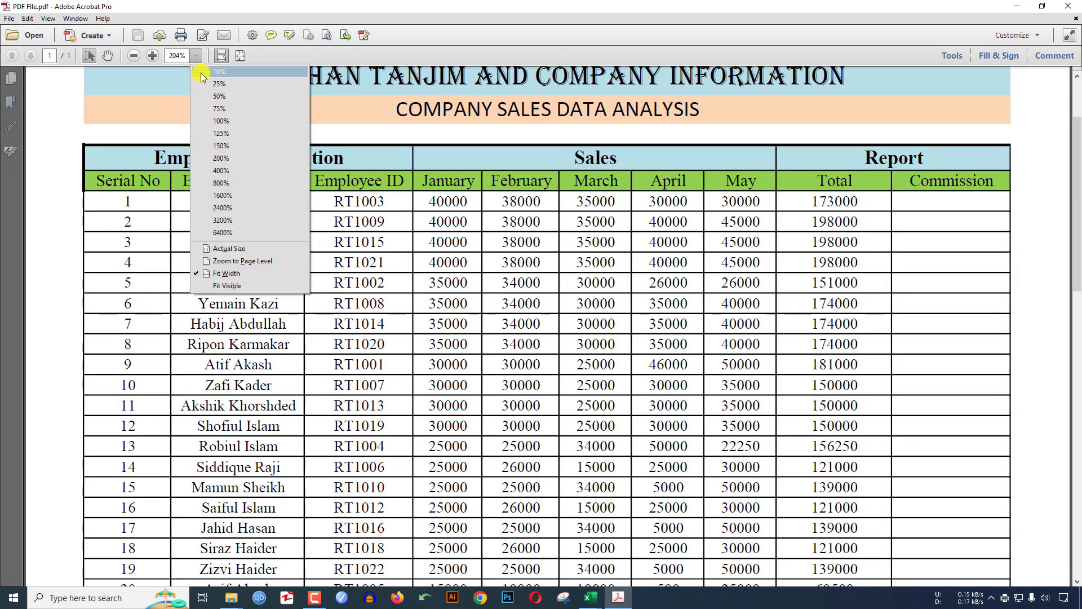
{"action": "left_click", "coordinate": [235, 116]}
{"action": "scroll", "coordinate": [544, 277], "scroll_direction": "down", "scroll_amount": 3}
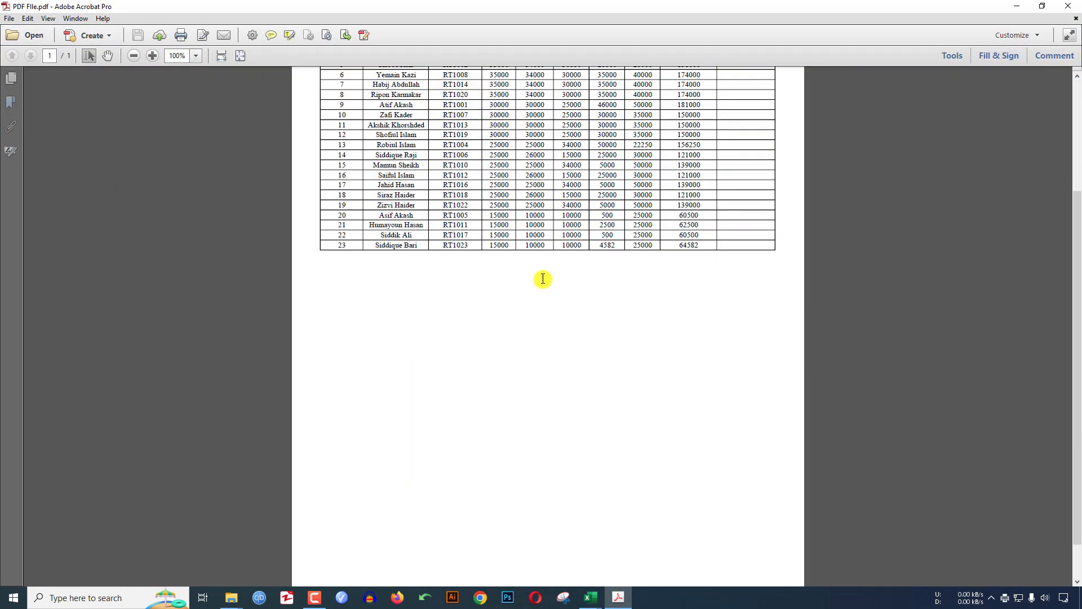
{"action": "scroll", "coordinate": [546, 293], "scroll_direction": "up", "scroll_amount": 5}
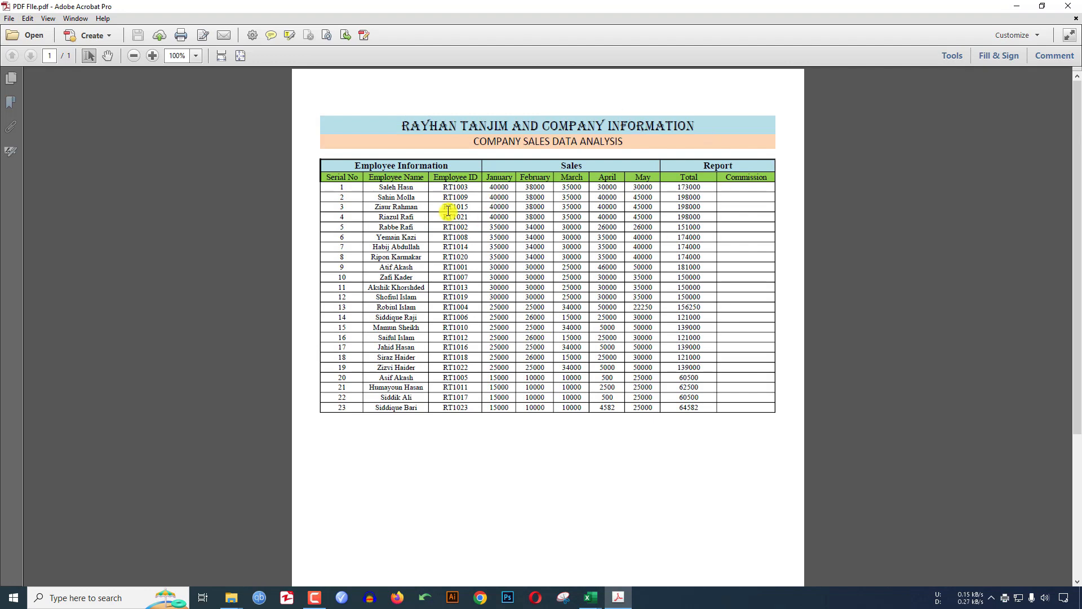
{"action": "left_click", "coordinate": [1070, 8]}
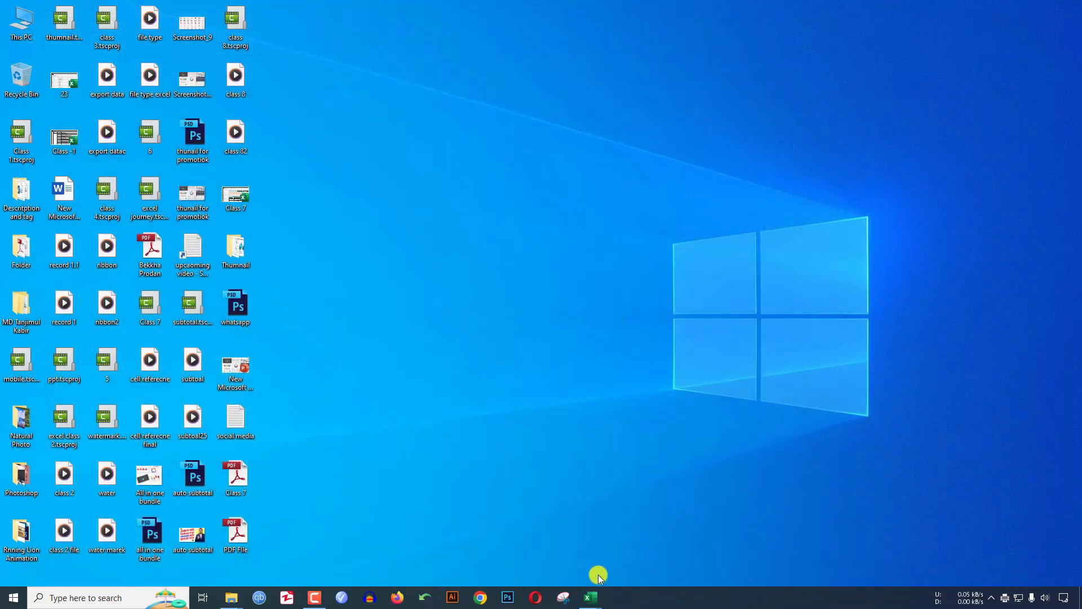
- Switch to the Class 7 workbook and bring up its Save As browse dialog
{"action": "mouse_move", "coordinate": [596, 590]}
{"action": "left_click", "coordinate": [621, 550]}
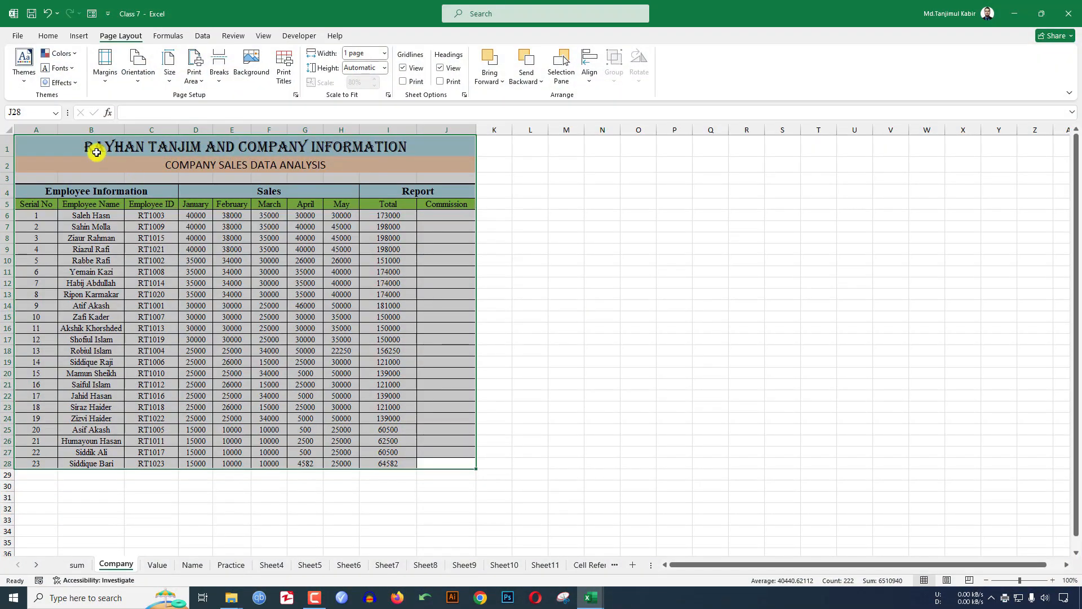
{"action": "left_click", "coordinate": [13, 37]}
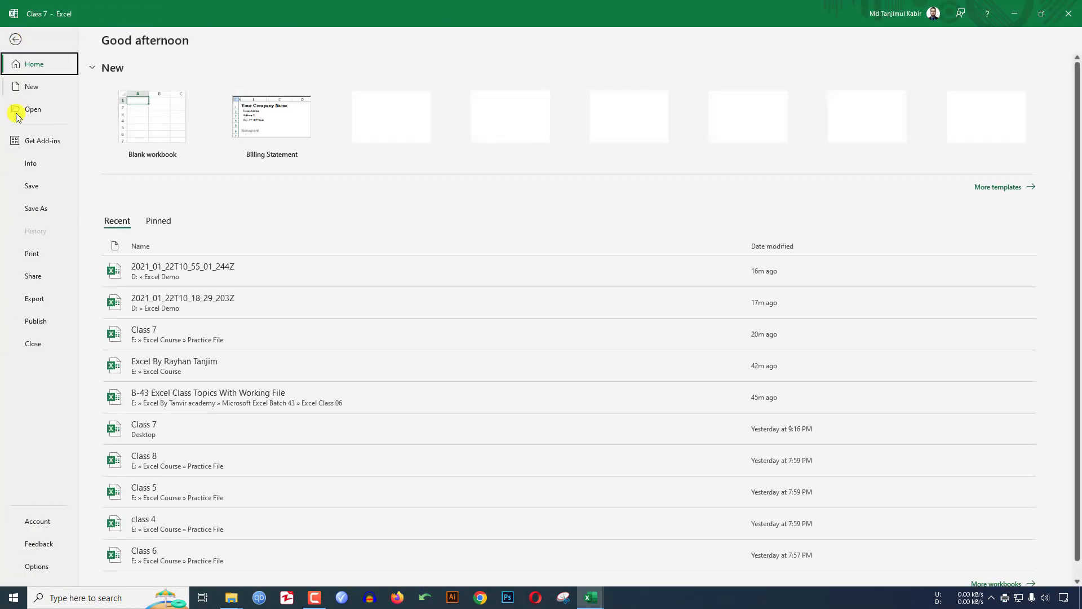
{"action": "left_click", "coordinate": [34, 208]}
{"action": "left_click", "coordinate": [129, 226]}
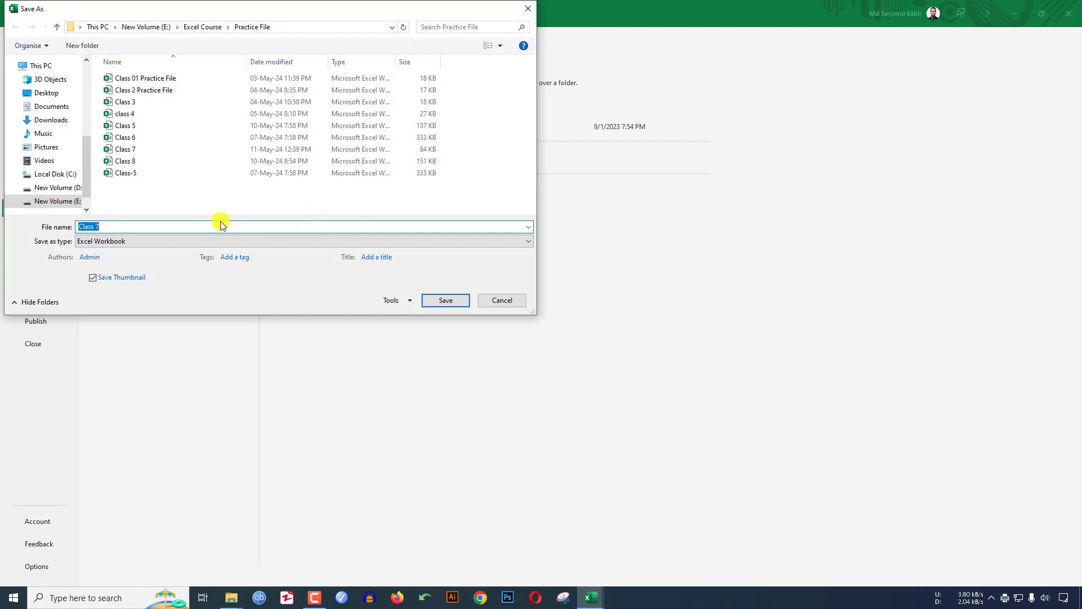
- Browse Desktop, review the format list keeping Excel Workbook, and close without saving
{"action": "left_click", "coordinate": [50, 91]}
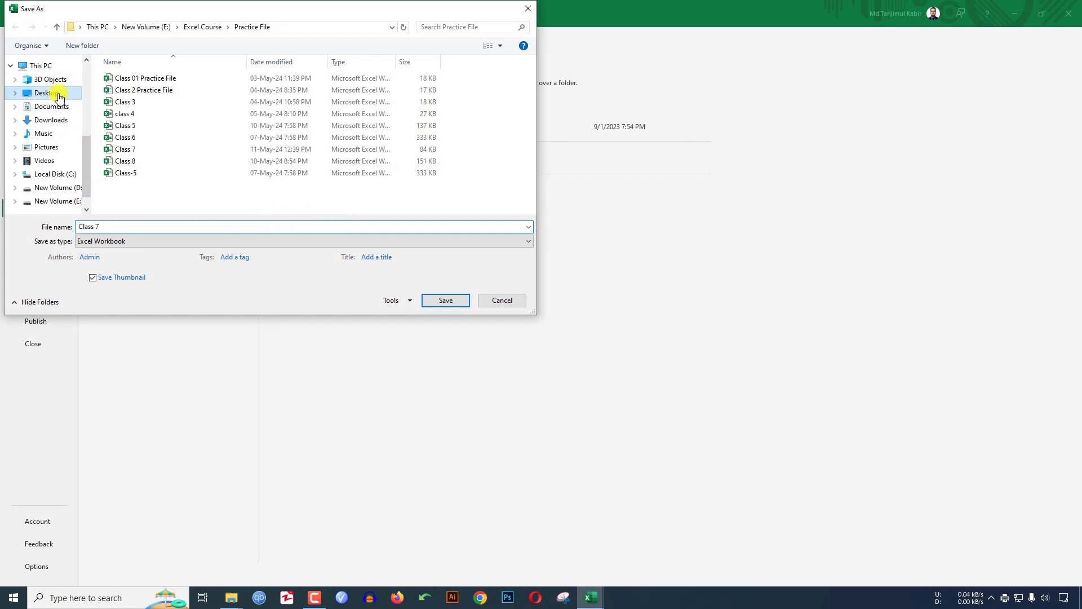
{"action": "left_click", "coordinate": [186, 241]}
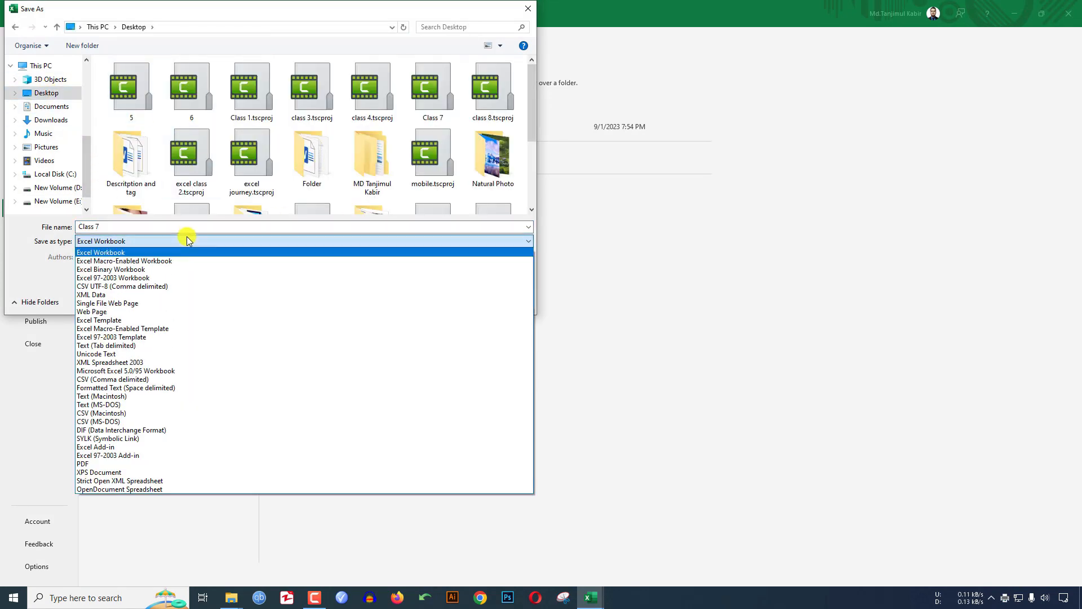
{"action": "left_click", "coordinate": [501, 251]}
{"action": "left_click", "coordinate": [525, 9]}
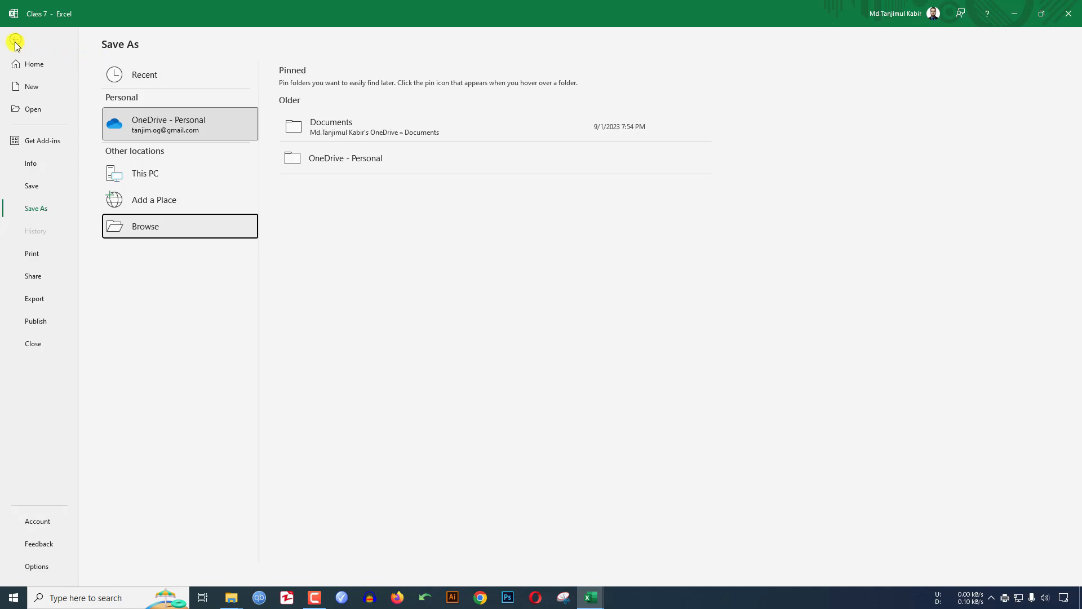
{"action": "left_click", "coordinate": [15, 39]}
- Close the Class 7 workbook in Excel
{"action": "left_click", "coordinate": [590, 597]}
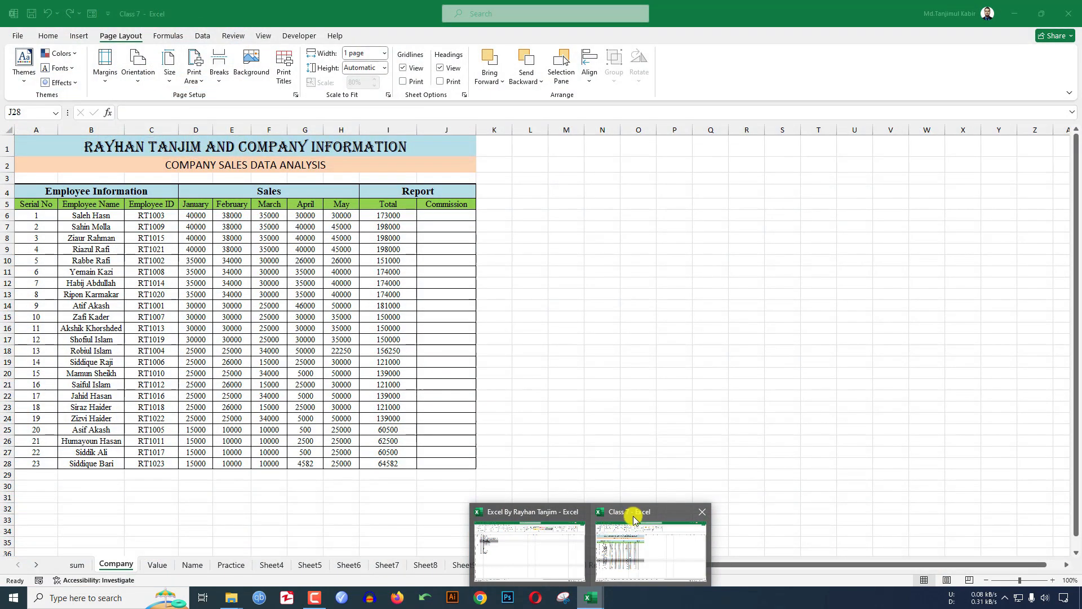
{"action": "left_click", "coordinate": [634, 518]}
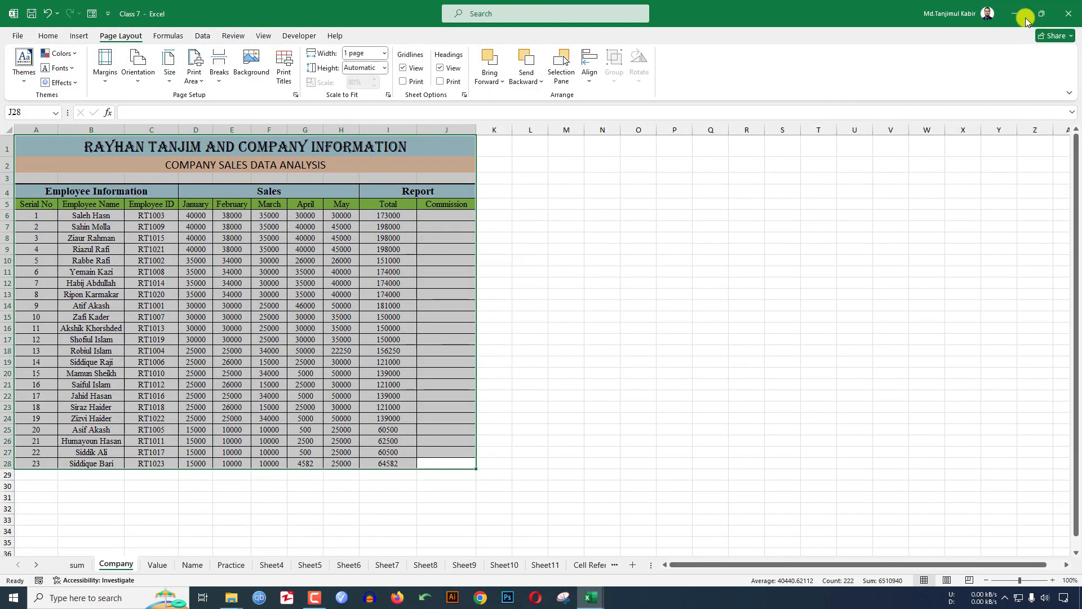
{"action": "left_click", "coordinate": [1069, 17]}
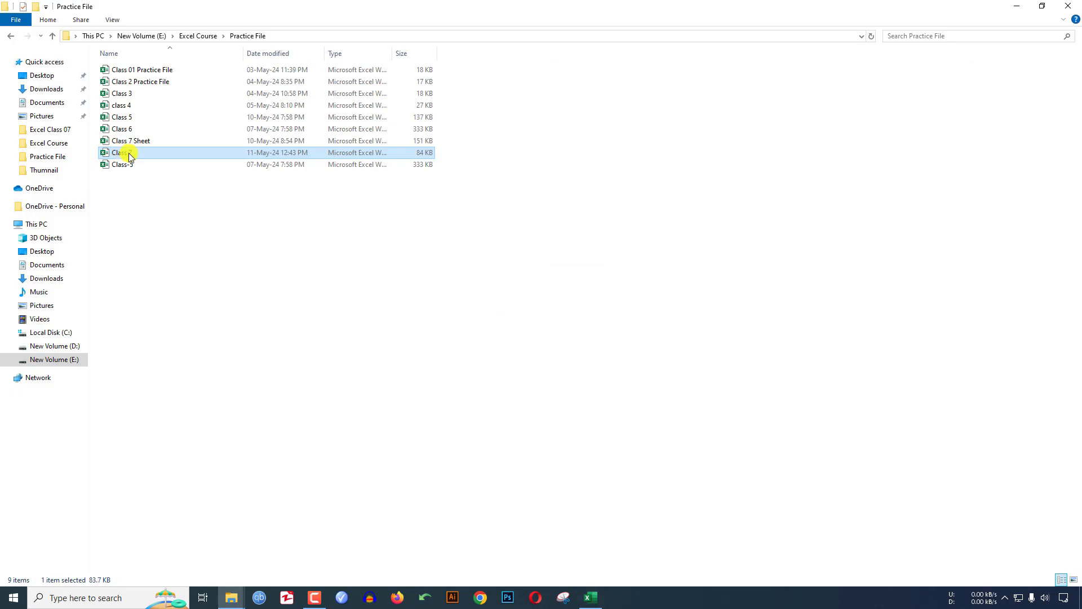
- Rename the Class 7 file to Class 8 in Practice File and open it
{"action": "right_click", "coordinate": [130, 154]}
{"action": "left_click", "coordinate": [183, 431]}
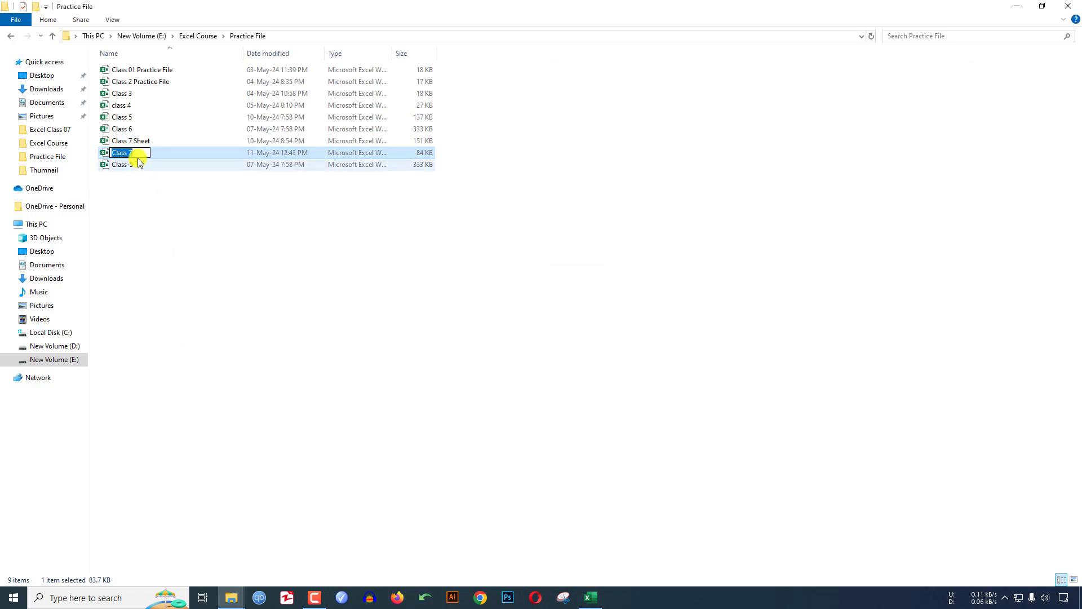
{"action": "type", "text": "Class 8"}
{"action": "left_click", "coordinate": [193, 241]}
{"action": "double_click", "coordinate": [132, 153]}
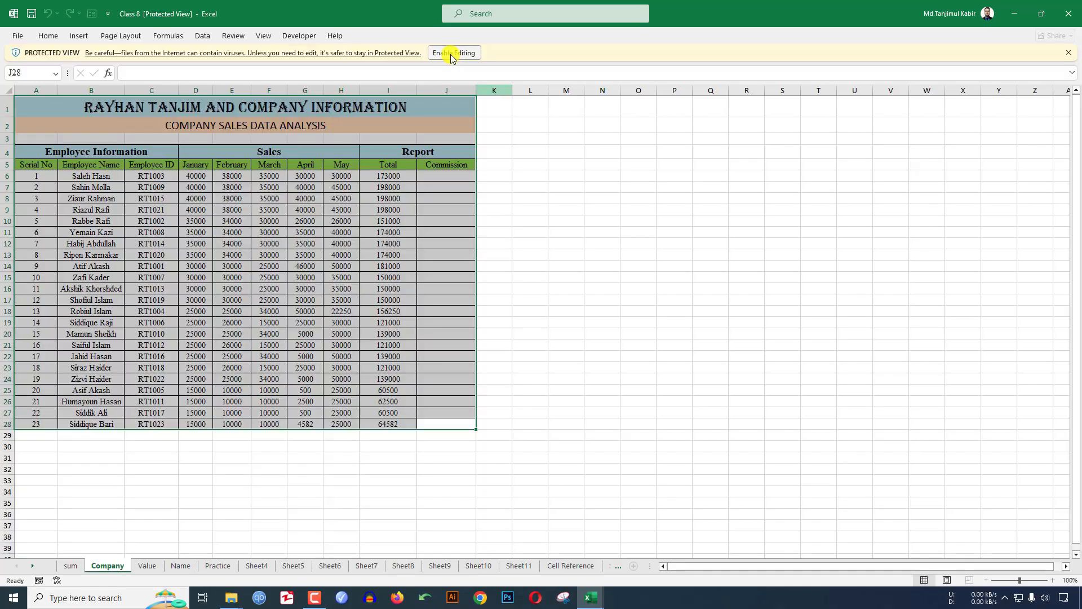
- Enable editing on Class 8, then switch to Excel By Rayhan Tanjim and back
{"action": "left_click", "coordinate": [451, 53]}
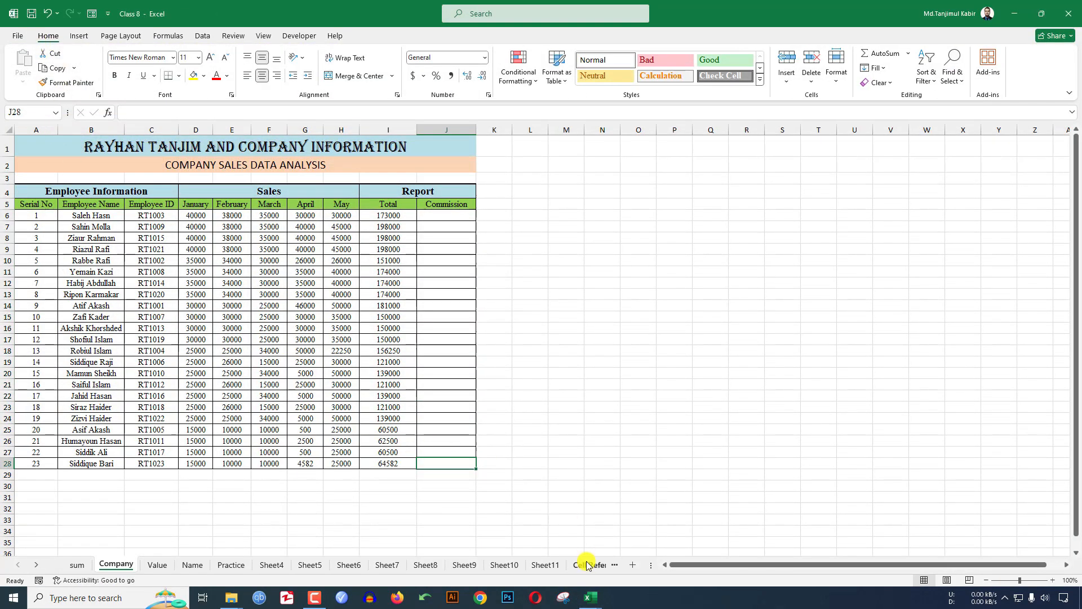
{"action": "mouse_move", "coordinate": [590, 597]}
{"action": "left_click", "coordinate": [531, 537]}
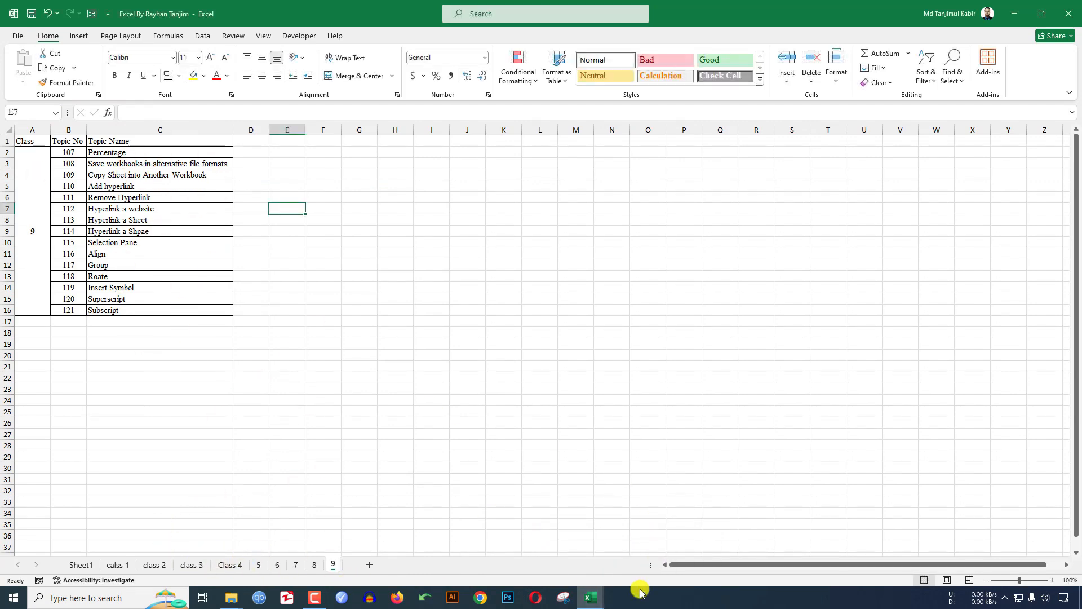
{"action": "left_click", "coordinate": [591, 597]}
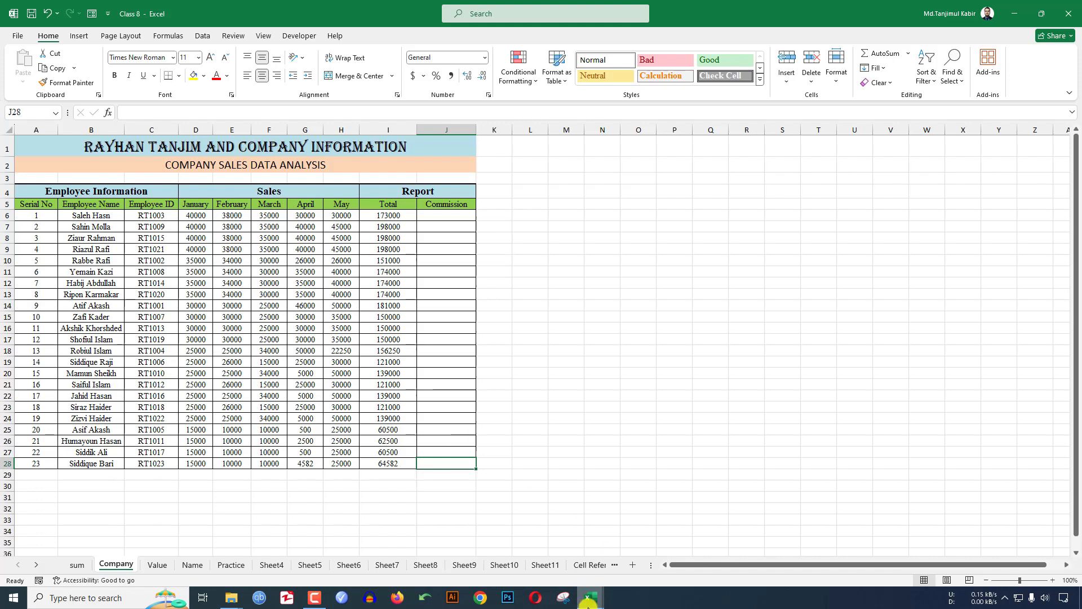
{"action": "mouse_move", "coordinate": [591, 597]}
{"action": "left_click", "coordinate": [529, 549]}
{"action": "left_click", "coordinate": [639, 546]}
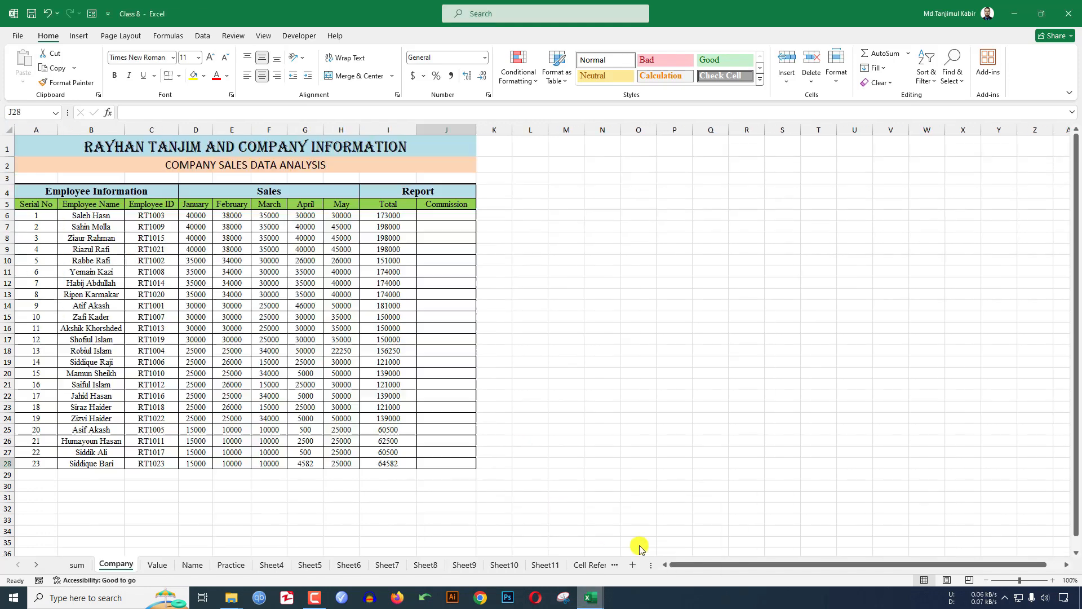
- Copy the Company sheet to the end of Excel By Rayhan Tanjim.xlsx via Move or Copy
{"action": "right_click", "coordinate": [117, 564]}
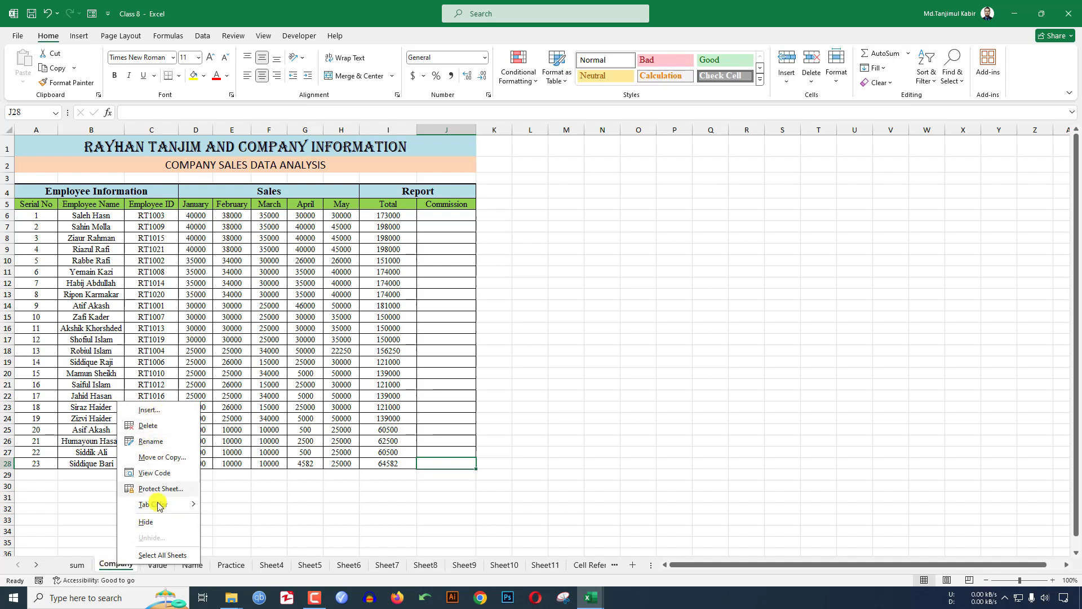
{"action": "left_click", "coordinate": [164, 458]}
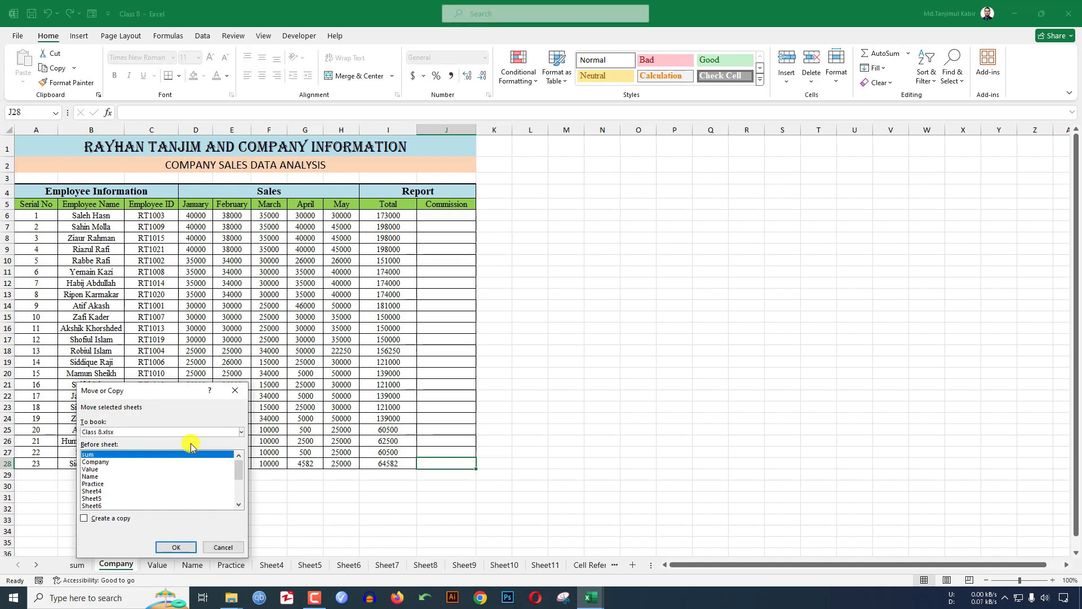
{"action": "left_click", "coordinate": [99, 519]}
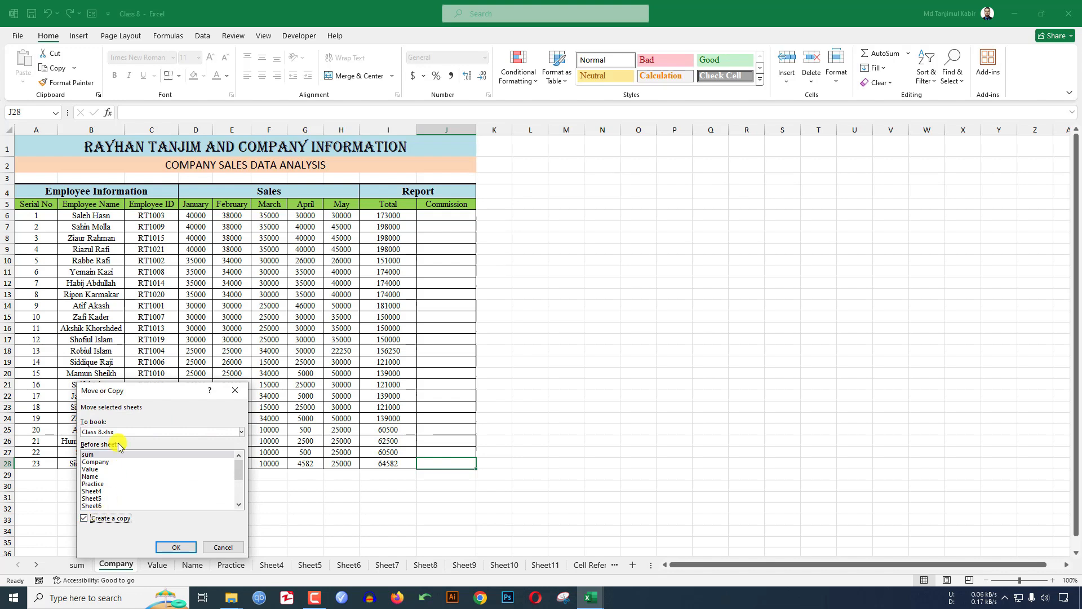
{"action": "left_click", "coordinate": [105, 433]}
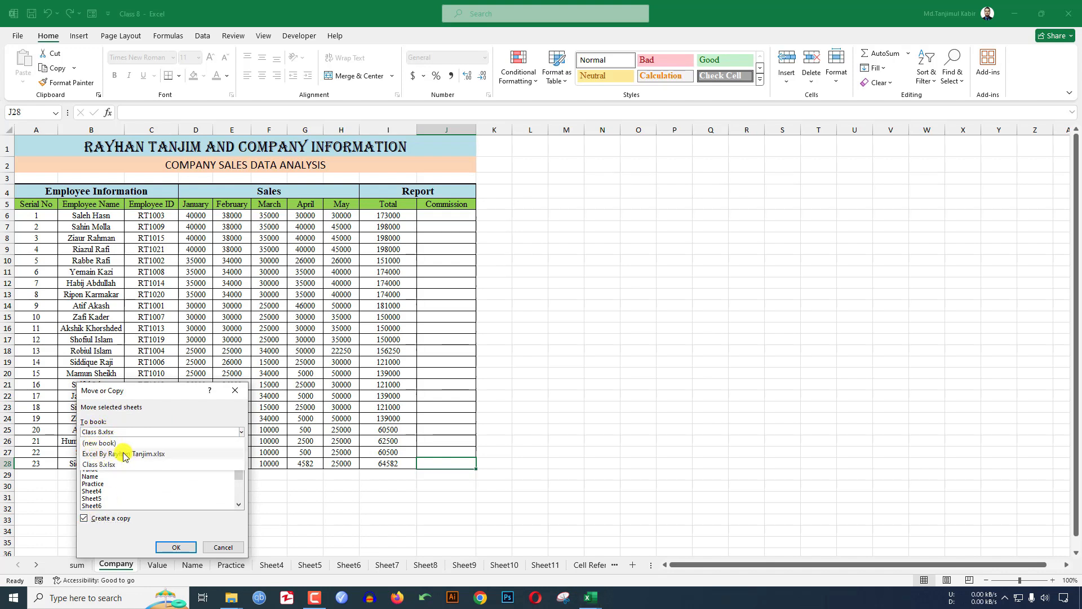
{"action": "left_click", "coordinate": [122, 455]}
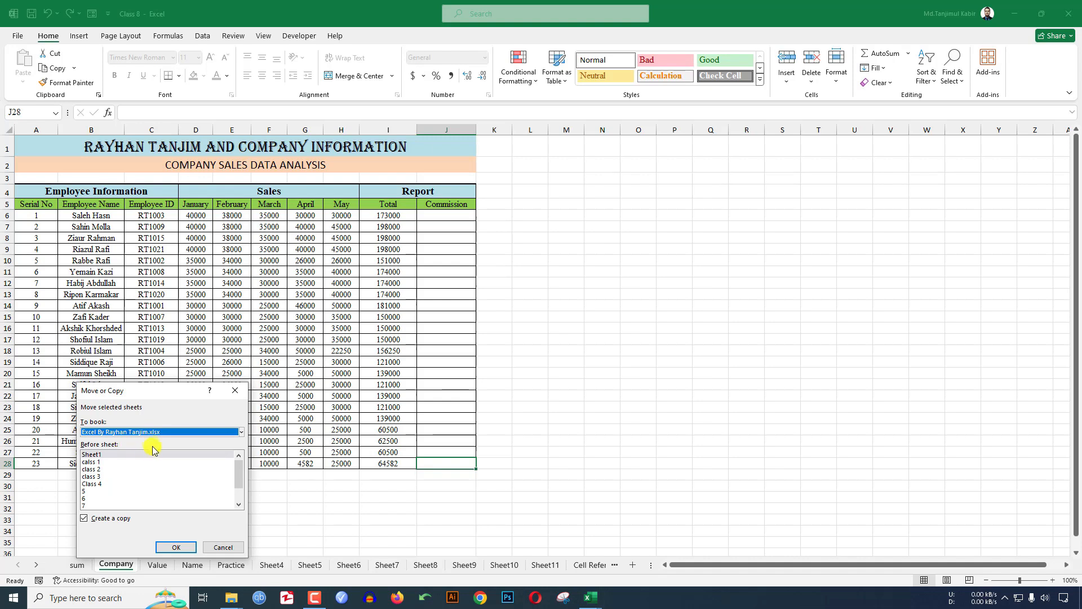
{"action": "scroll", "coordinate": [129, 468], "scroll_direction": "down", "scroll_amount": 1}
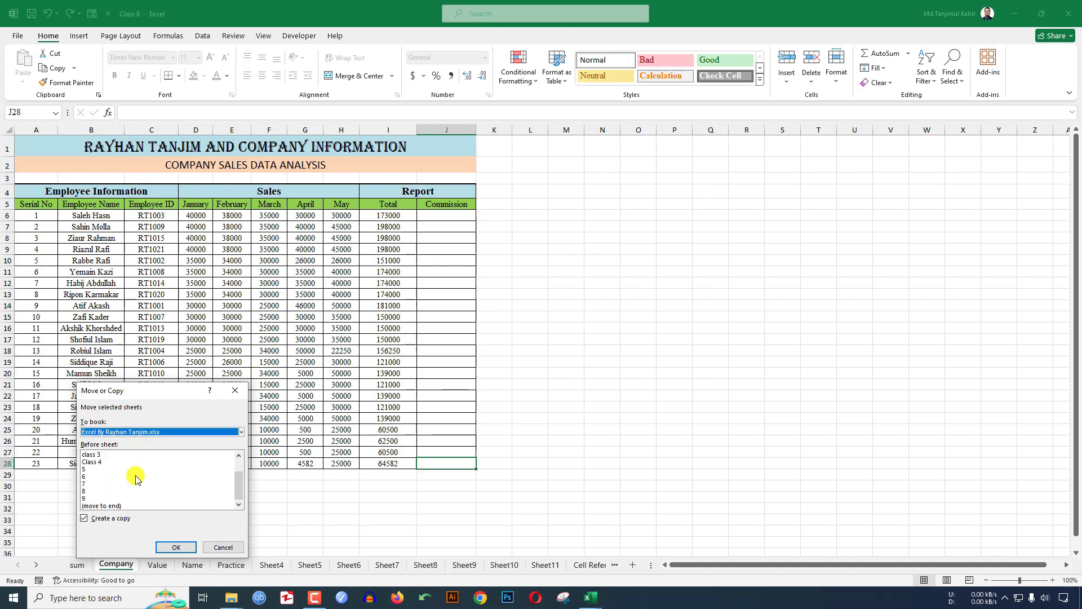
{"action": "left_click", "coordinate": [103, 505]}
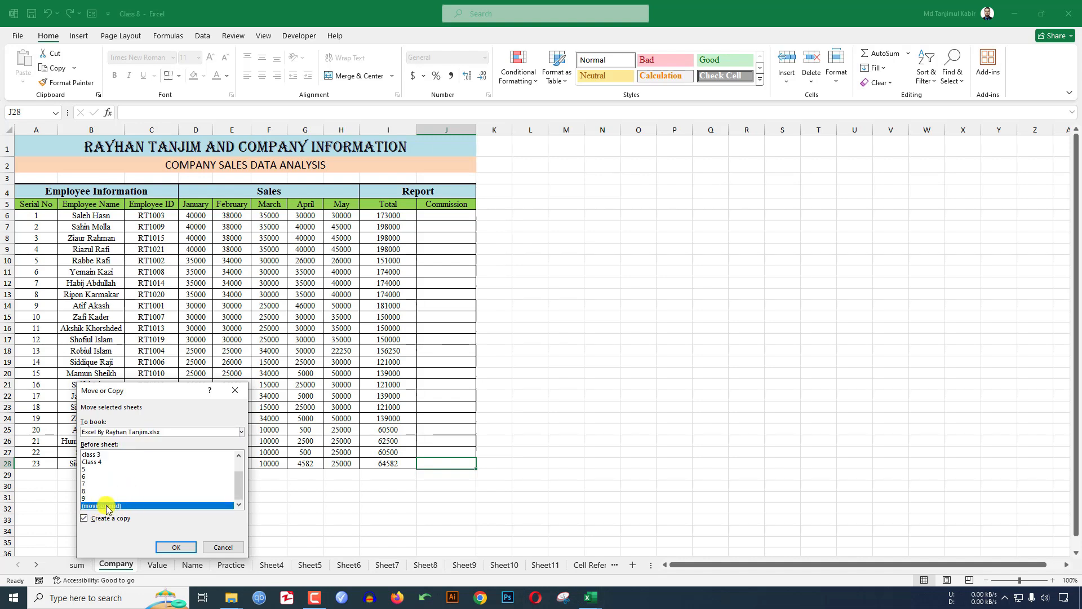
{"action": "left_click", "coordinate": [176, 547]}
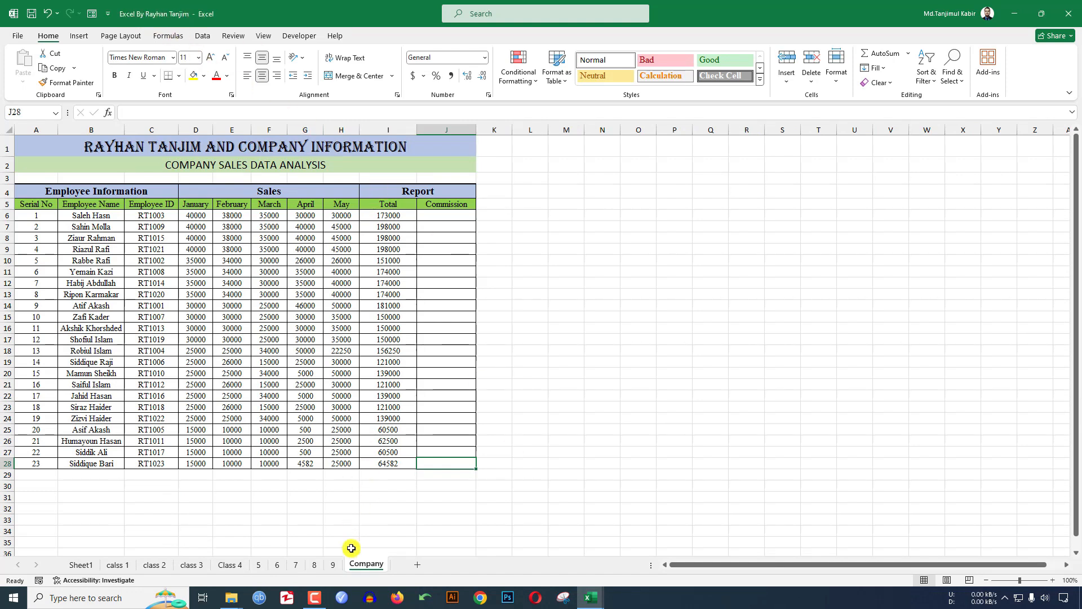
- Delete the copied Company sheet from the Excel By Rayhan Tanjim workbook
{"action": "left_click", "coordinate": [333, 565]}
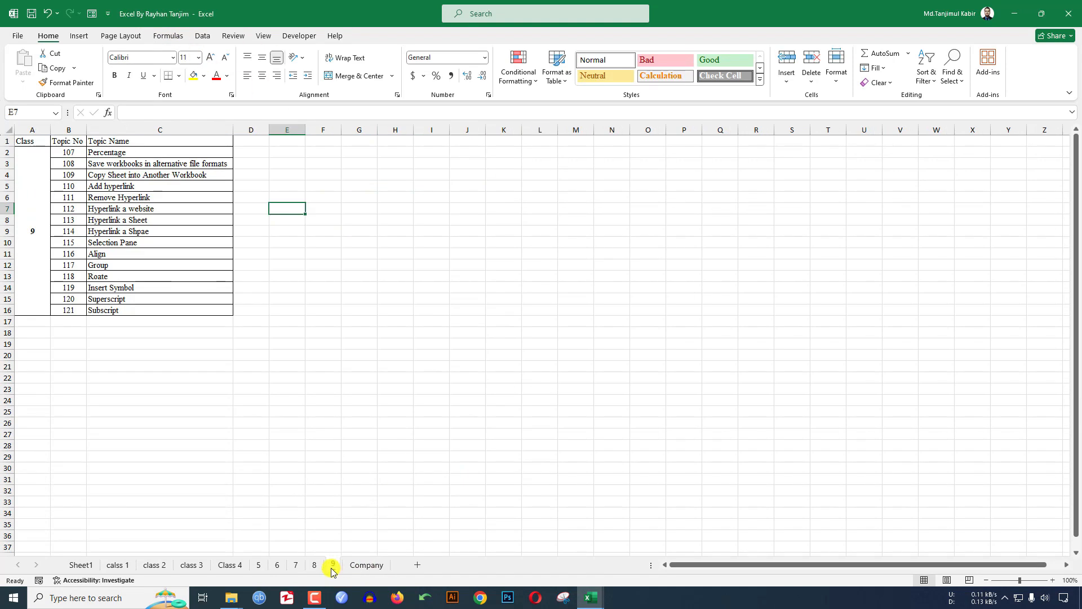
{"action": "left_click", "coordinate": [364, 565]}
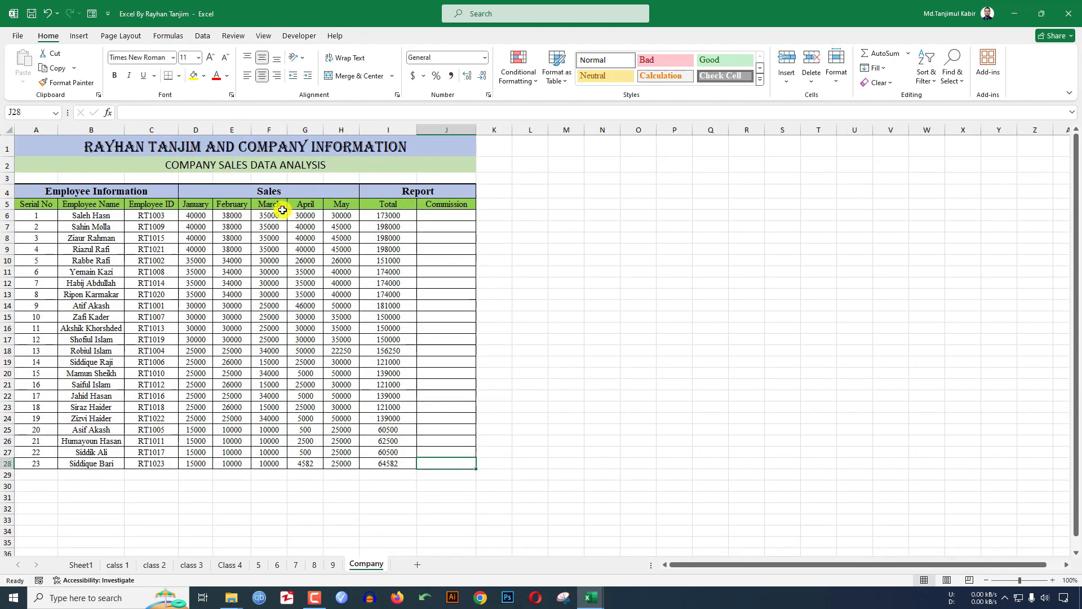
{"action": "left_click", "coordinate": [586, 596]}
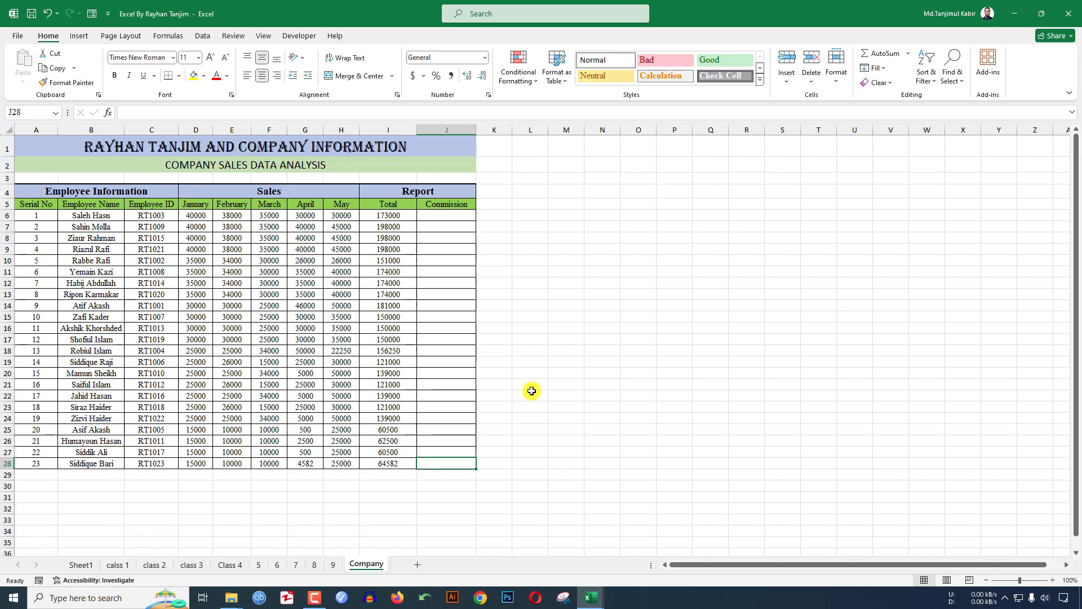
{"action": "right_click", "coordinate": [364, 563]}
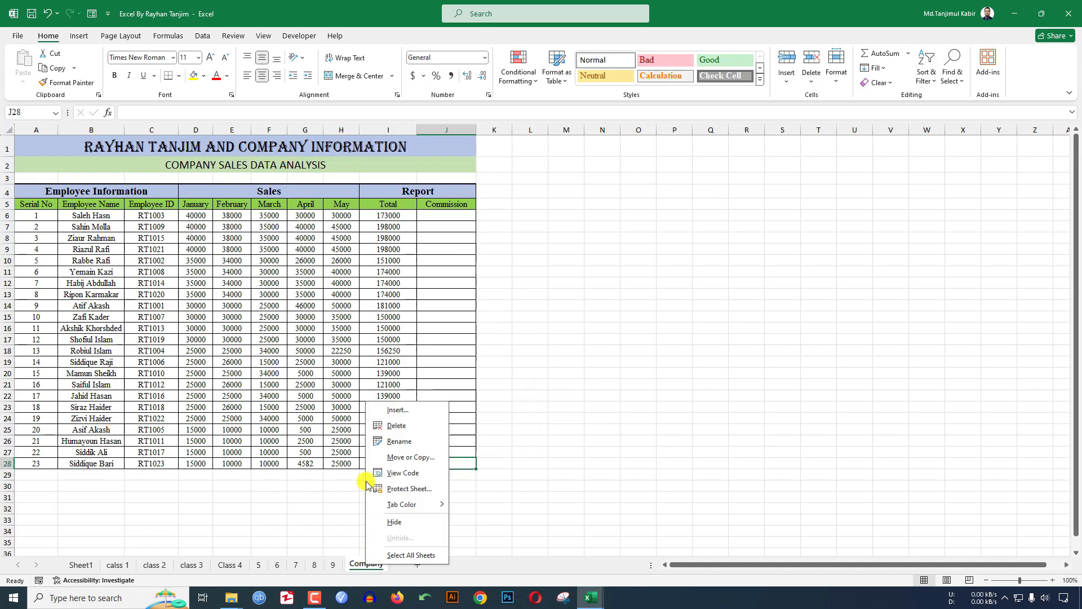
{"action": "left_click", "coordinate": [387, 426]}
{"action": "left_click", "coordinate": [519, 332]}
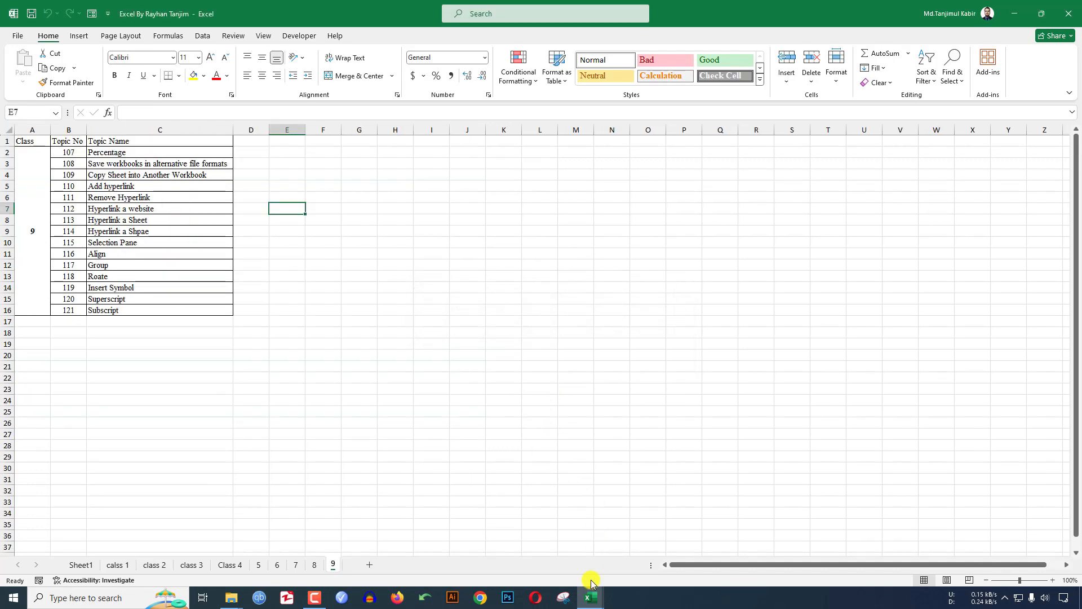
- Return to Class 8 and activate its Company sheet from the sheet list
{"action": "mouse_move", "coordinate": [598, 591]}
{"action": "left_click", "coordinate": [648, 540]}
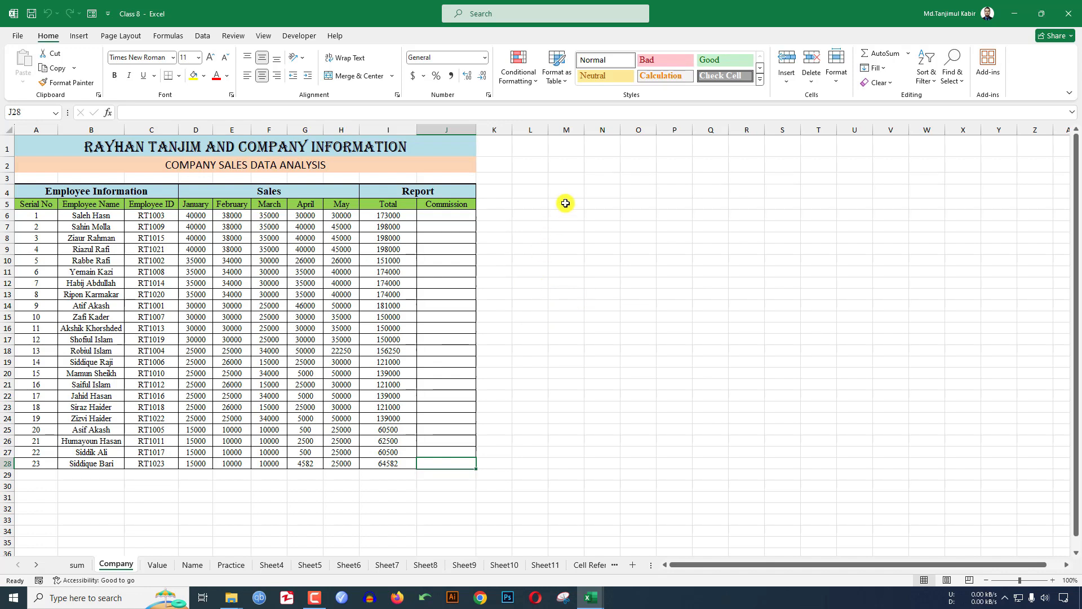
{"action": "left_click", "coordinate": [36, 566]}
{"action": "left_click", "coordinate": [37, 565]}
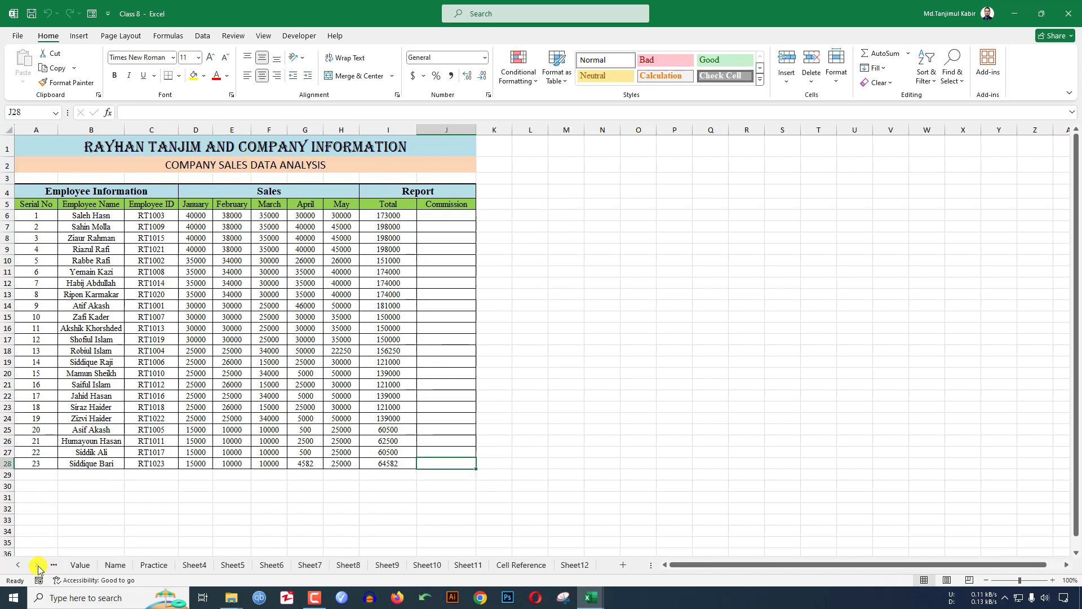
{"action": "left_click", "coordinate": [17, 566]}
{"action": "left_click", "coordinate": [17, 565]}
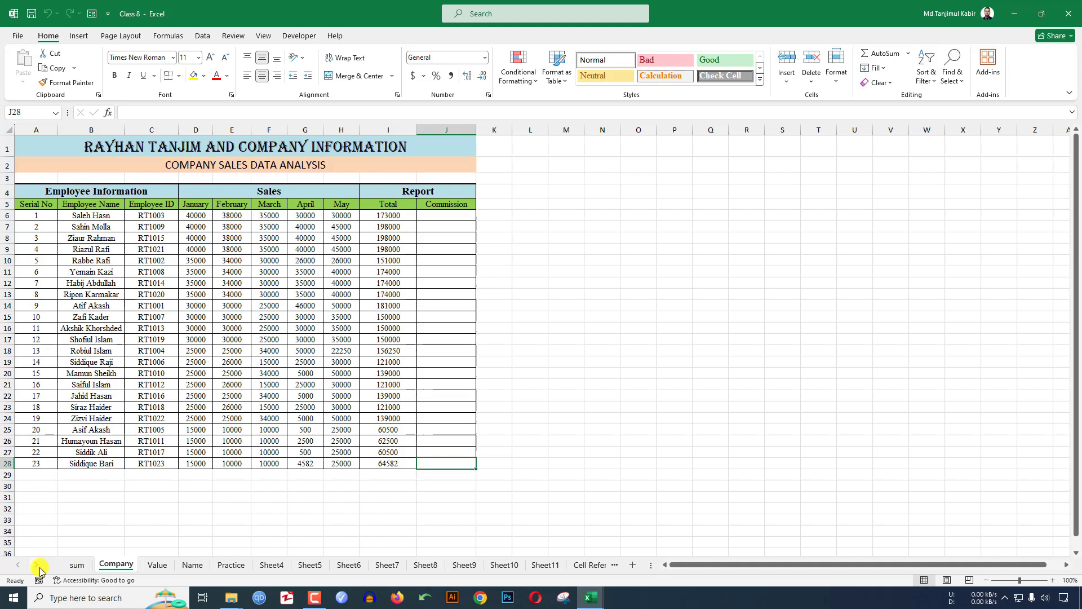
{"action": "right_click", "coordinate": [36, 566]}
{"action": "left_click", "coordinate": [91, 569]}
- Create a copy of the sum sheet with Move or Copy
{"action": "right_click", "coordinate": [76, 565]}
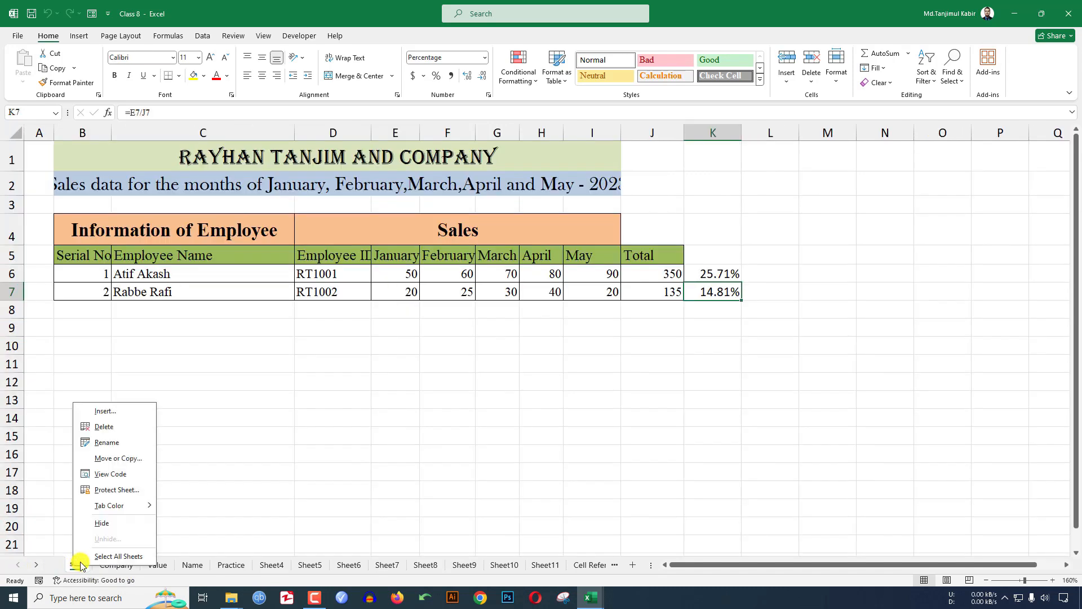
{"action": "left_click", "coordinate": [107, 459]}
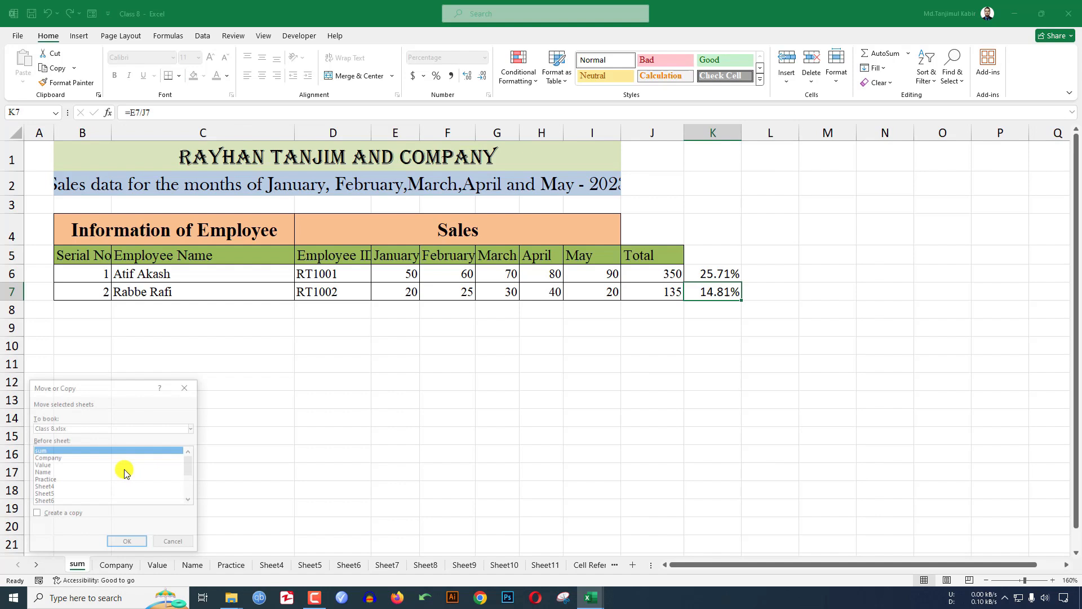
{"action": "left_click", "coordinate": [68, 511]}
{"action": "left_click", "coordinate": [125, 542]}
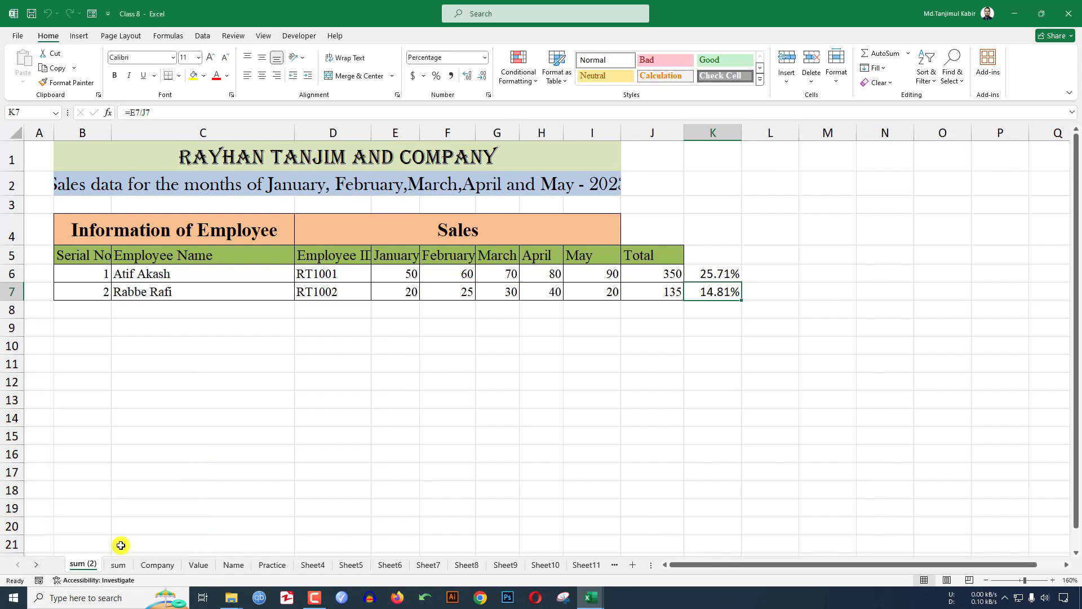
- Rename the sum (2) copy to Home Page
{"action": "right_click", "coordinate": [80, 566]}
{"action": "left_click", "coordinate": [114, 443]}
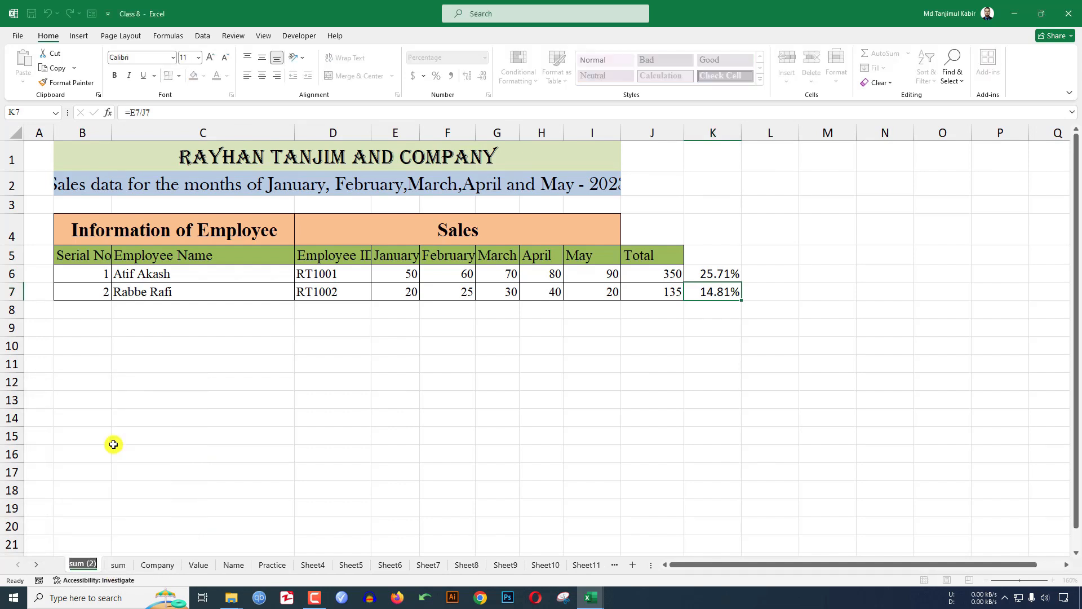
{"action": "type", "text": "Home Page"}
{"action": "key", "text": "Return"}
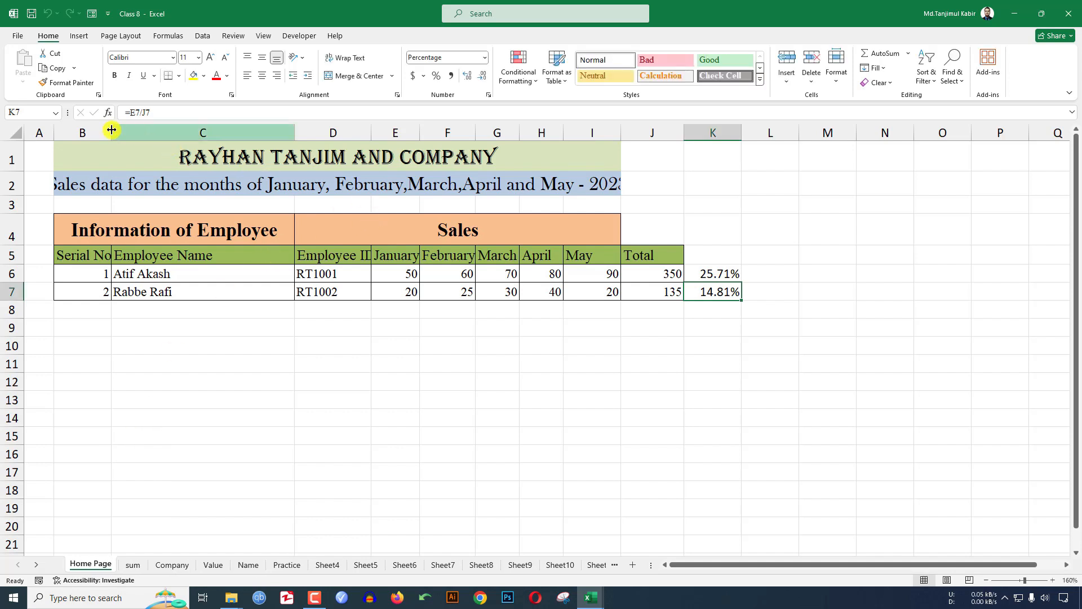
- Delete columns B through K to clear the Home Page table
{"action": "left_click_drag", "start_coordinate": [107, 132], "coordinate": [704, 133]}
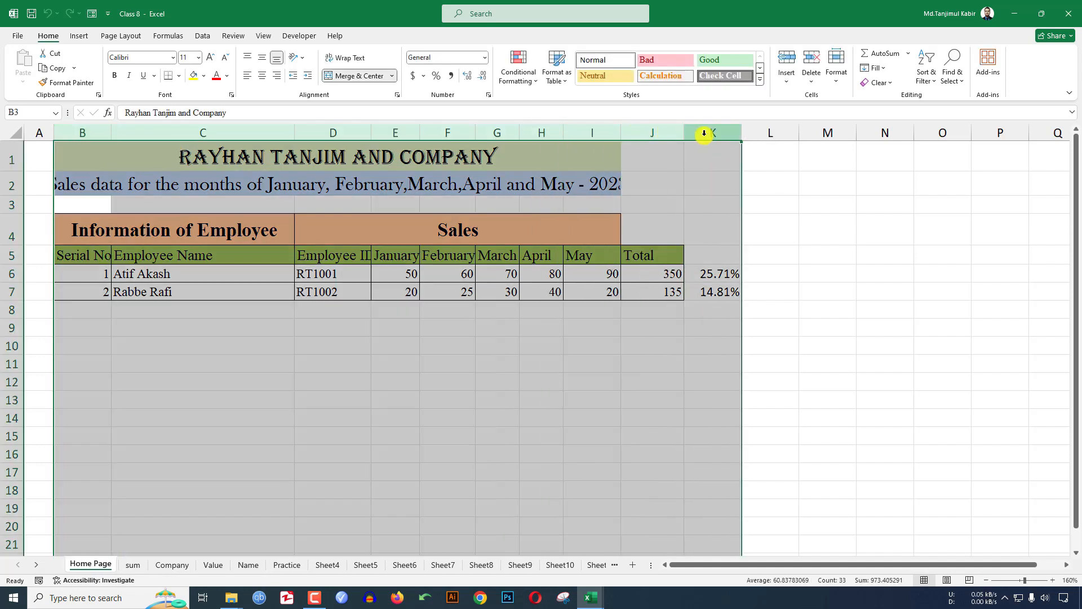
{"action": "right_click", "coordinate": [704, 133]}
{"action": "left_click", "coordinate": [749, 265]}
{"action": "left_click", "coordinate": [316, 341]}
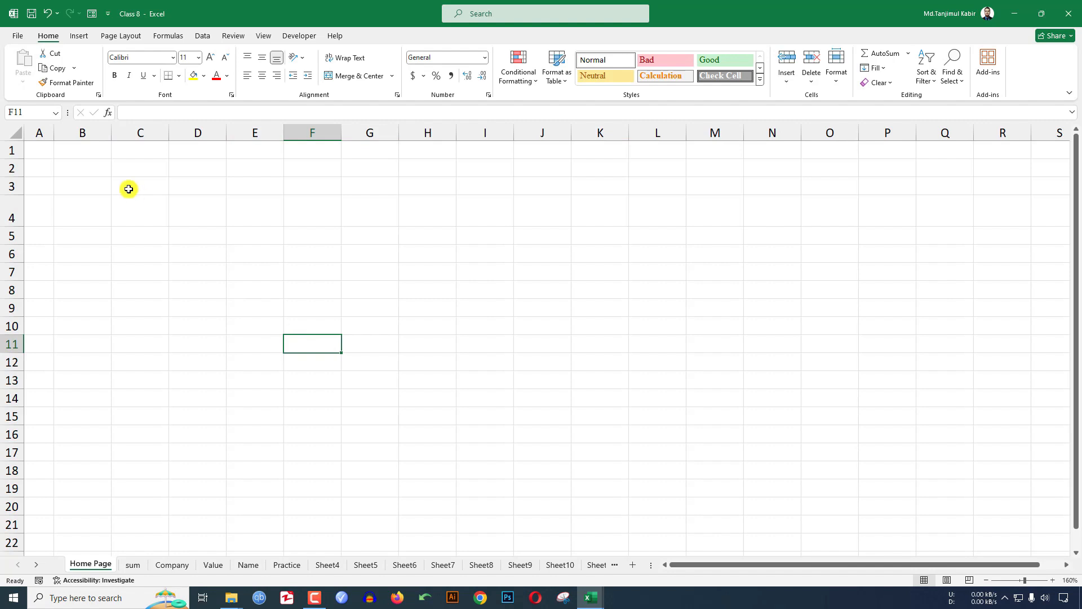
- Enter Sum, Company, Value, Name and Cell Referecne down B3:B7
{"action": "left_click", "coordinate": [96, 184]}
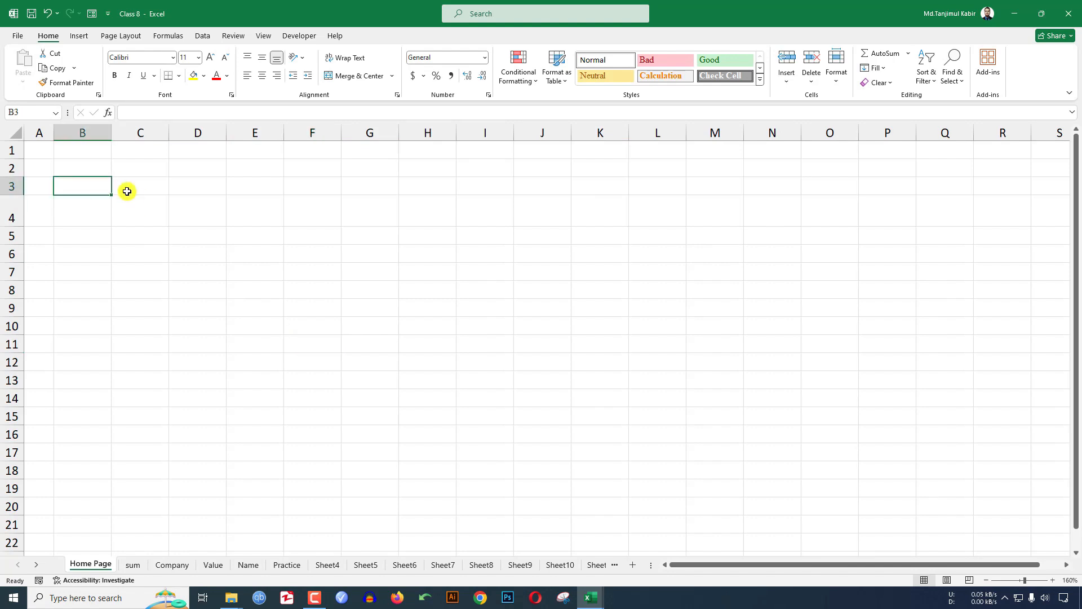
{"action": "type", "text": "Sum"}
{"action": "key", "text": "Return"}
{"action": "type", "text": "Co"}
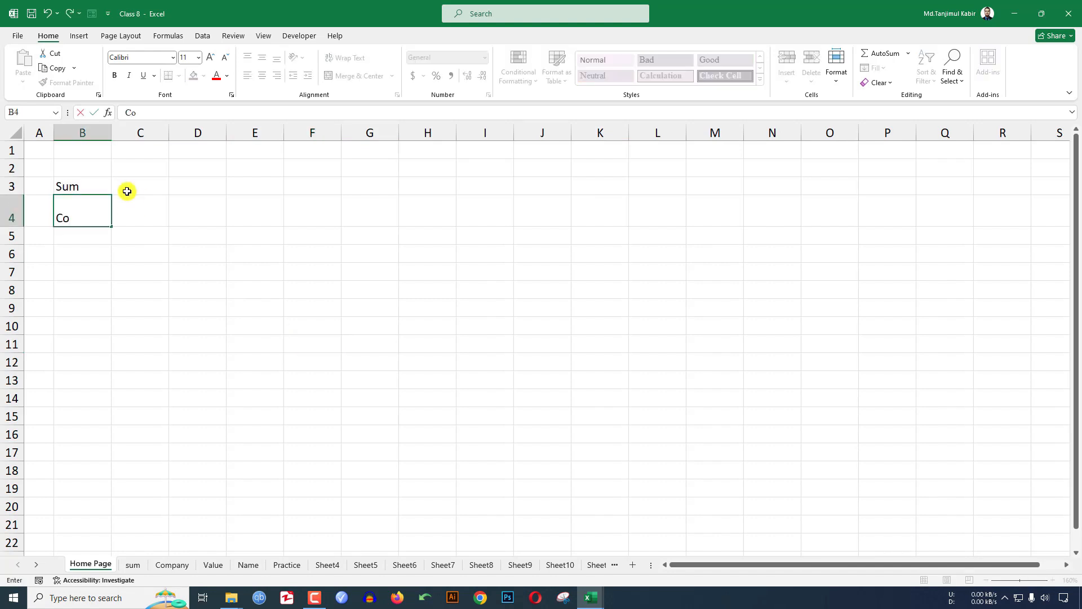
{"action": "type", "text": "mpany"}
{"action": "key", "text": "Return"}
{"action": "type", "text": "Valu"}
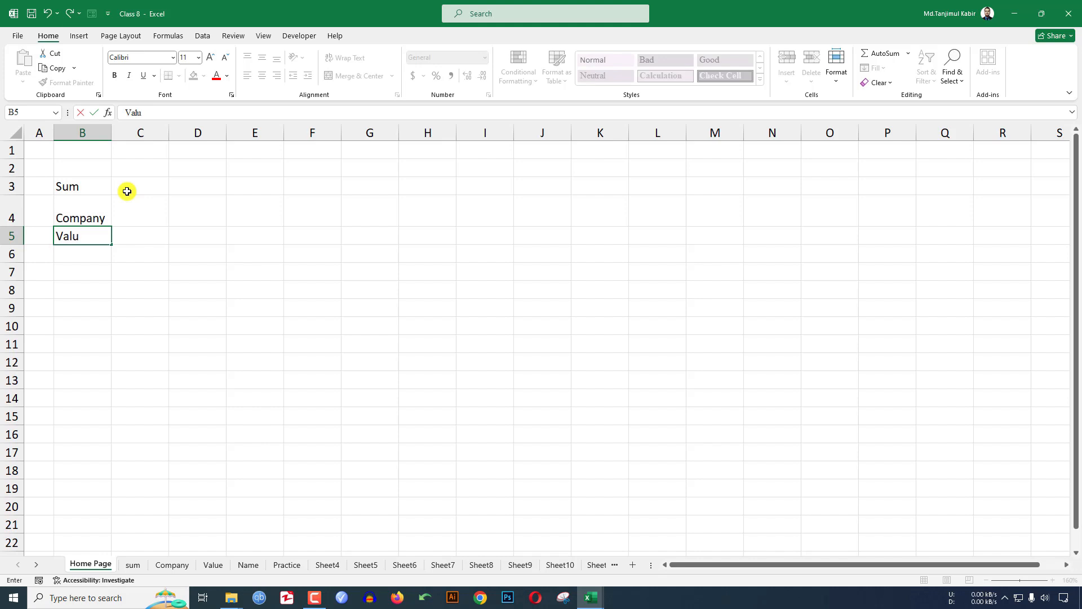
{"action": "type", "text": "e"}
{"action": "key", "text": "Return"}
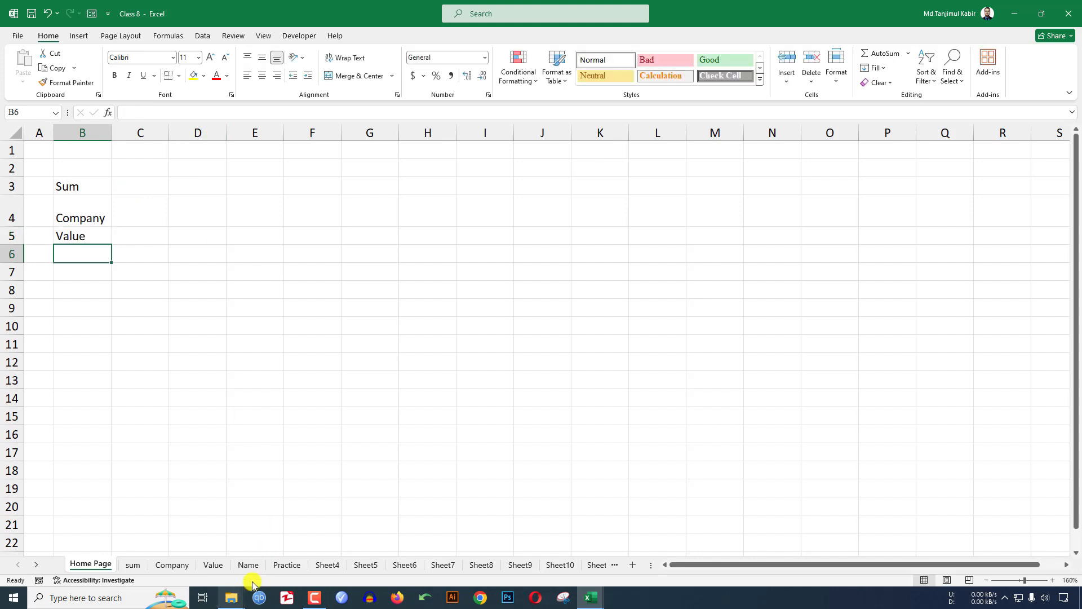
{"action": "type", "text": "Name"}
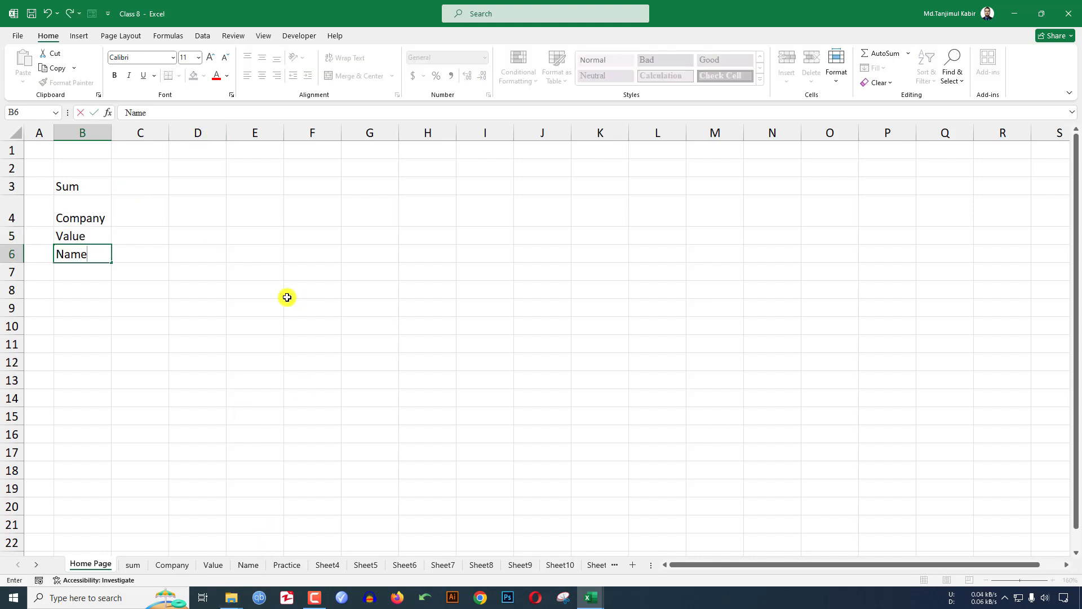
{"action": "key", "text": "Return"}
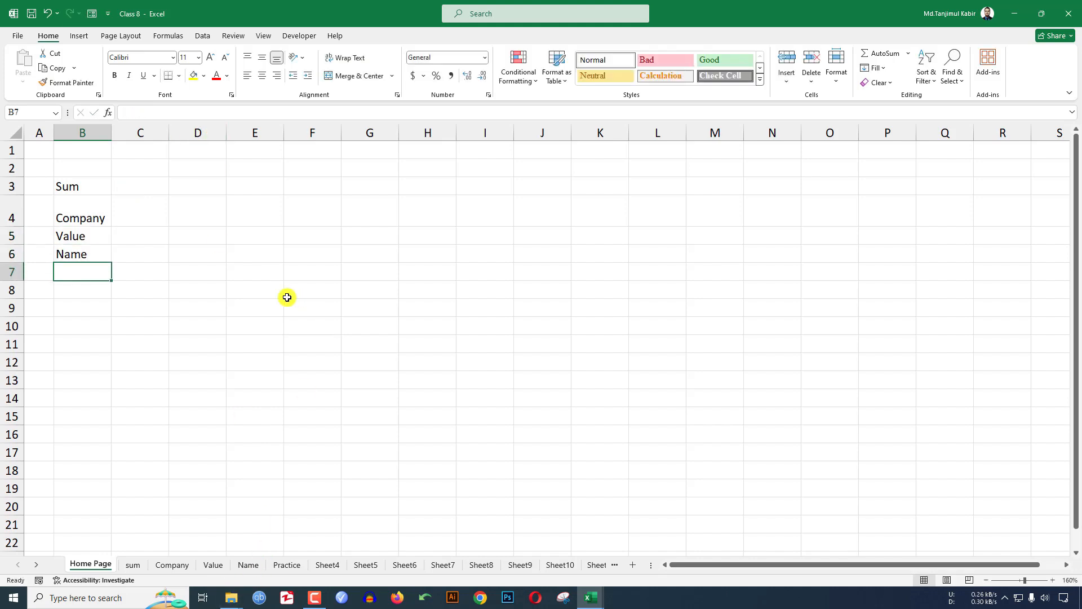
{"action": "left_click", "coordinate": [36, 564]}
{"action": "left_click", "coordinate": [36, 565]}
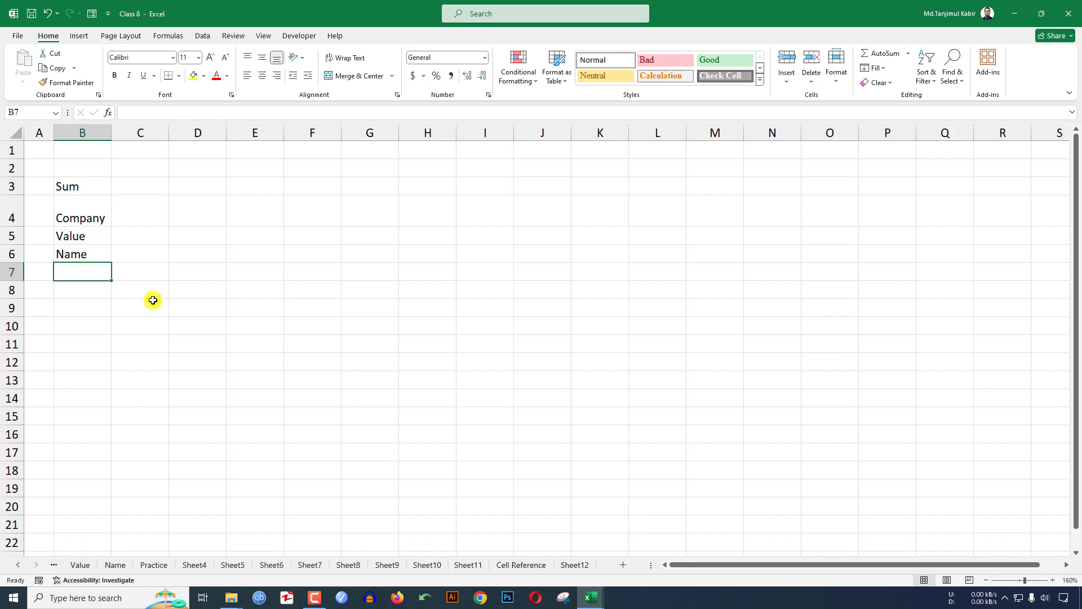
{"action": "type", "text": "Cell Ref"}
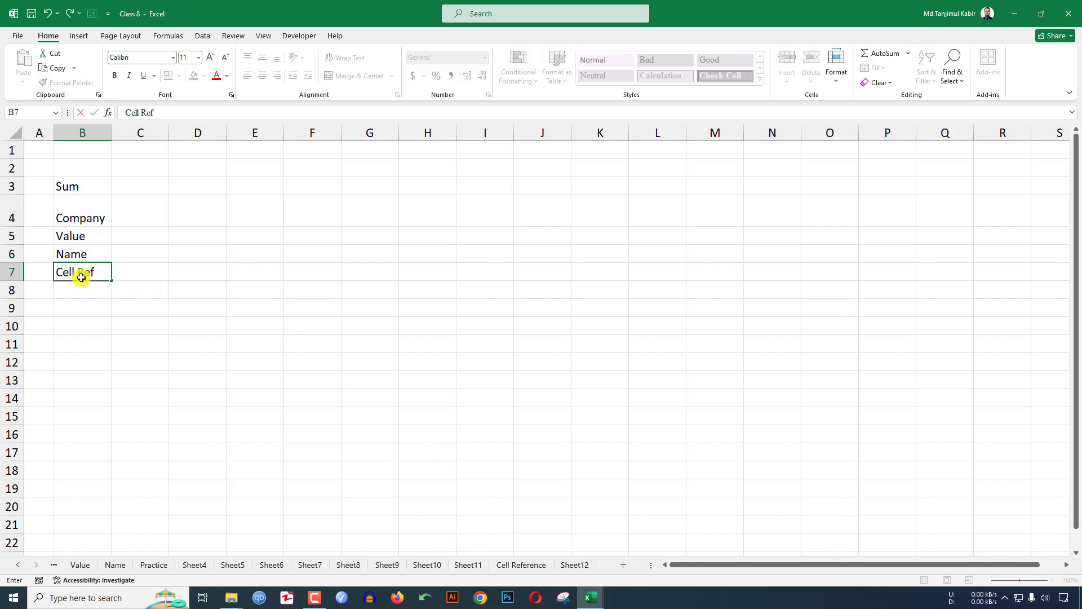
{"action": "type", "text": "erecne"}
{"action": "key", "text": "Return"}
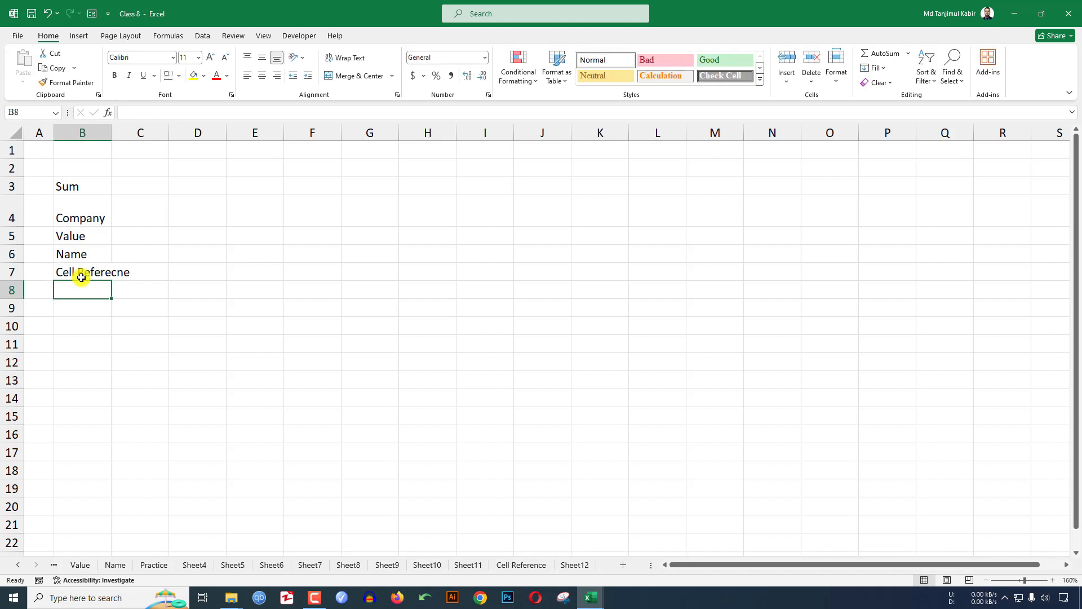
- Autofit column B to fit Cell Referecne and select B7
{"action": "left_click", "coordinate": [19, 565]}
{"action": "left_click", "coordinate": [18, 566]}
{"action": "left_click", "coordinate": [19, 565]}
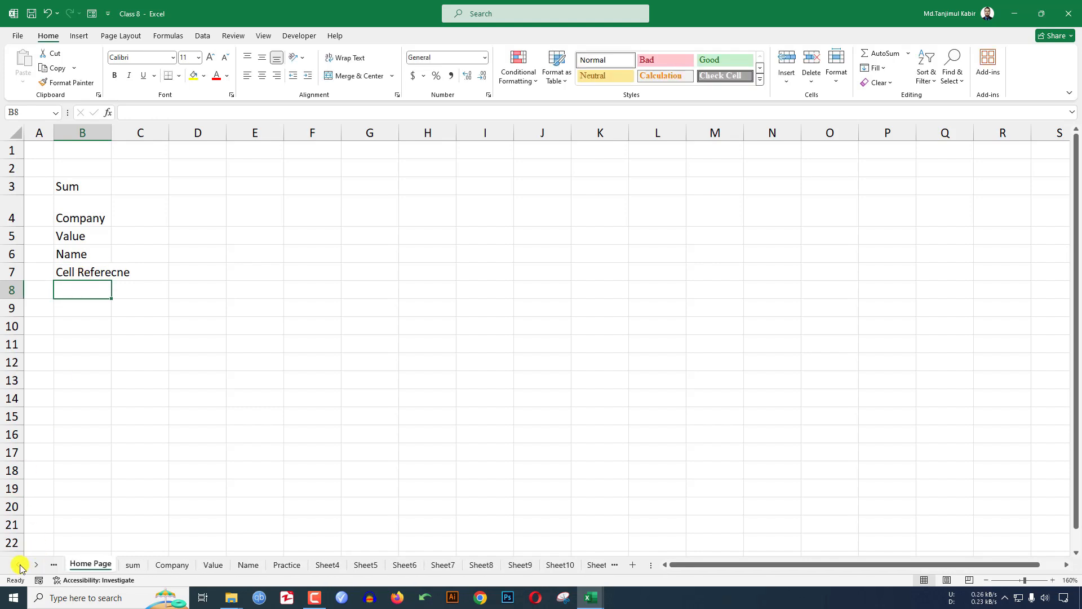
{"action": "left_click", "coordinate": [180, 222]}
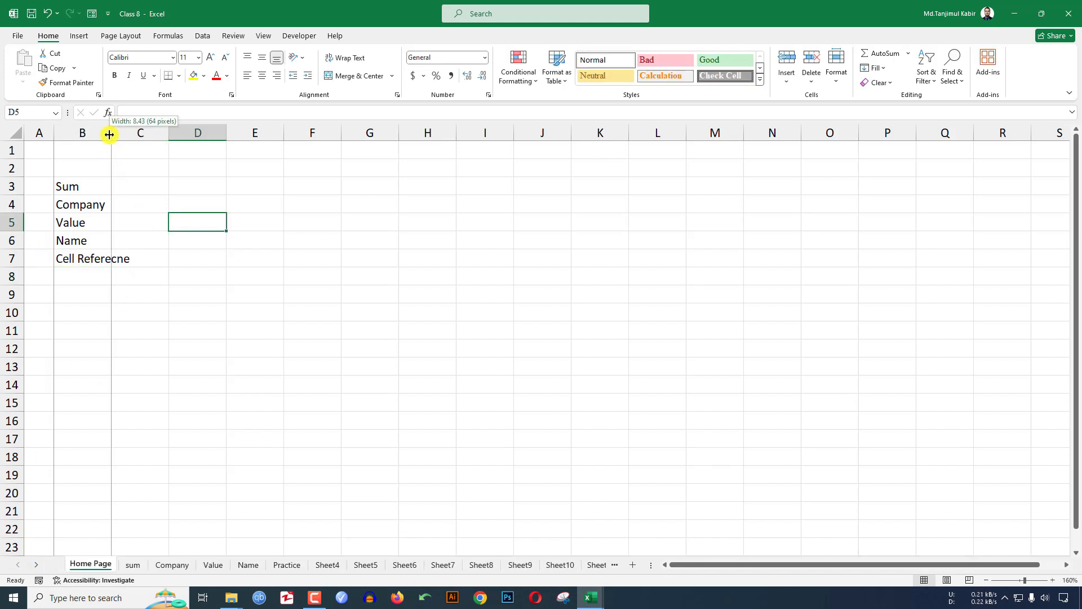
{"action": "double_click", "coordinate": [111, 133]}
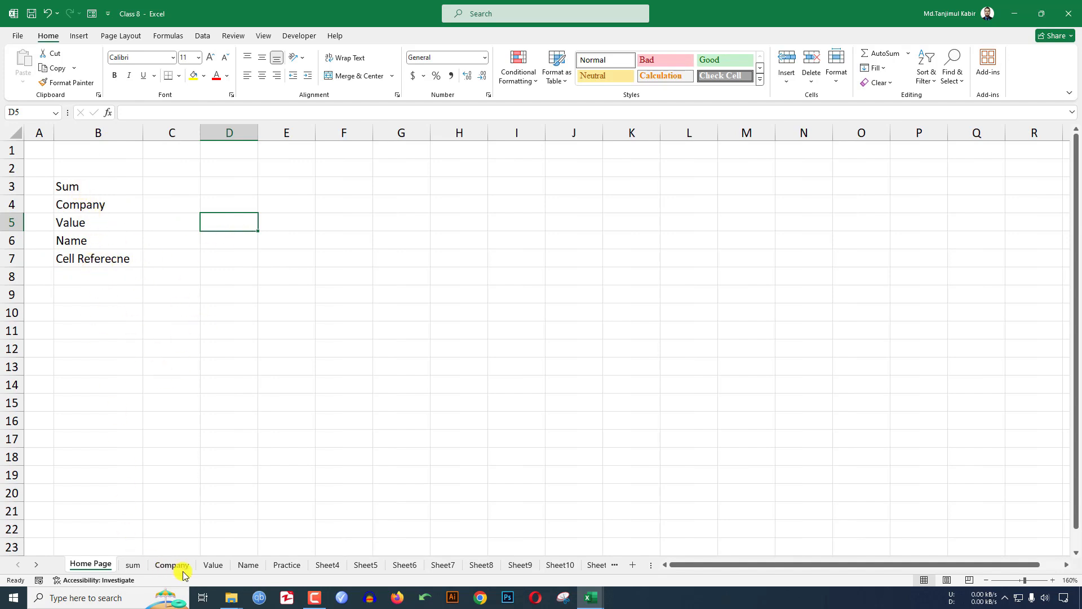
{"action": "left_click", "coordinate": [79, 259]}
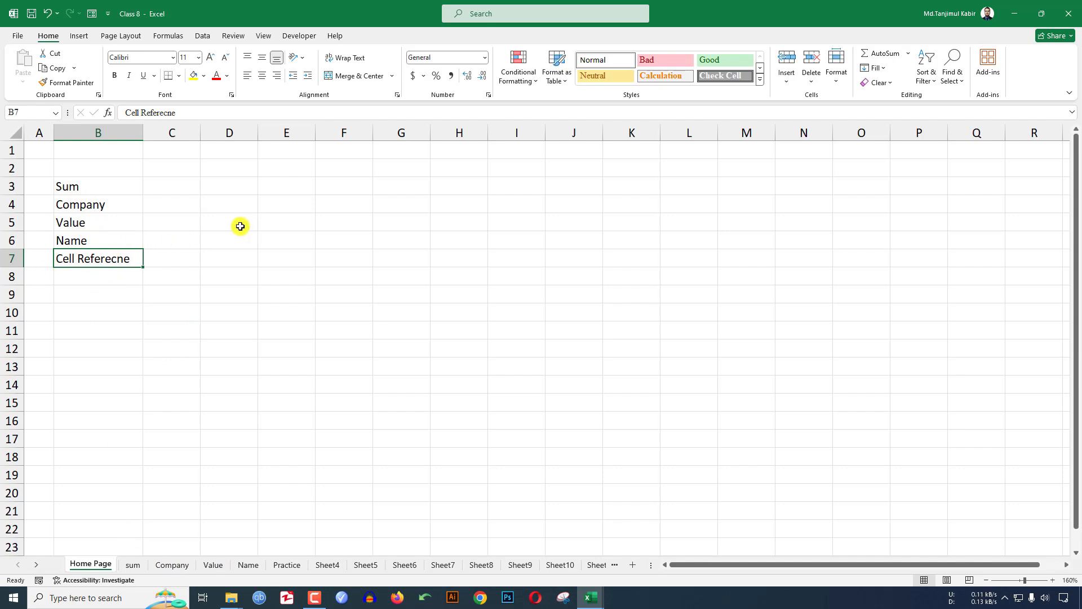
- Hyperlink B7 to the 'Cell Reference' sheet using Insert > Link, Place in This Document
{"action": "right_click", "coordinate": [92, 259]}
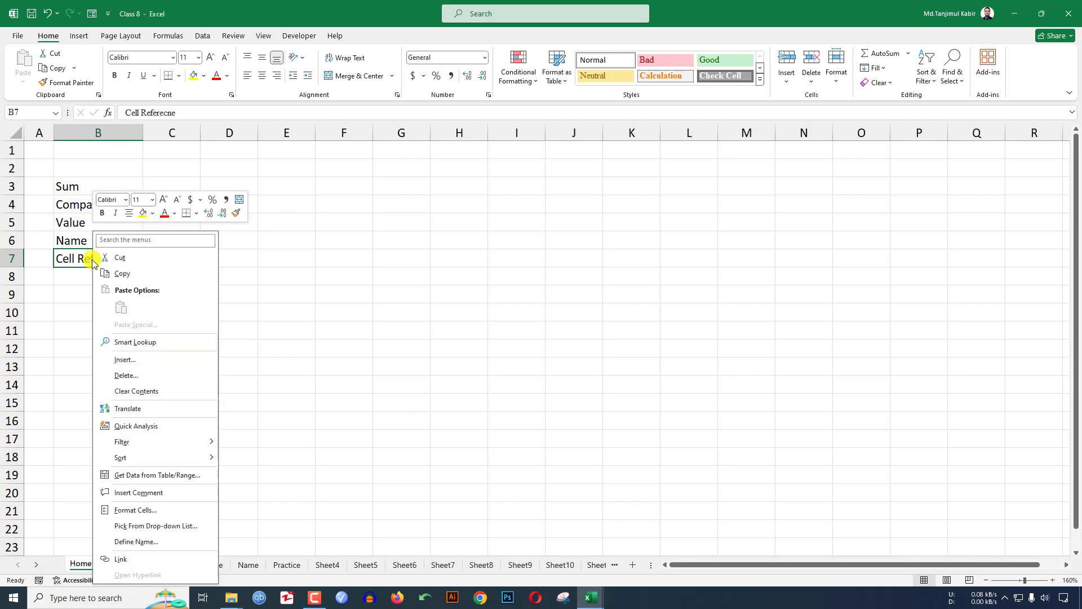
{"action": "left_click", "coordinate": [119, 564]}
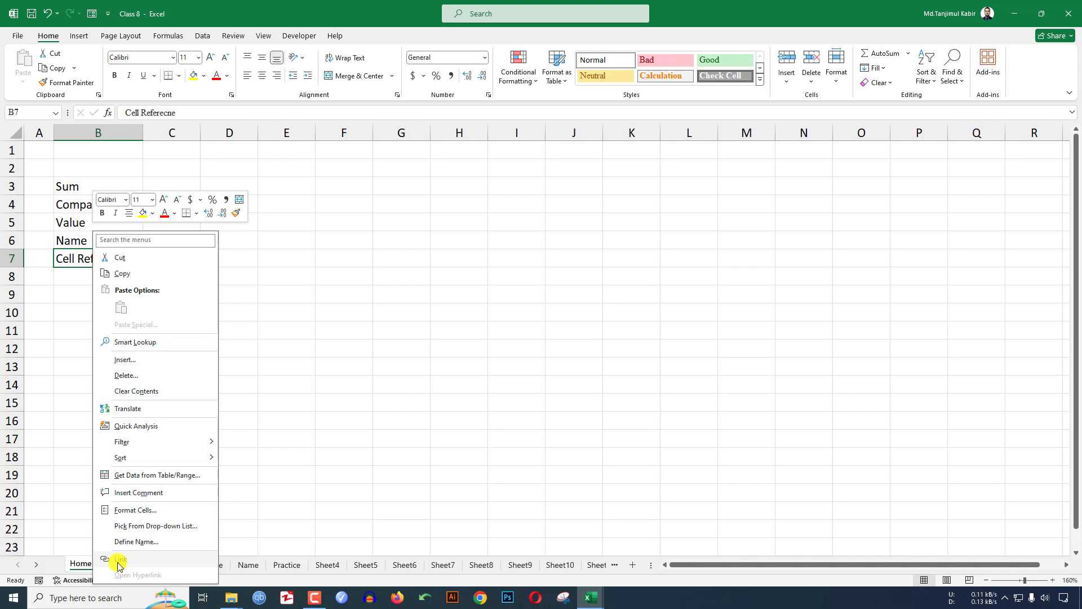
{"action": "left_click", "coordinate": [420, 321]}
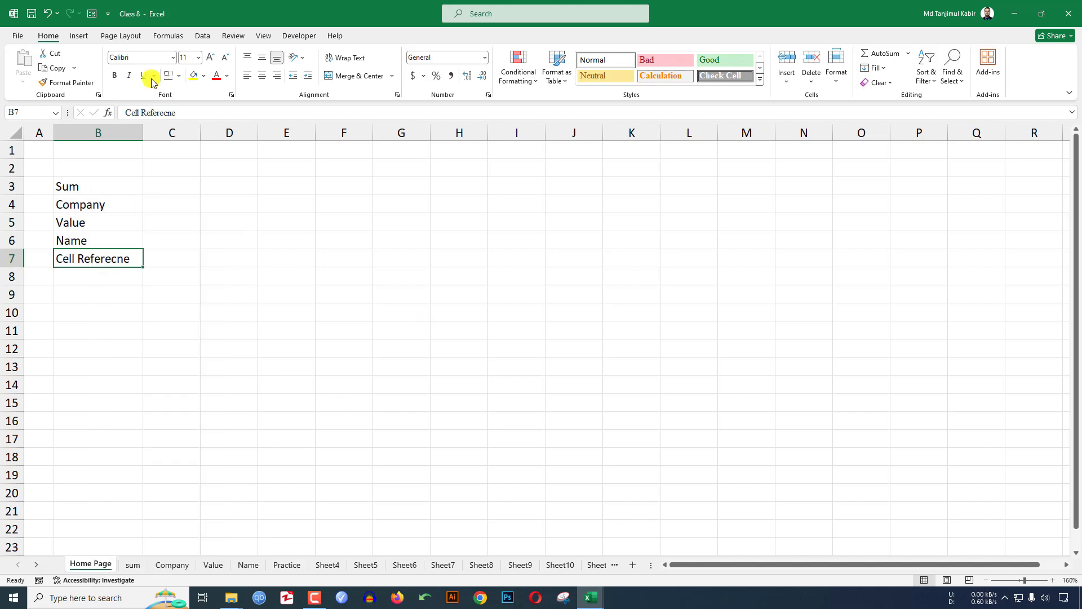
{"action": "left_click", "coordinate": [81, 36]}
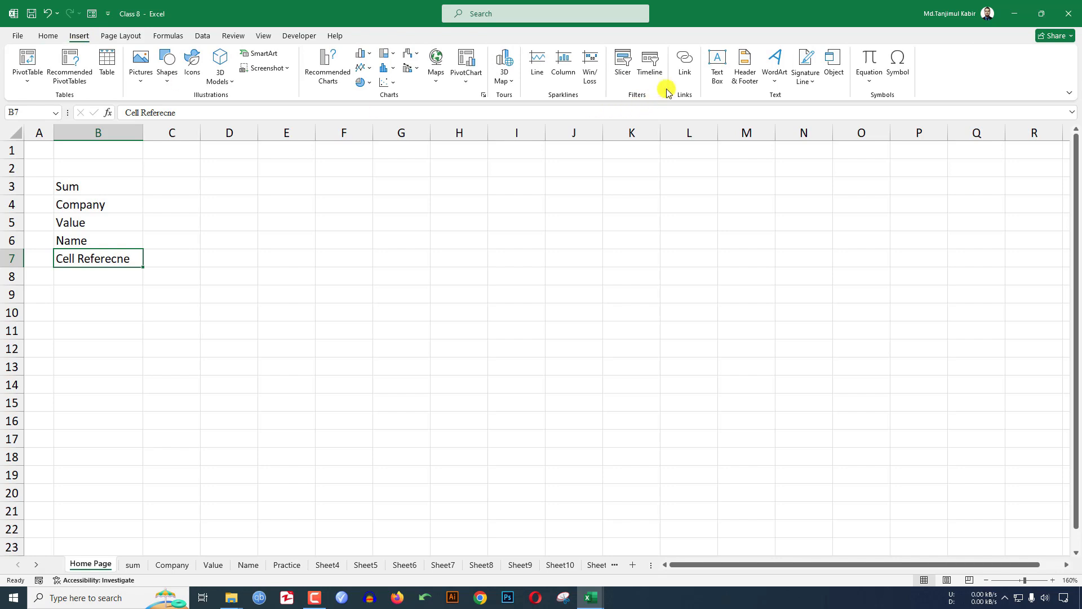
{"action": "left_click", "coordinate": [685, 65]}
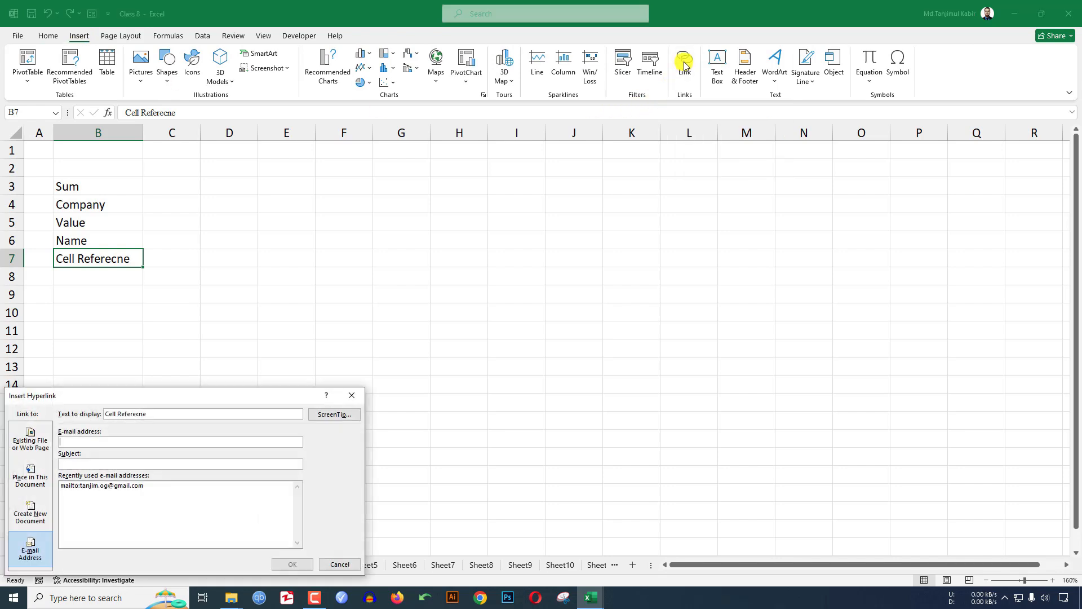
{"action": "left_click_drag", "start_coordinate": [238, 394], "coordinate": [506, 182]}
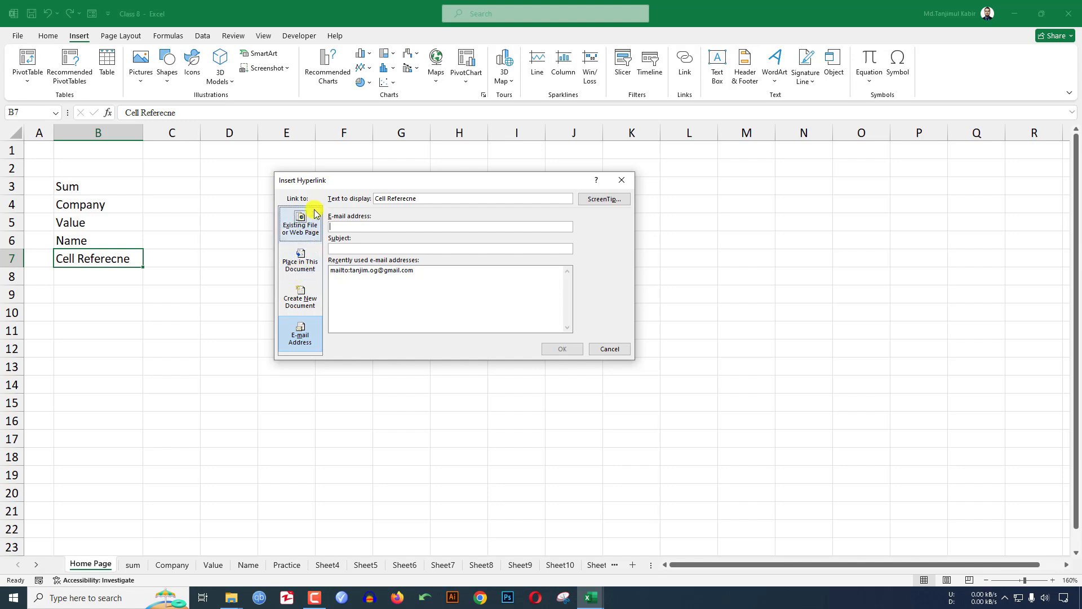
{"action": "left_click", "coordinate": [309, 264]}
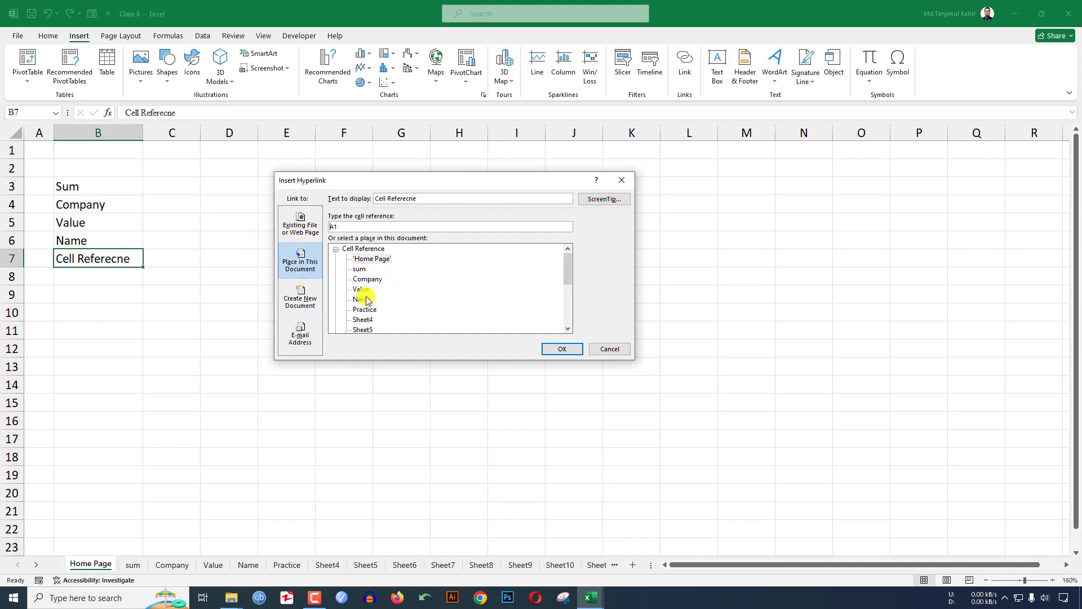
{"action": "scroll", "coordinate": [392, 284], "scroll_direction": "down", "scroll_amount": 4}
{"action": "left_click", "coordinate": [383, 301]}
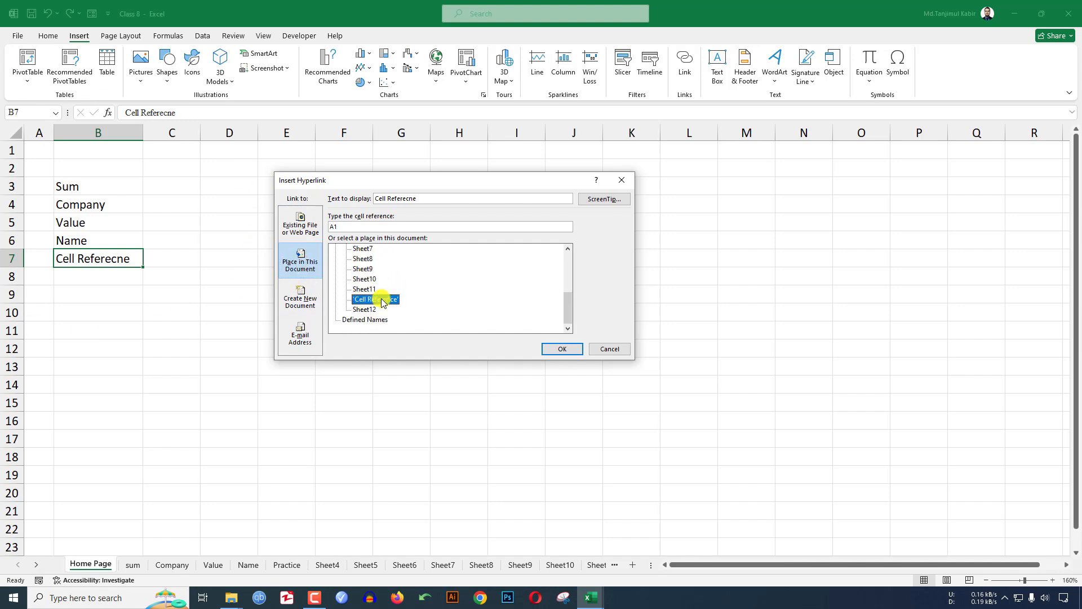
{"action": "left_click", "coordinate": [561, 349]}
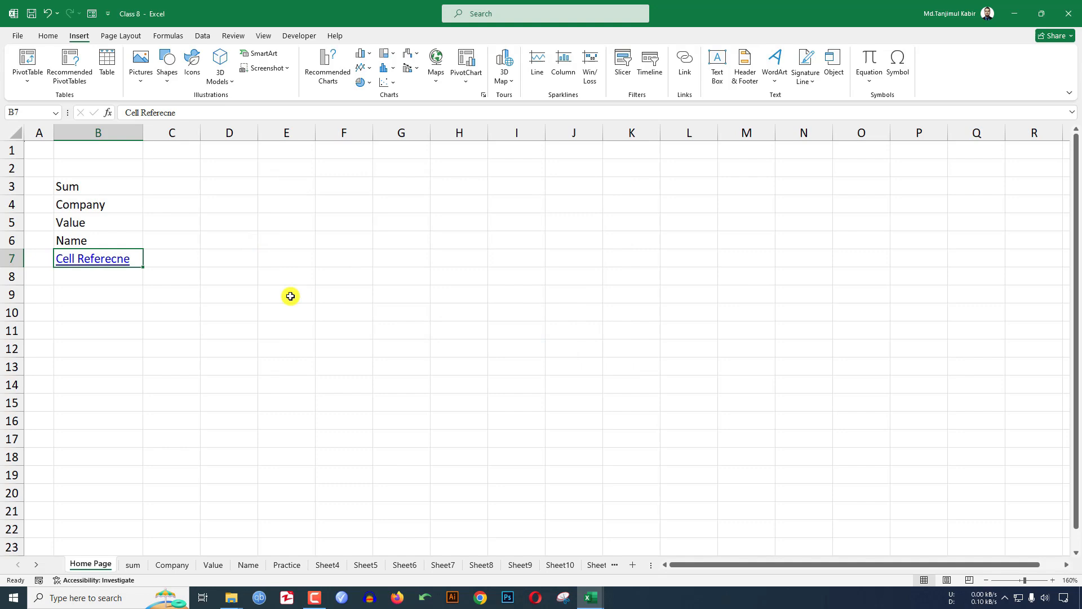
{"action": "left_click", "coordinate": [242, 286]}
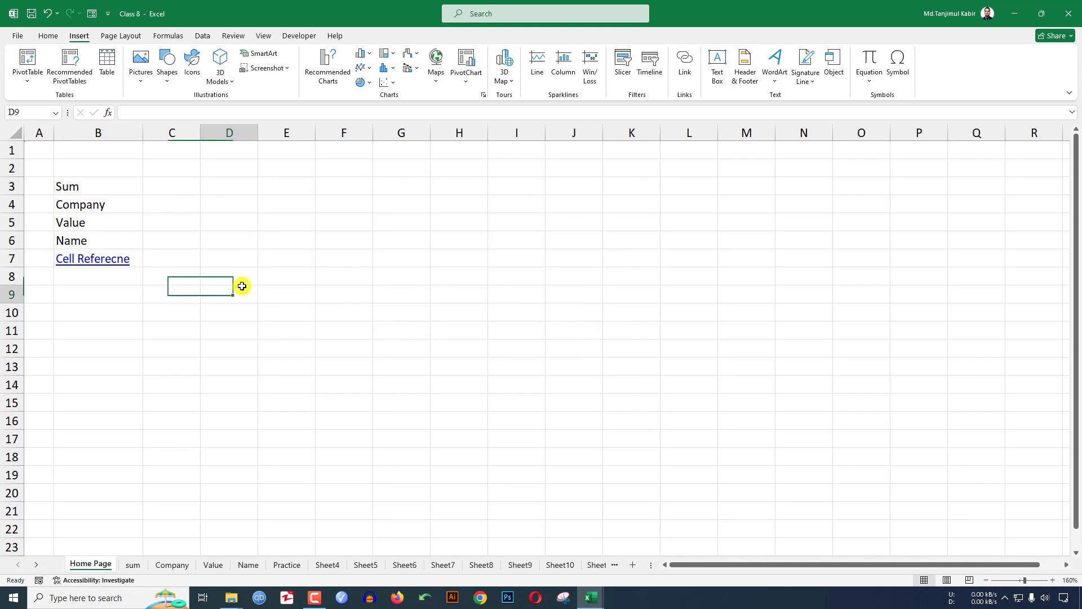
{"action": "left_click", "coordinate": [102, 266]}
- Follow the B7 link to the Cell Reference sheet
{"action": "left_click", "coordinate": [102, 266]}
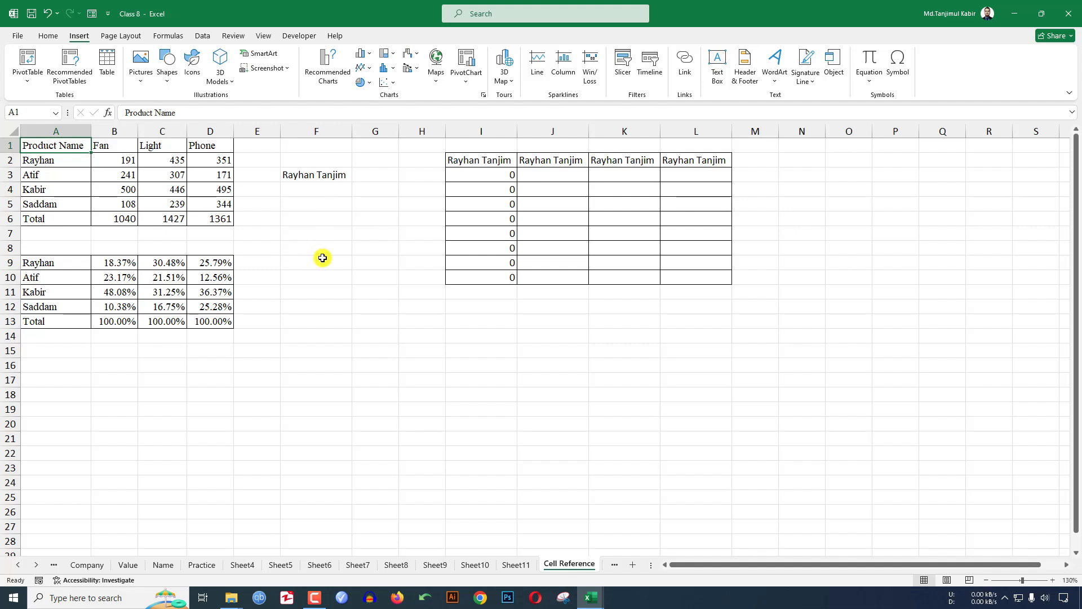
{"action": "left_click", "coordinate": [18, 565]}
{"action": "left_click", "coordinate": [19, 565]}
{"action": "left_click", "coordinate": [36, 565]}
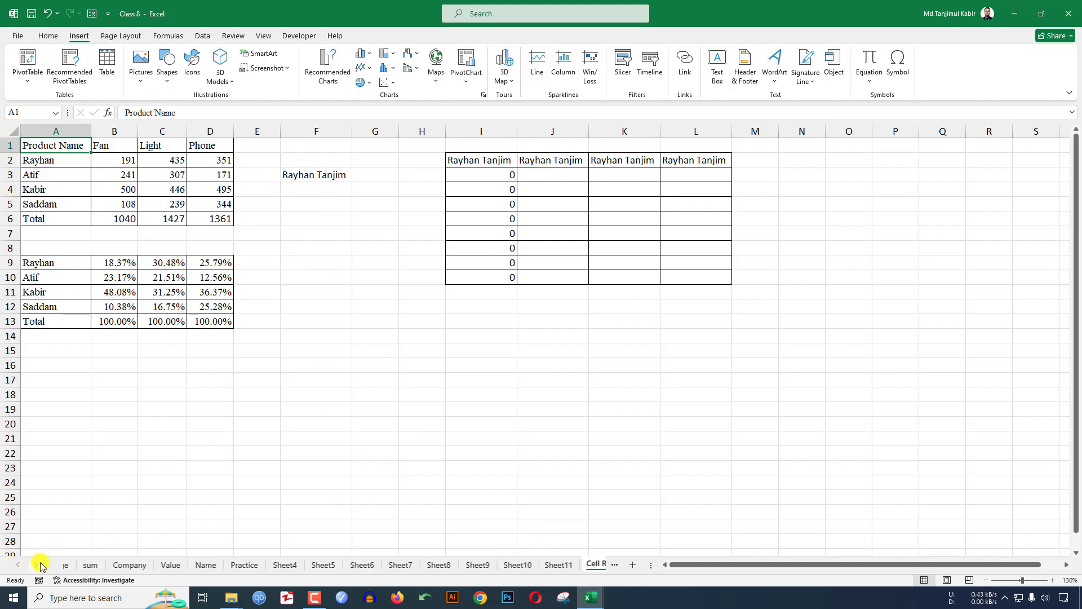
{"action": "left_click", "coordinate": [37, 565]}
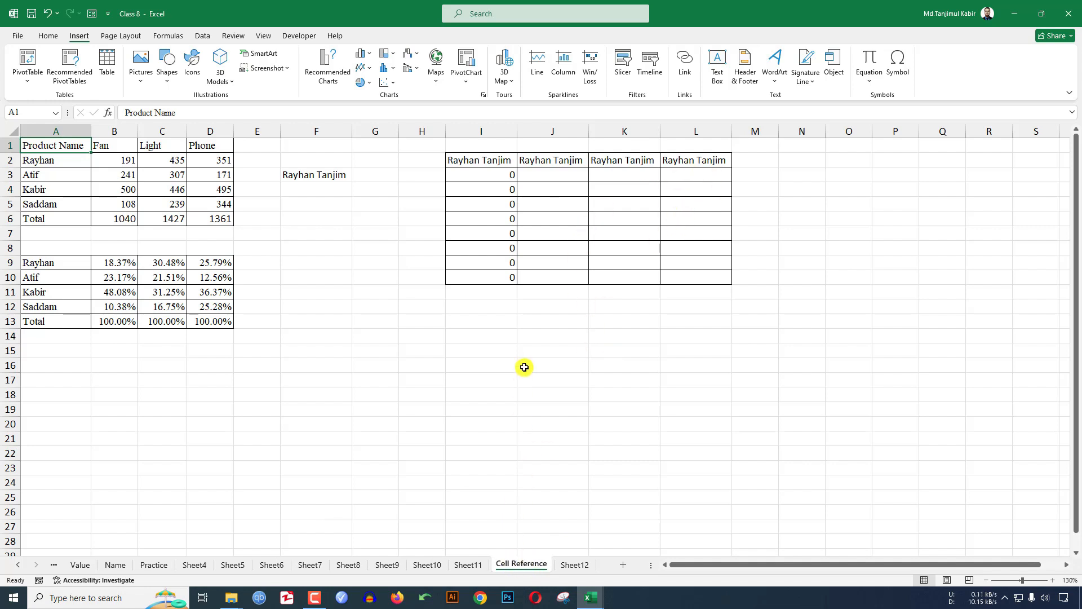
- Draw a Left Arrow block shape near columns N–P
{"action": "left_click", "coordinate": [168, 70]}
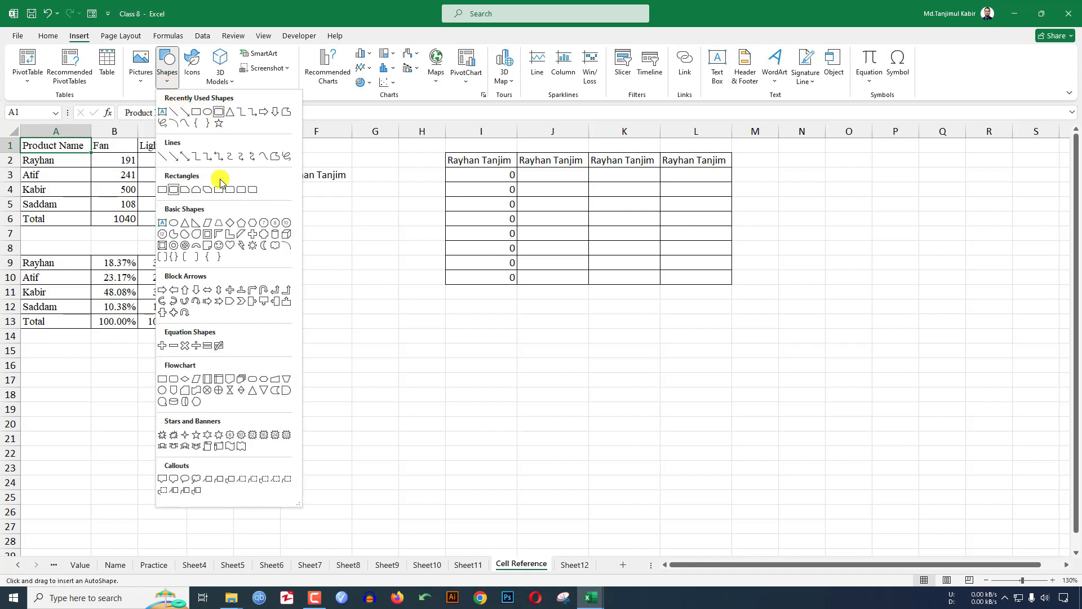
{"action": "left_click", "coordinate": [177, 292]}
{"action": "left_click_drag", "start_coordinate": [803, 168], "coordinate": [924, 221]}
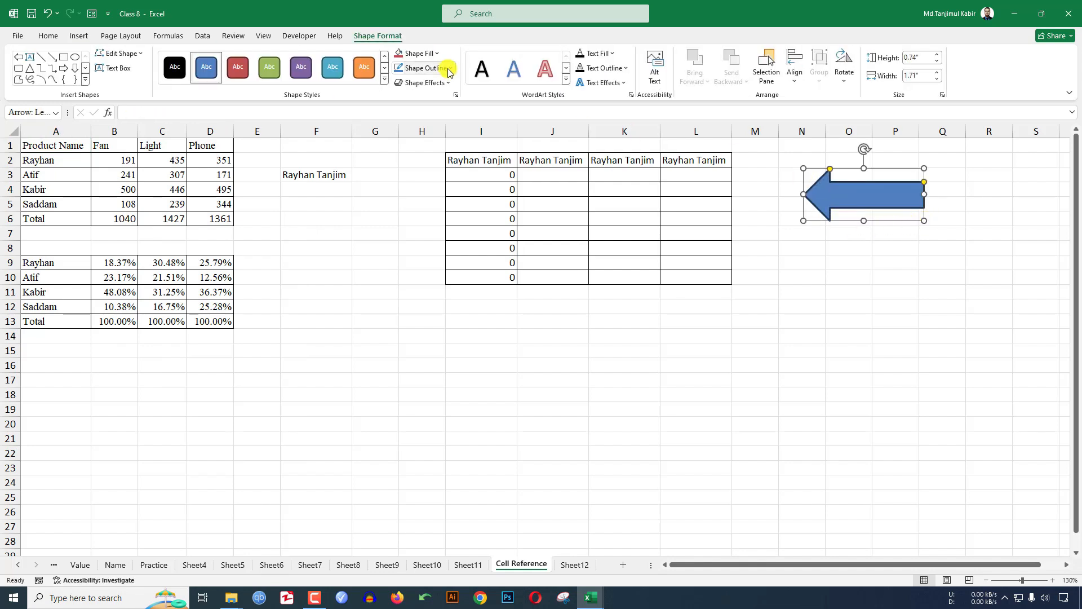
- Give the arrow no outline, an orange fill and an outer centred shadow
{"action": "left_click", "coordinate": [449, 72]}
{"action": "left_click", "coordinate": [427, 210]}
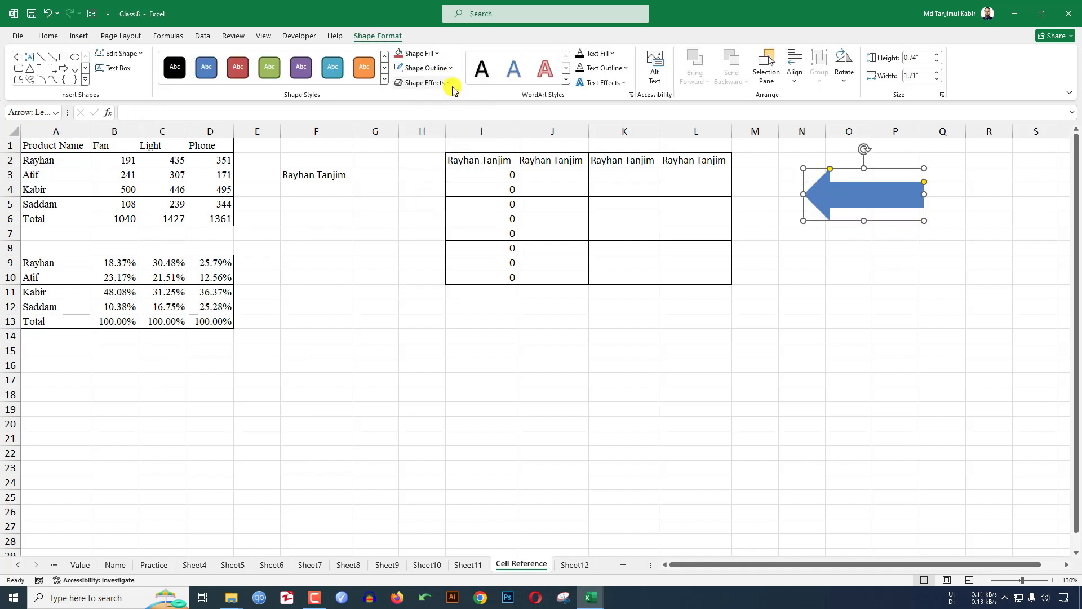
{"action": "left_click", "coordinate": [434, 53]}
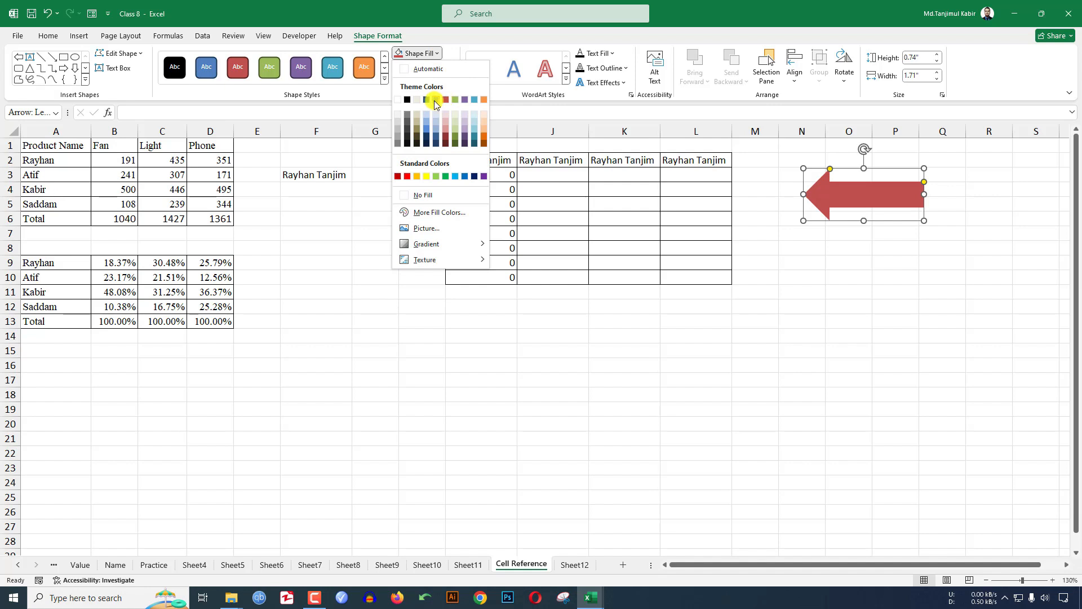
{"action": "left_click", "coordinate": [483, 136]}
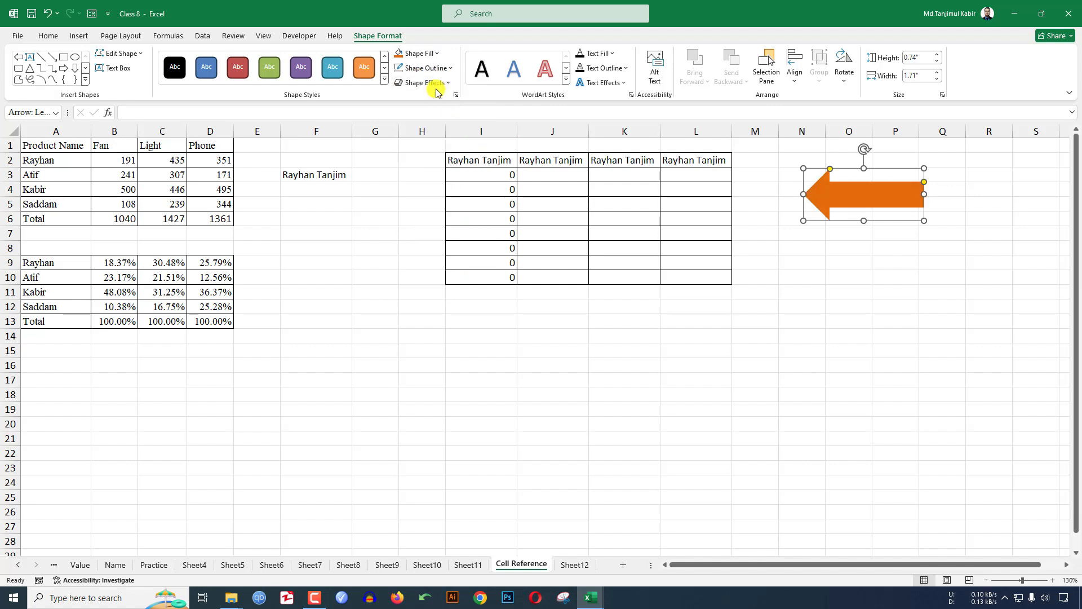
{"action": "left_click", "coordinate": [435, 85]}
{"action": "mouse_move", "coordinate": [431, 103]}
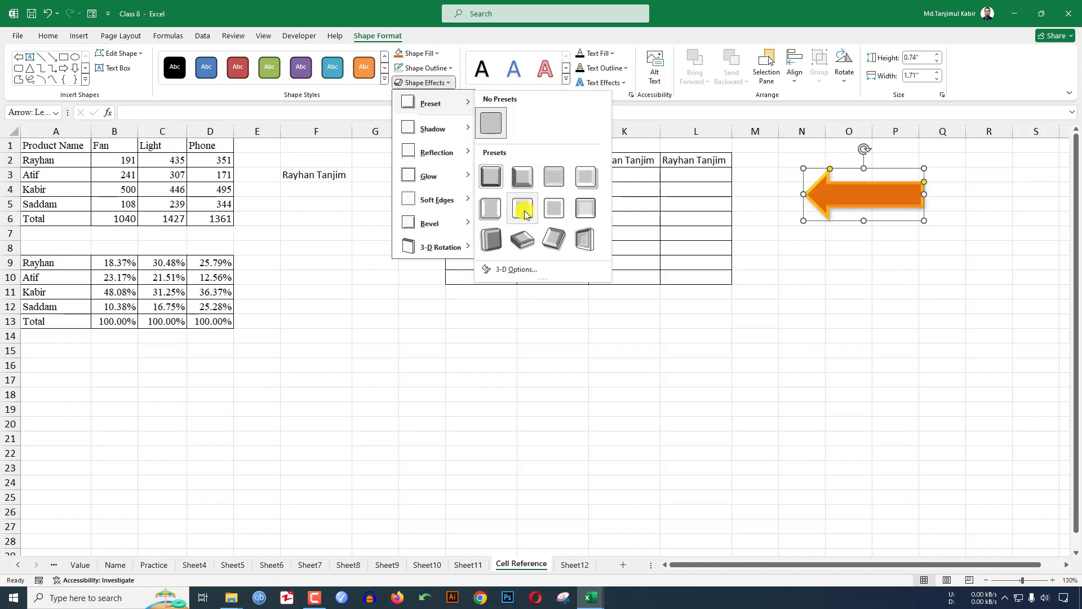
{"action": "mouse_move", "coordinate": [433, 128]}
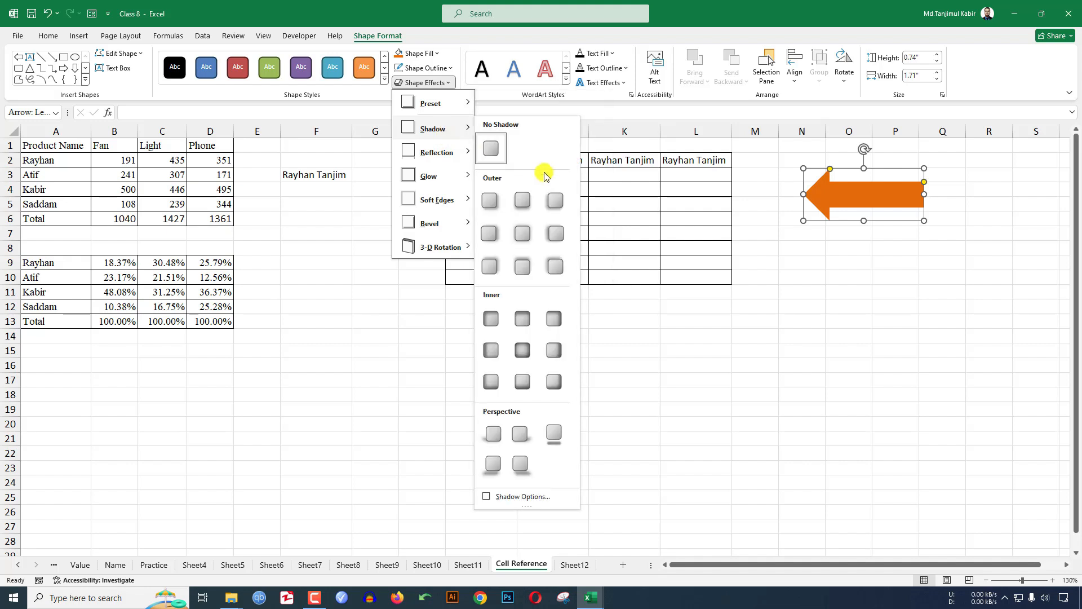
{"action": "left_click", "coordinate": [523, 236]}
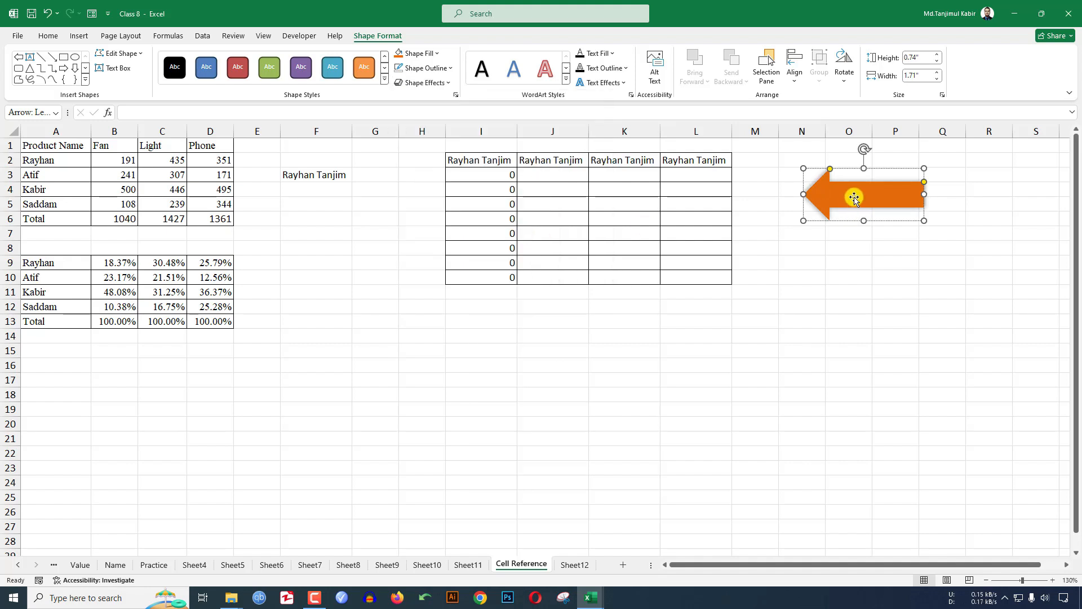
- Label the arrow HOME PAGE, centred both ways, in the LEMON MILK font
{"action": "type", "text": "HOME PAGE"}
{"action": "double_click", "coordinate": [854, 197]}
{"action": "left_click_drag", "start_coordinate": [855, 197], "coordinate": [822, 192]}
{"action": "left_click", "coordinate": [48, 36]}
{"action": "left_click", "coordinate": [261, 76]}
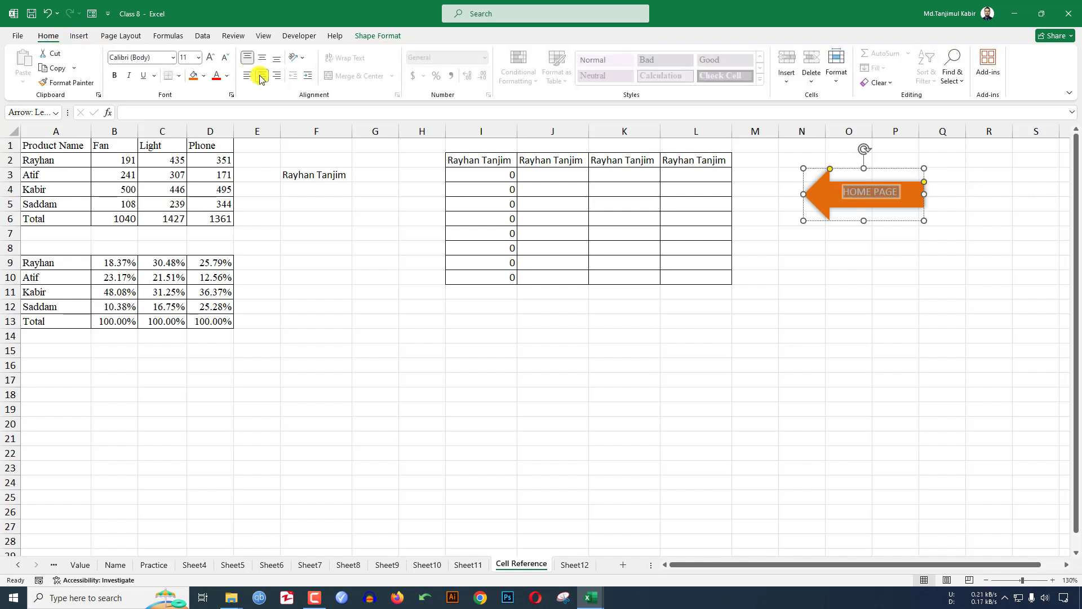
{"action": "left_click", "coordinate": [258, 59]}
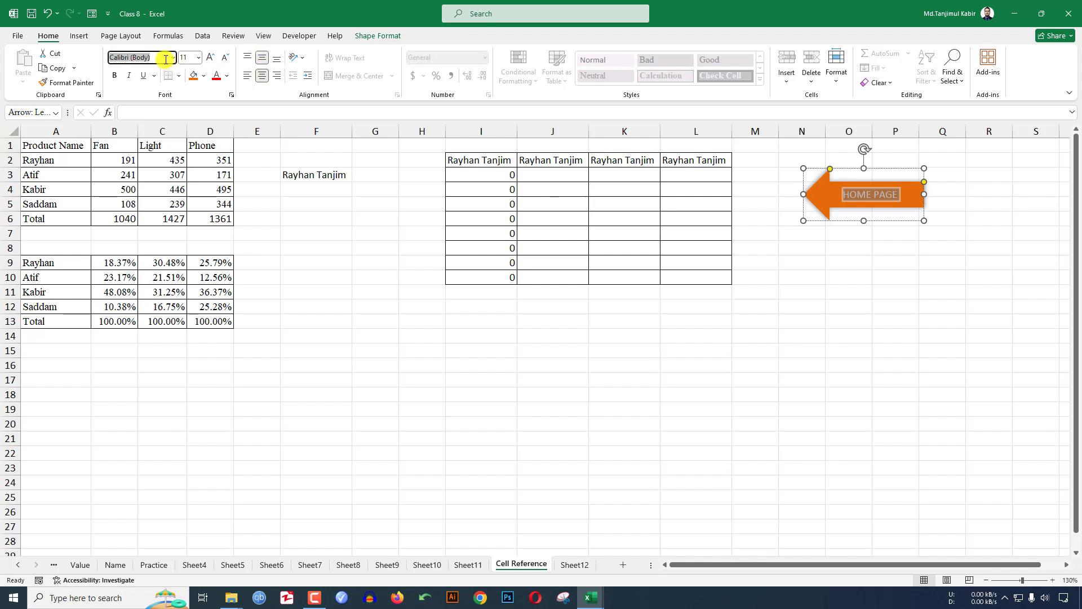
{"action": "type", "text": "LEMON MILK"}
{"action": "key", "text": "Return"}
- Link the HOME PAGE arrow to the Home Page sheet (Place in This Document)
{"action": "left_click", "coordinate": [900, 293]}
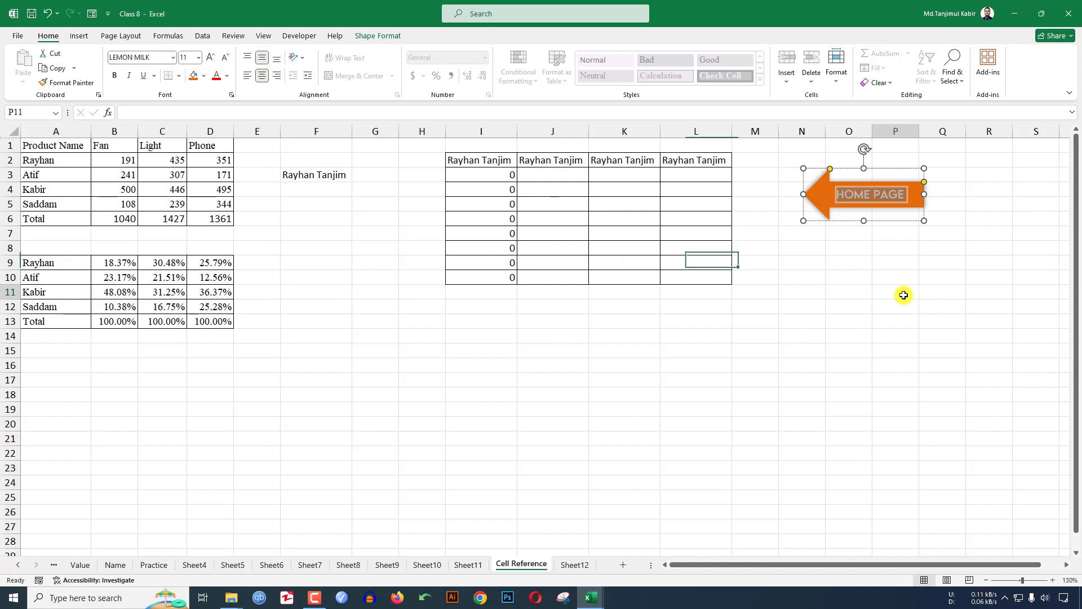
{"action": "left_click", "coordinate": [869, 205]}
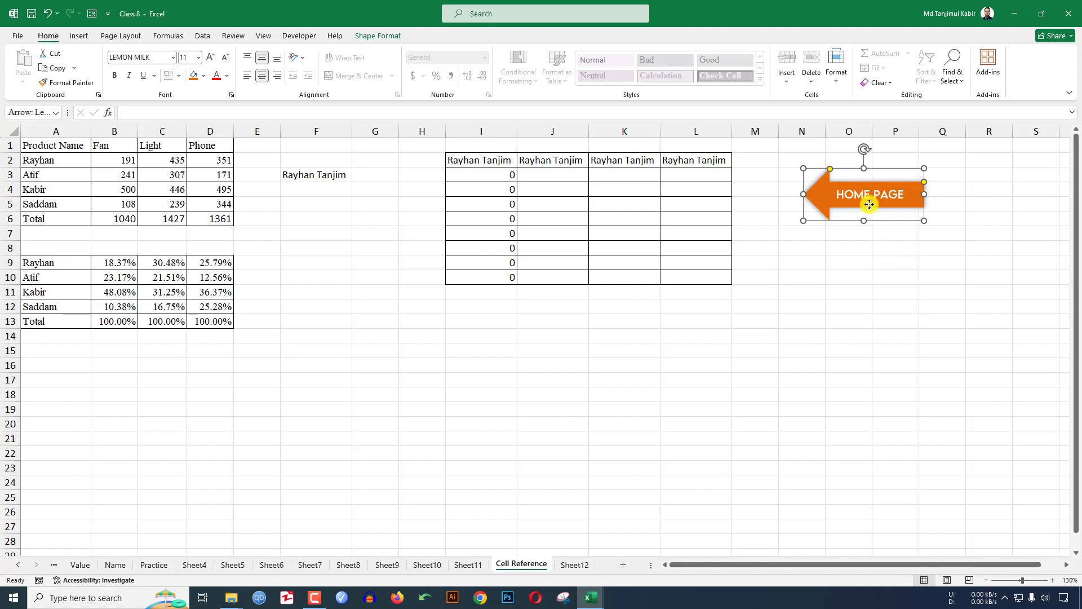
{"action": "right_click", "coordinate": [870, 204]}
{"action": "left_click", "coordinate": [904, 381]}
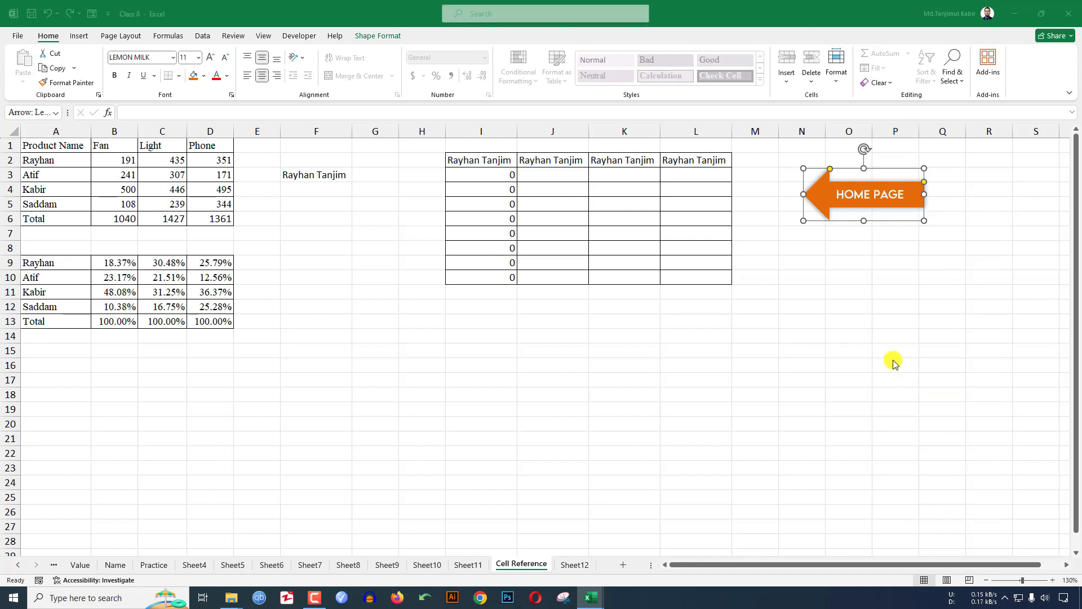
{"action": "left_click_drag", "start_coordinate": [812, 287], "coordinate": [620, 269]}
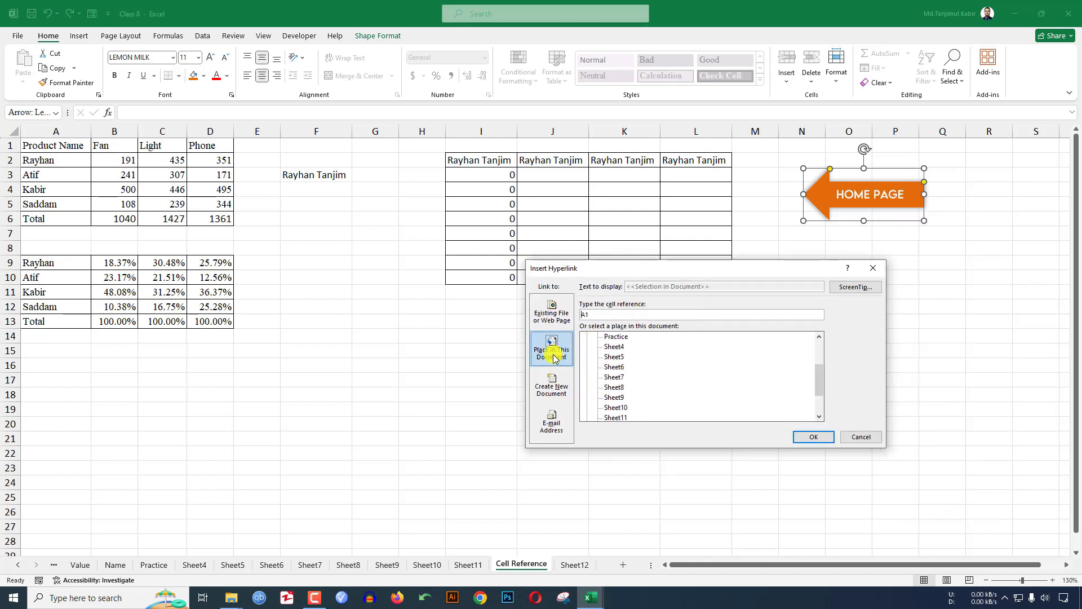
{"action": "scroll", "coordinate": [606, 355], "scroll_direction": "up", "scroll_amount": 2}
{"action": "left_click", "coordinate": [617, 348]}
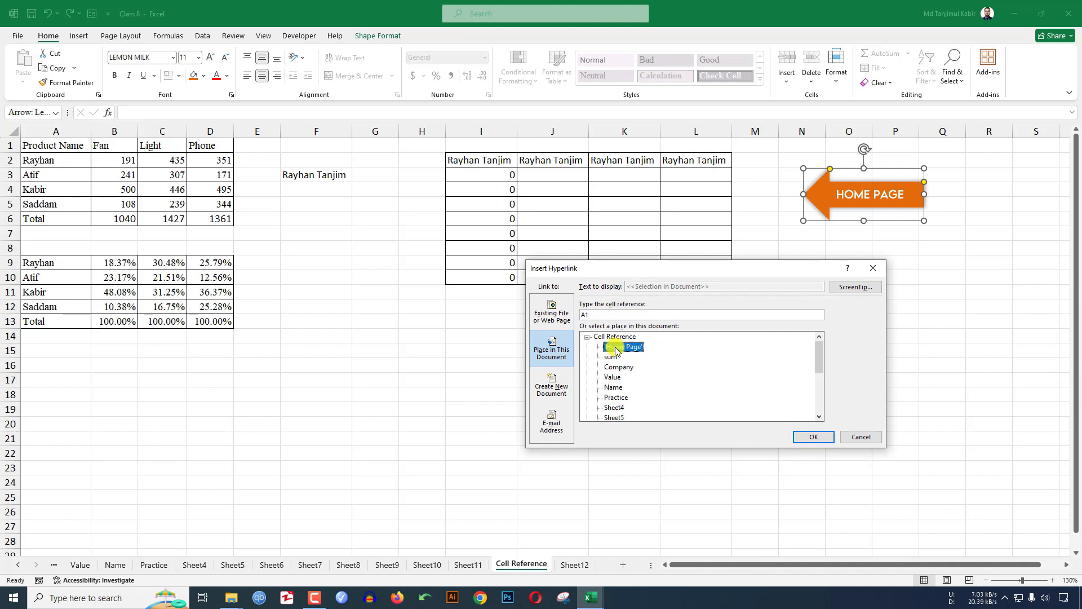
{"action": "left_click", "coordinate": [813, 437]}
- Test the arrow and B7 Cell Reference links, jumping between the two sheets twice
{"action": "left_click", "coordinate": [896, 339]}
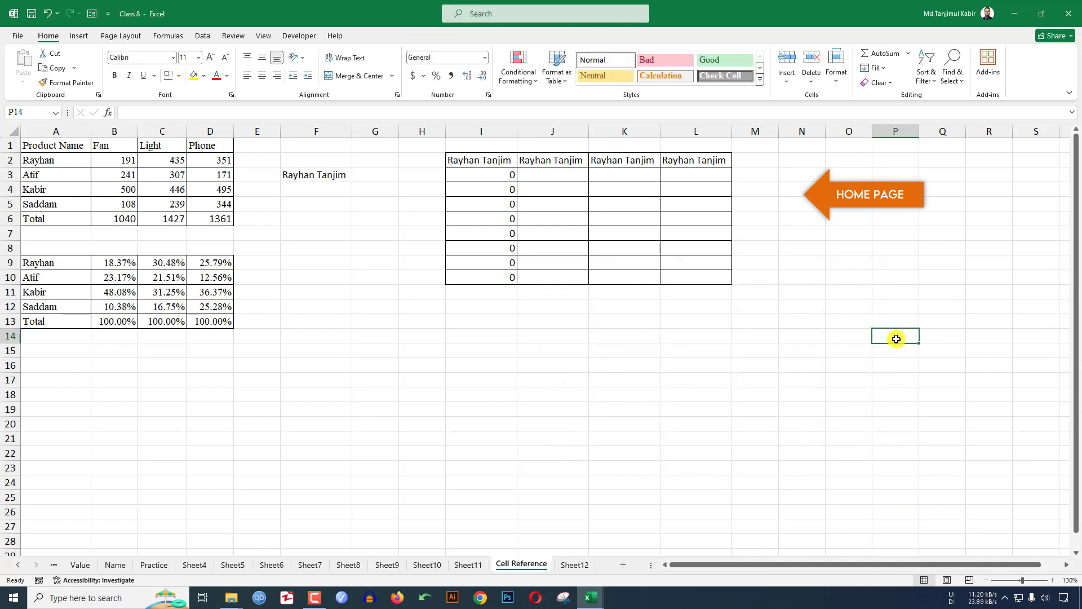
{"action": "left_click", "coordinate": [904, 194]}
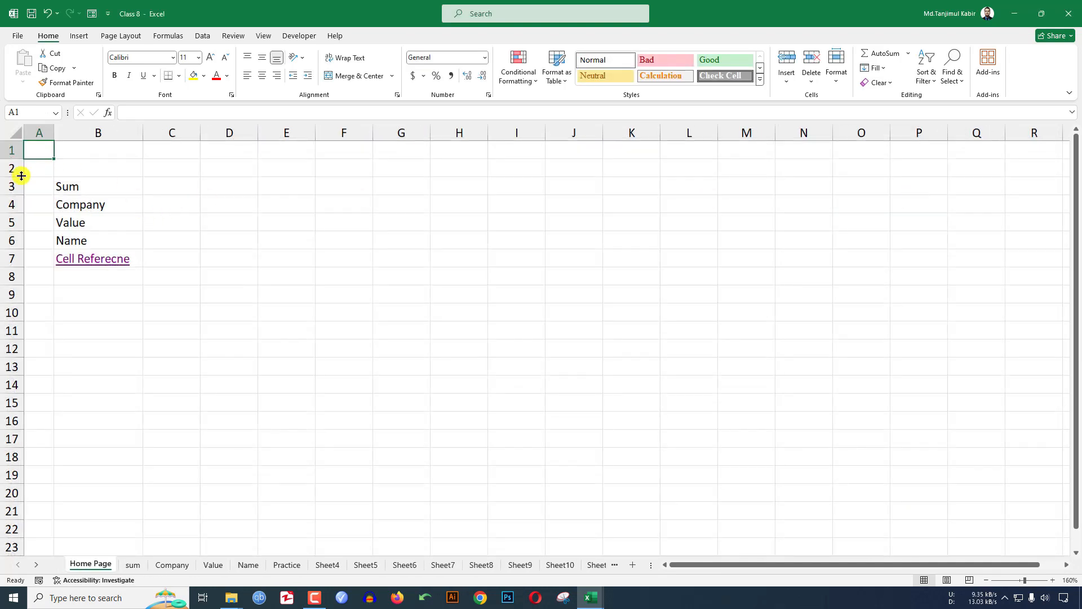
{"action": "left_click", "coordinate": [93, 258]}
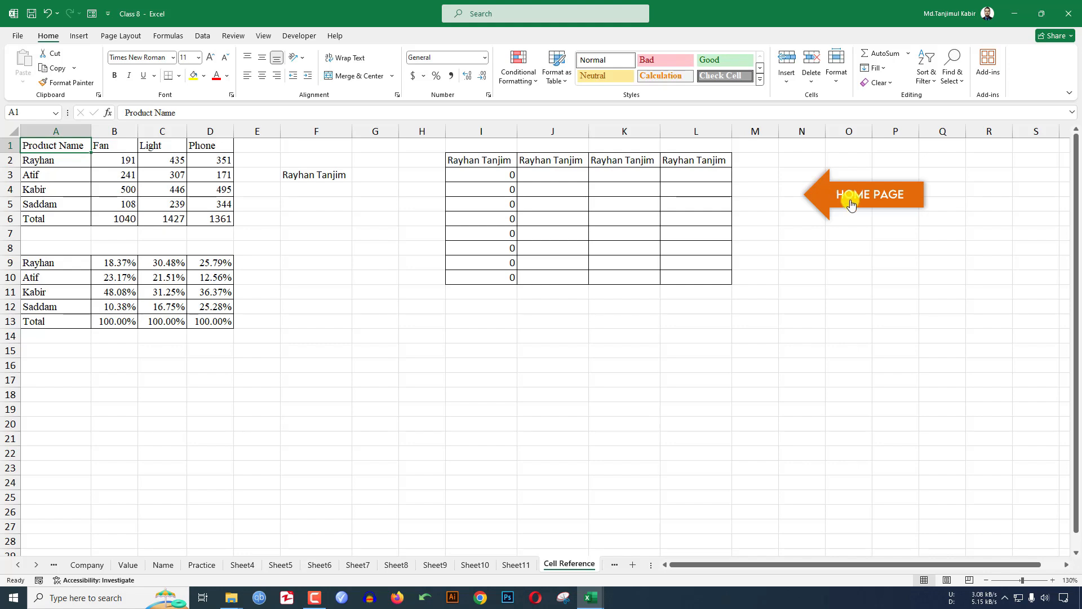
{"action": "left_click", "coordinate": [911, 202]}
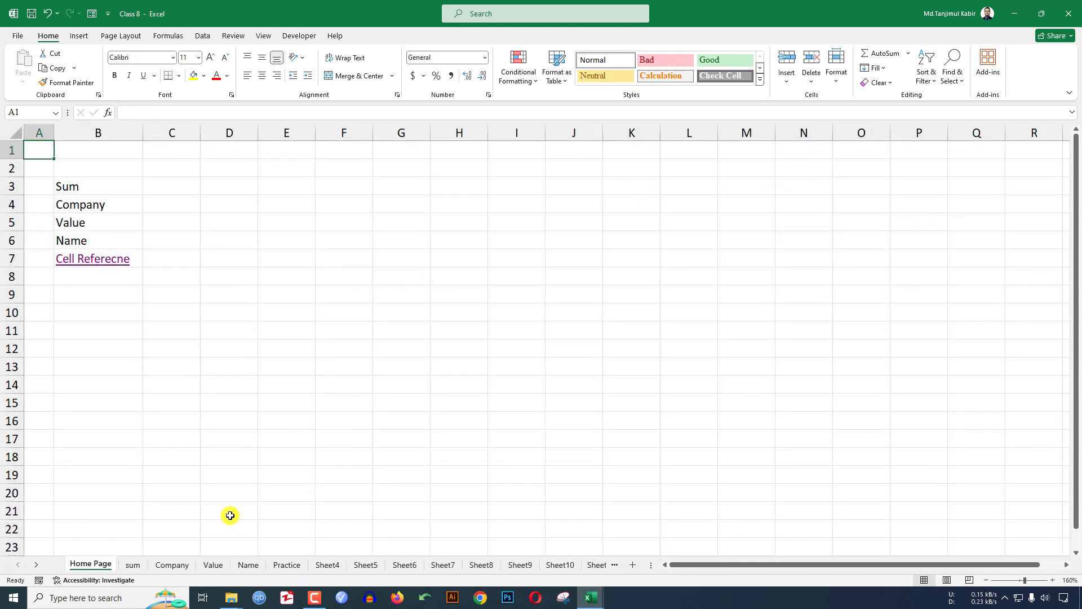
{"action": "left_click", "coordinate": [91, 257]}
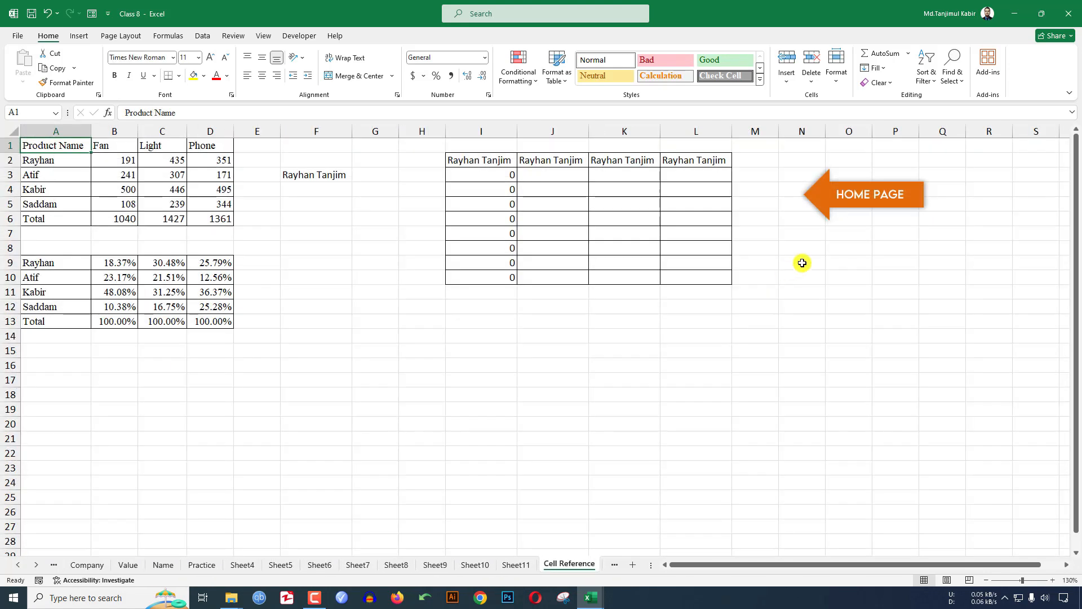
{"action": "right_click", "coordinate": [910, 191]}
- Copy the HOME PAGE arrow onto Sheet11 and move it to the right side
{"action": "left_click", "coordinate": [940, 232]}
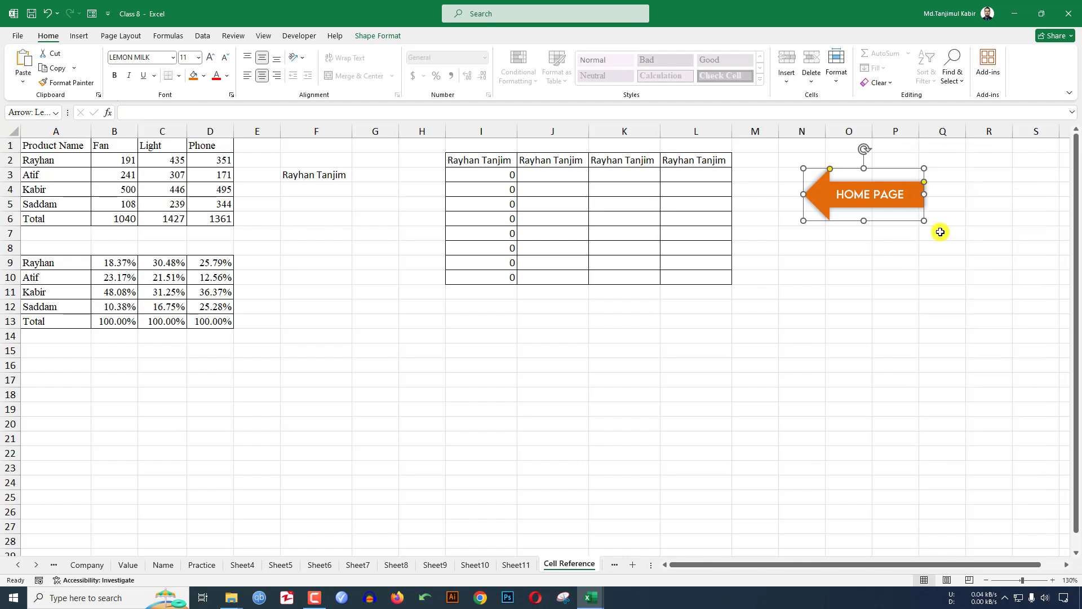
{"action": "left_click", "coordinate": [516, 564]}
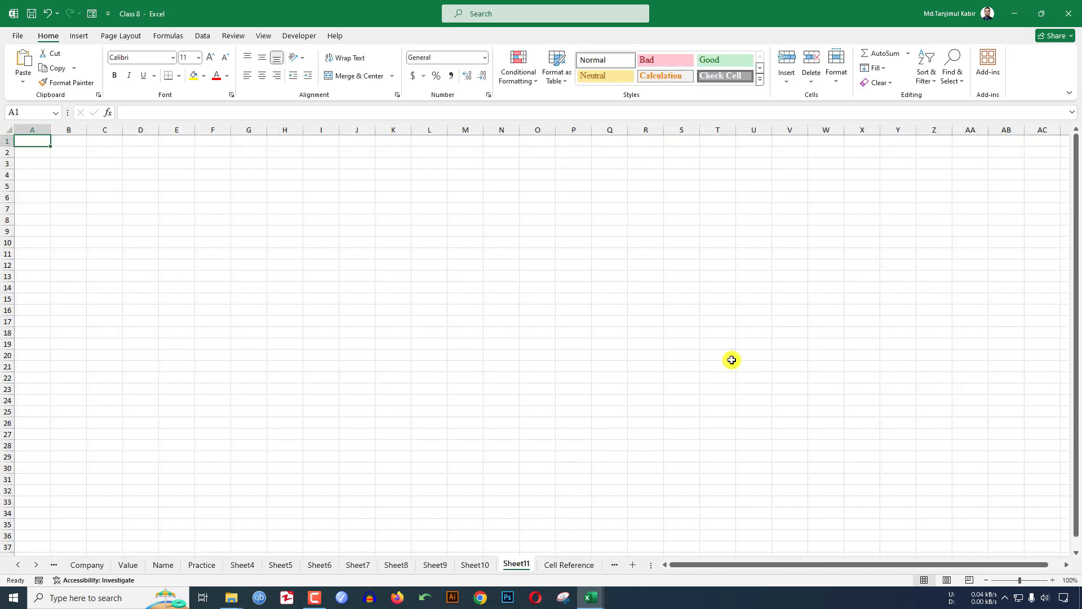
{"action": "key", "text": "ctrl+v"}
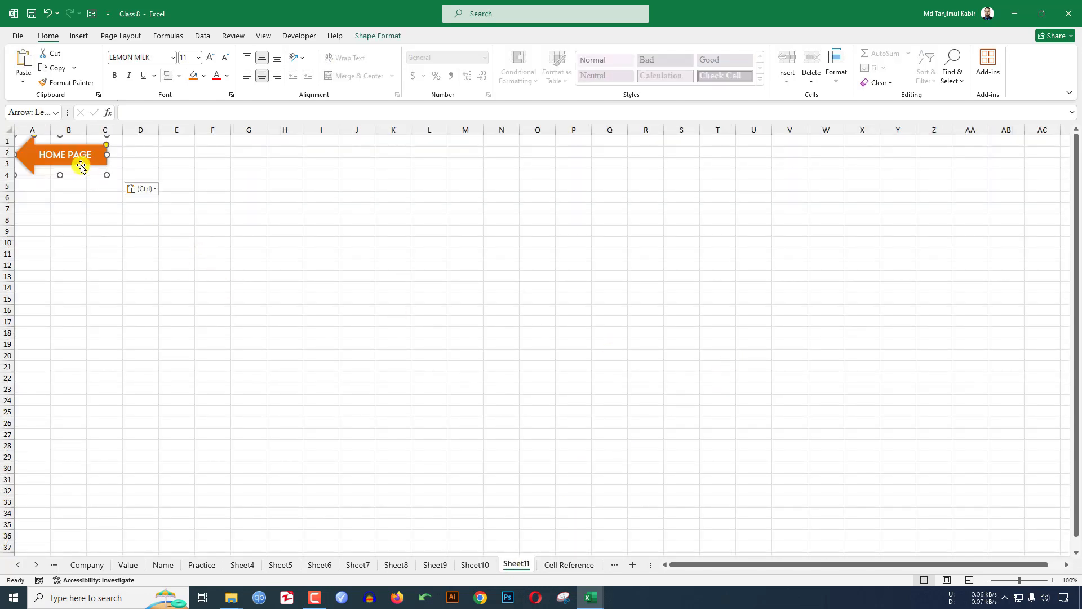
{"action": "left_click_drag", "start_coordinate": [81, 164], "coordinate": [934, 185]}
- Test the pasted arrow's link to Home Page and back, then copy the arrow again
{"action": "left_click", "coordinate": [916, 188]}
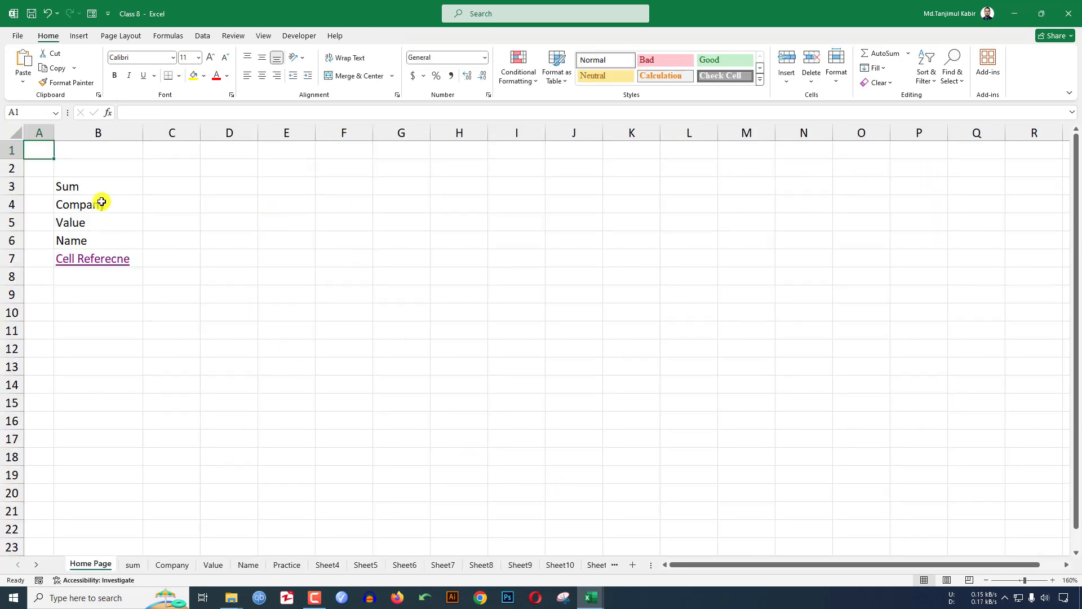
{"action": "left_click", "coordinate": [92, 257]}
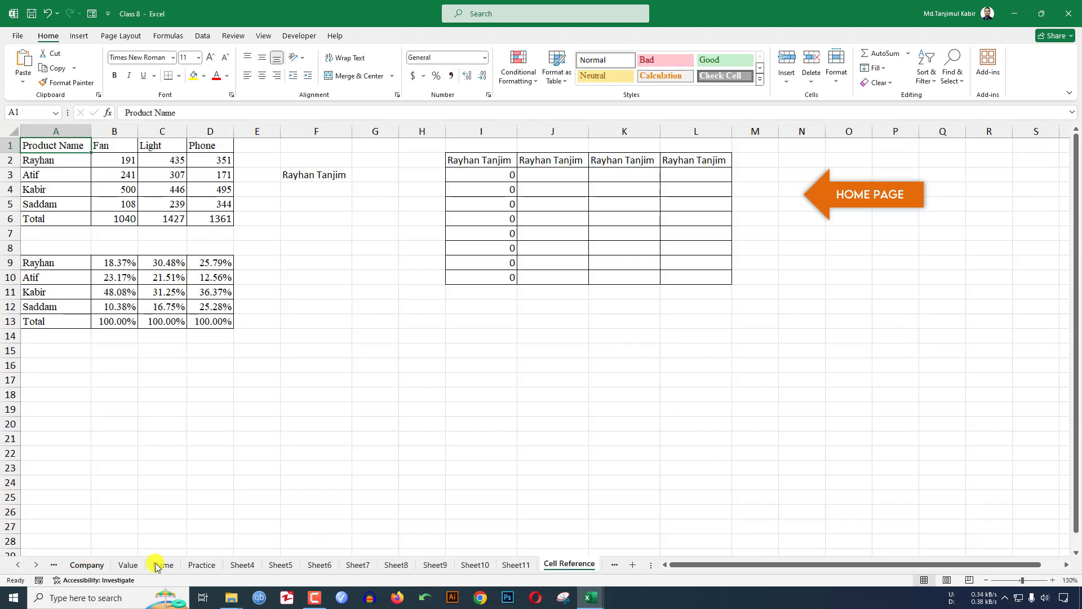
{"action": "left_click", "coordinate": [516, 564]}
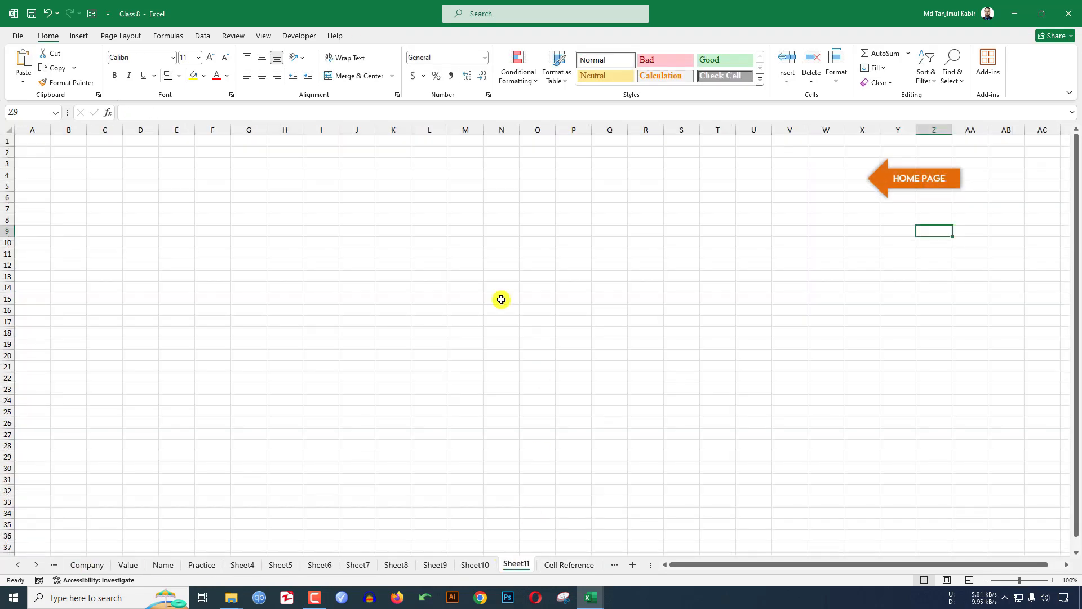
{"action": "right_click", "coordinate": [916, 190]}
{"action": "left_click", "coordinate": [947, 228]}
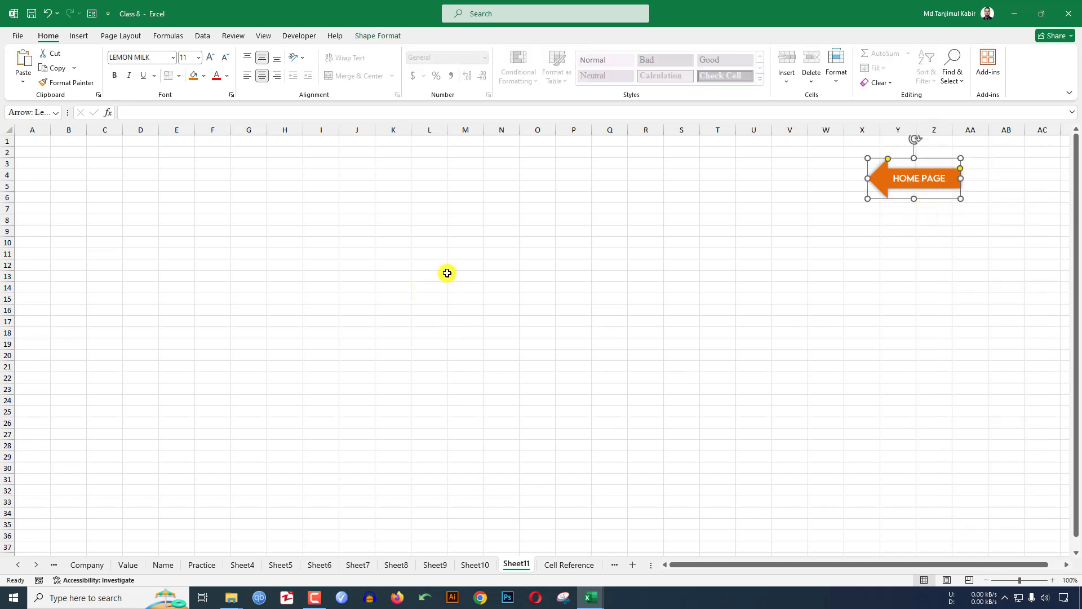
- Remove the link from the HOME PAGE arrow on Sheet11
{"action": "right_click", "coordinate": [880, 186]}
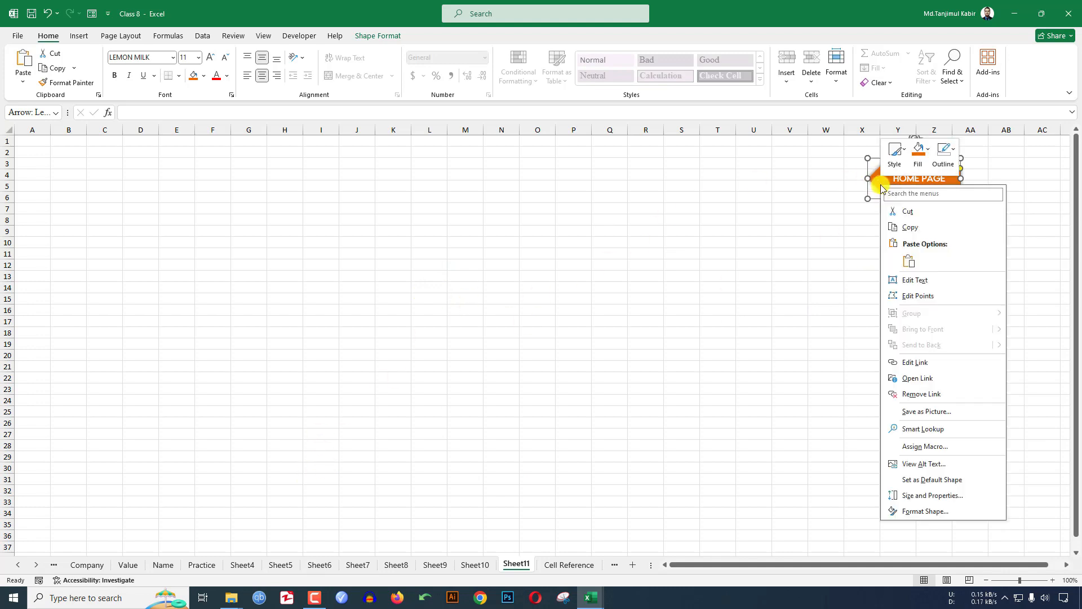
{"action": "left_click", "coordinate": [914, 394]}
{"action": "left_click", "coordinate": [899, 299]}
{"action": "left_click", "coordinate": [911, 181]}
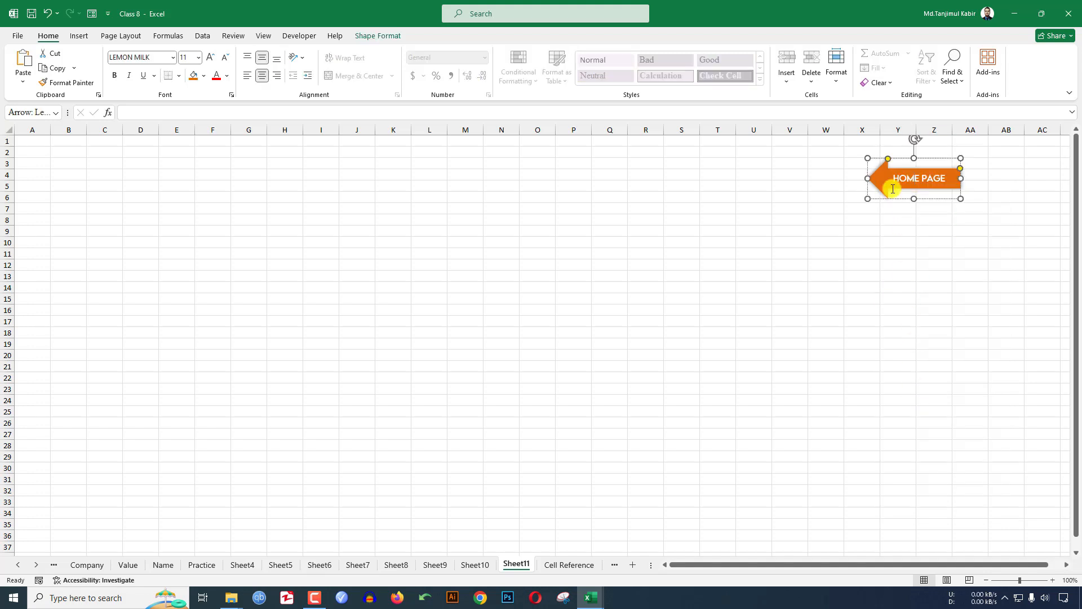
{"action": "left_click", "coordinate": [815, 229]}
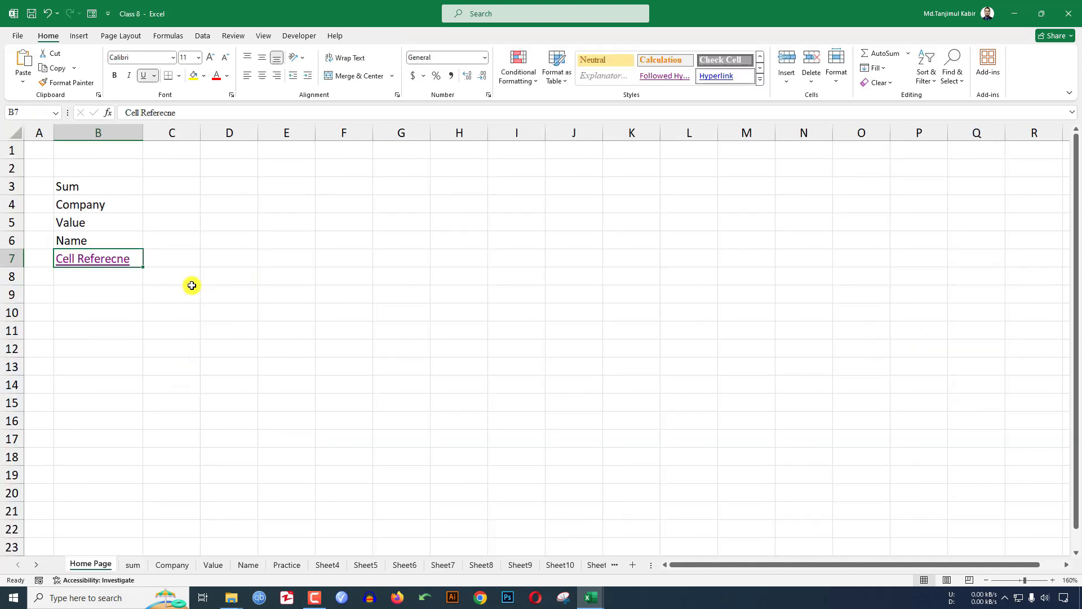
- Remove the hyperlink from the Cell Referecne entry in B7
{"action": "right_click", "coordinate": [105, 258]}
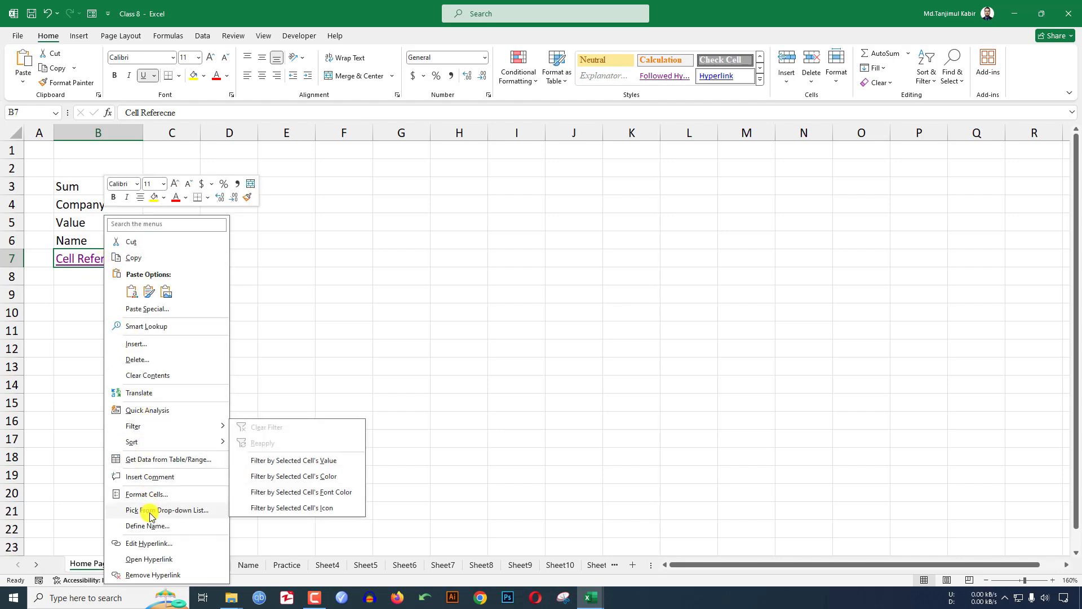
{"action": "left_click", "coordinate": [146, 574]}
{"action": "left_click", "coordinate": [236, 354]}
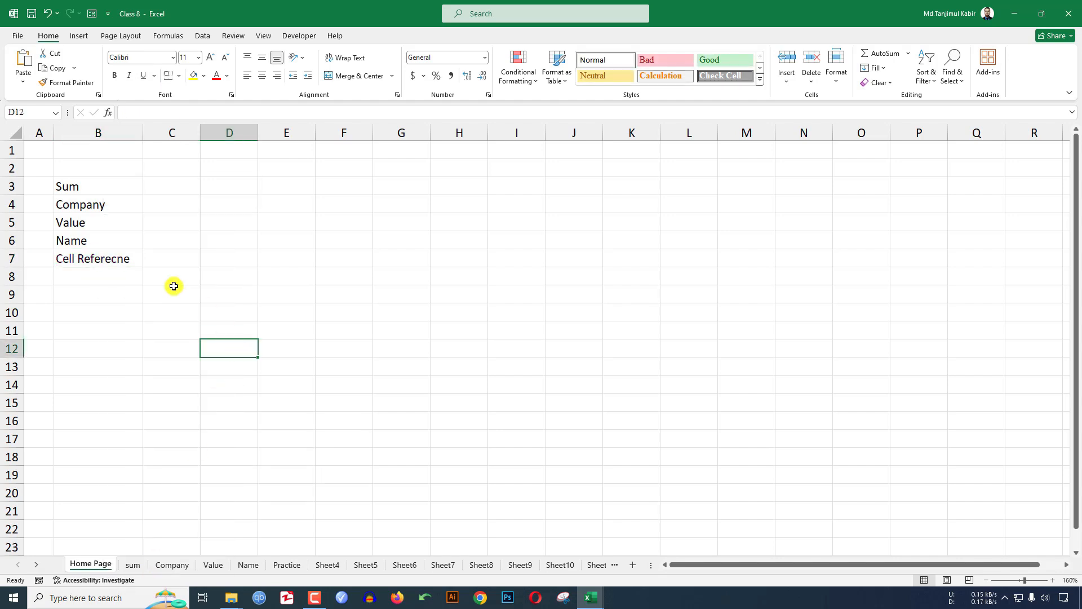
{"action": "left_click", "coordinate": [130, 187]}
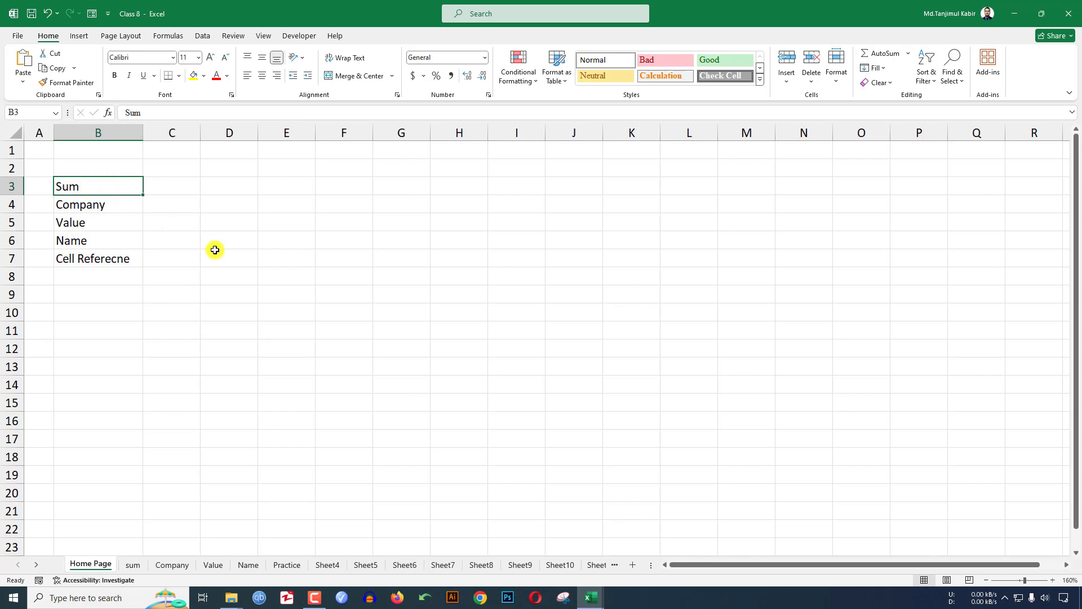
{"action": "key", "text": "ctrl+k"}
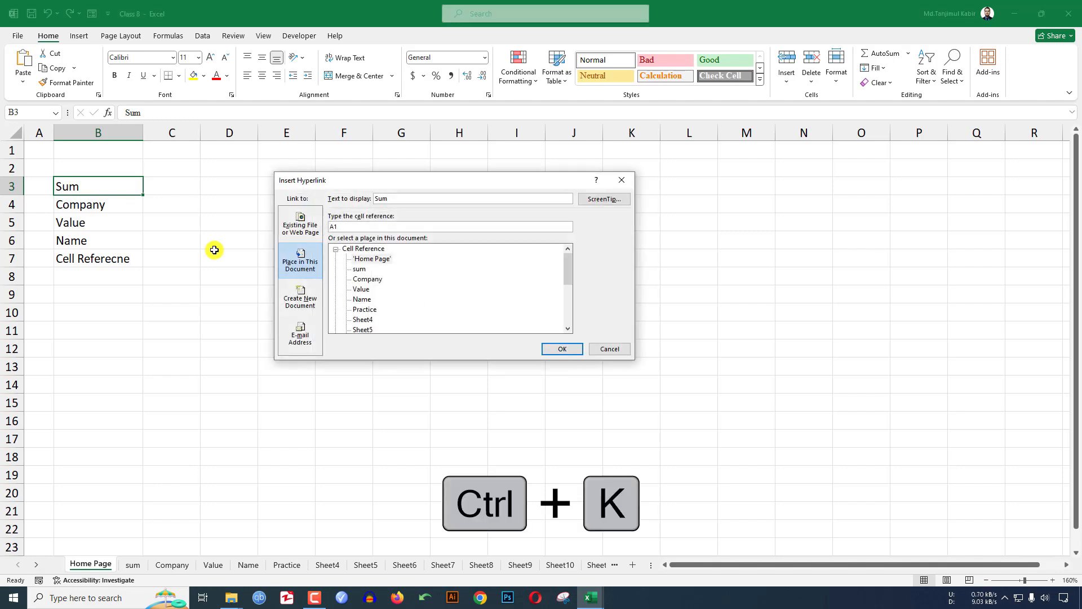
{"action": "scroll", "coordinate": [361, 292], "scroll_direction": "down", "scroll_amount": 3}
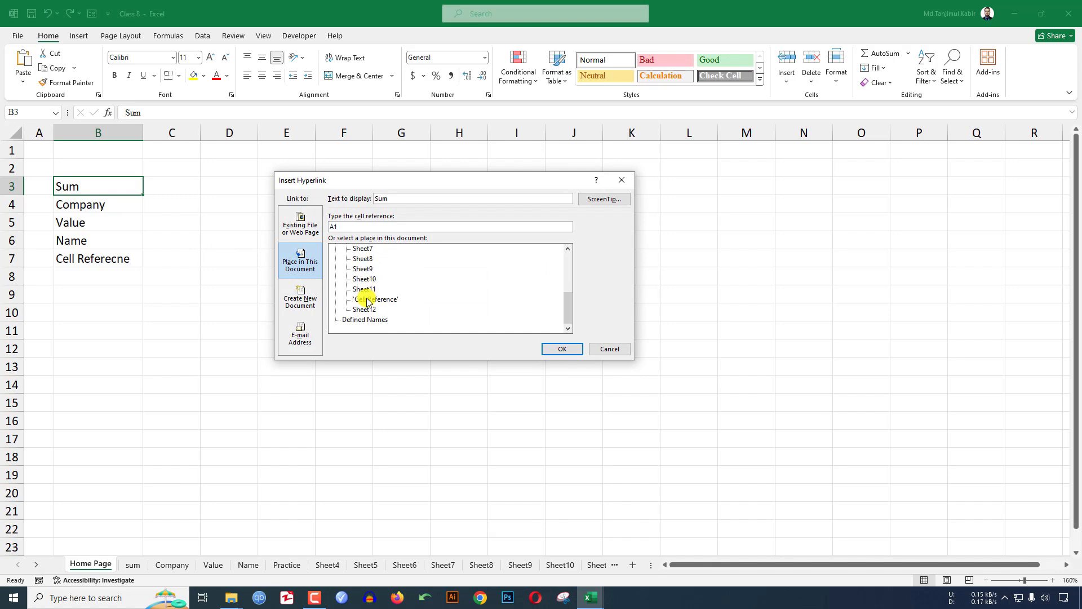
{"action": "scroll", "coordinate": [344, 282], "scroll_direction": "up", "scroll_amount": 3}
{"action": "left_click", "coordinate": [302, 229]}
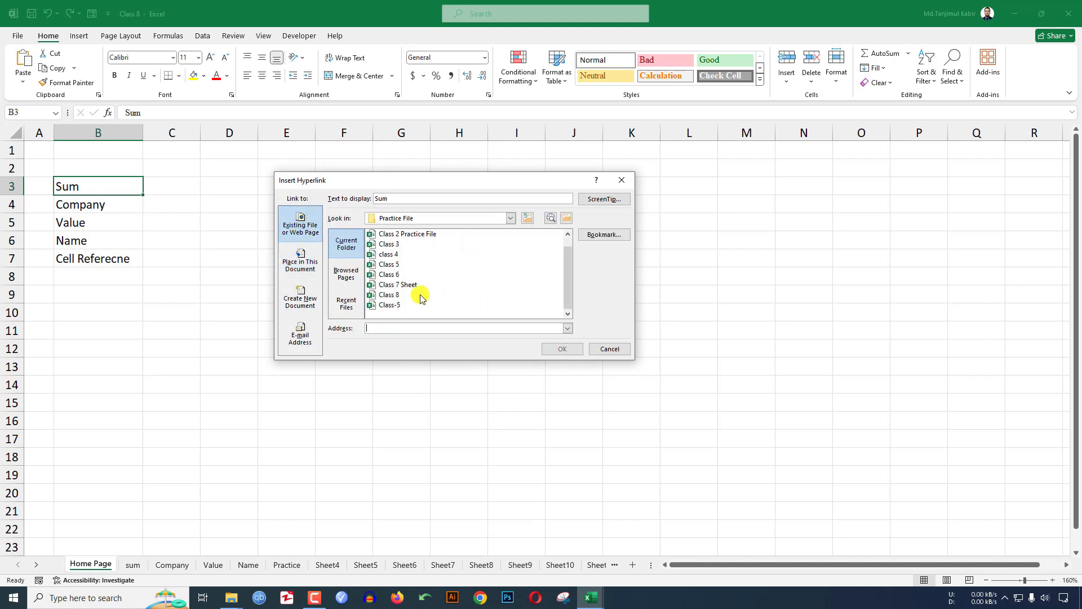
{"action": "left_click", "coordinate": [527, 219]}
{"action": "left_click", "coordinate": [550, 219]}
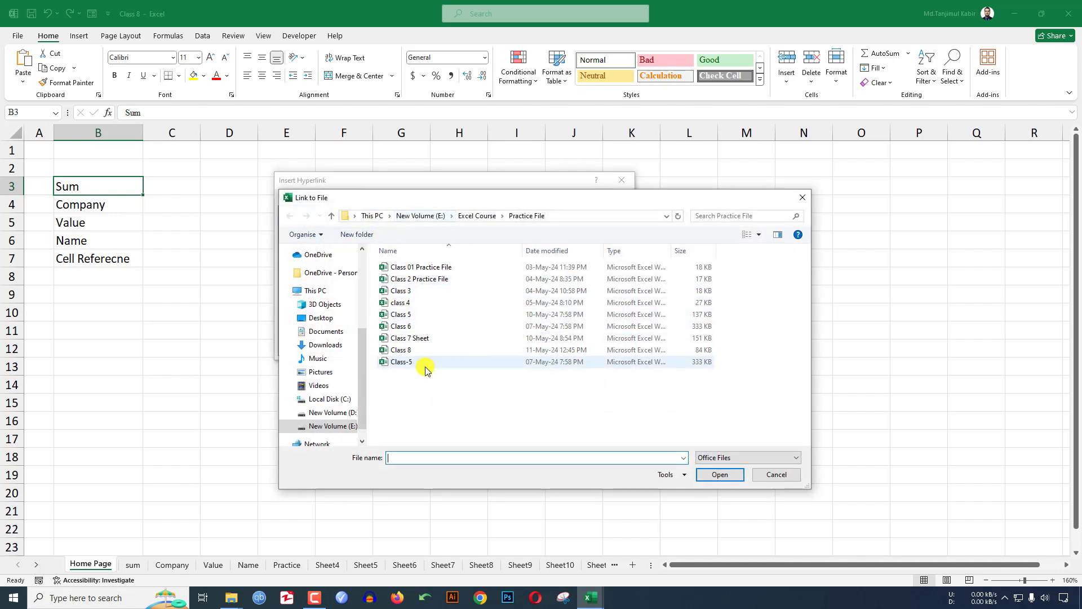
{"action": "left_click", "coordinate": [423, 267]}
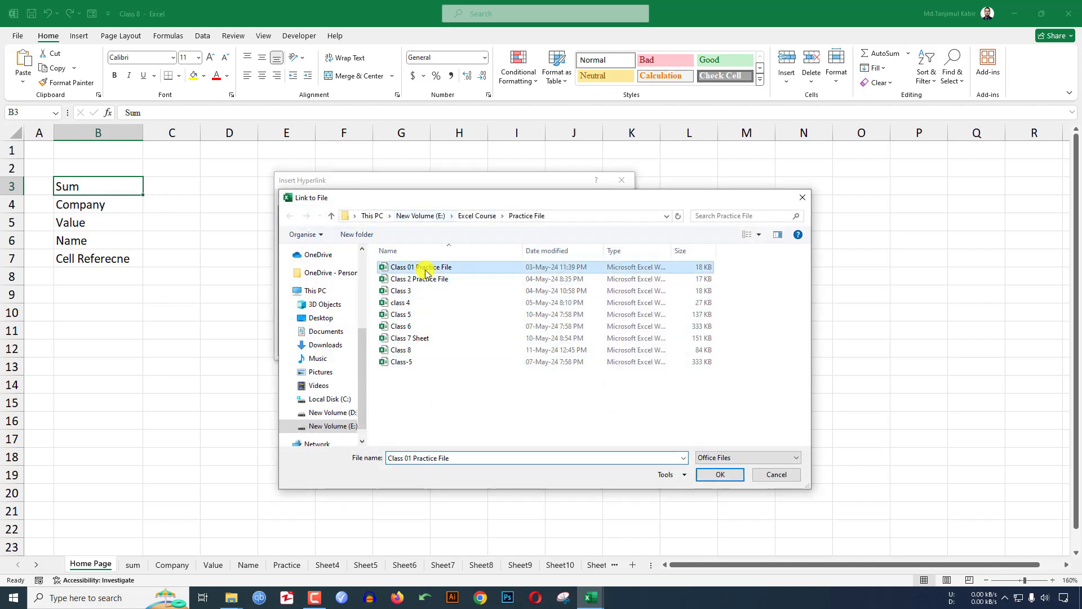
{"action": "left_click", "coordinate": [717, 474]}
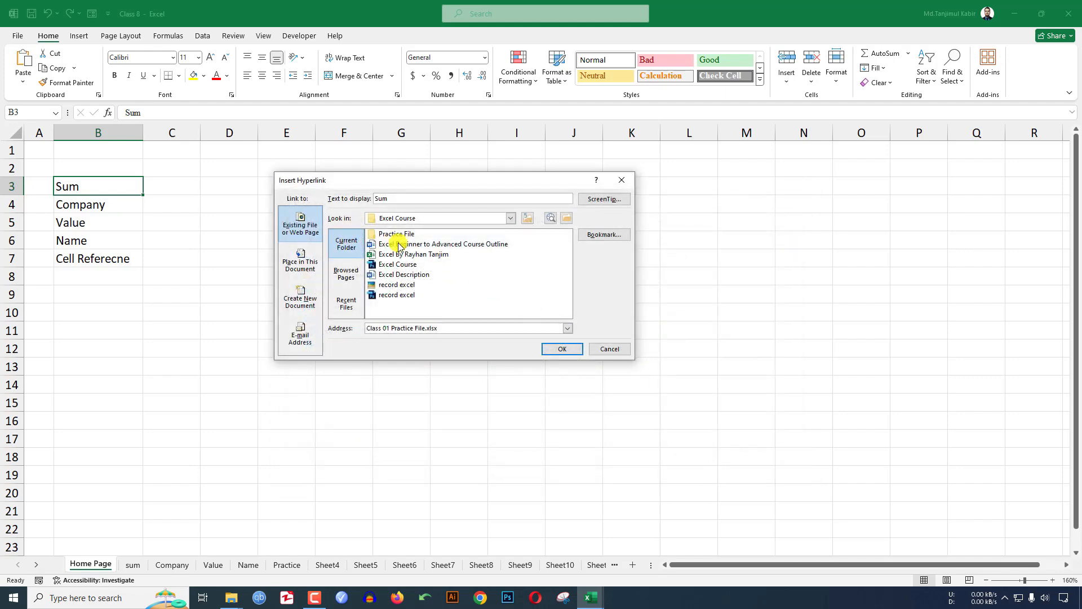
{"action": "left_click", "coordinate": [563, 348]}
{"action": "left_click", "coordinate": [68, 192]}
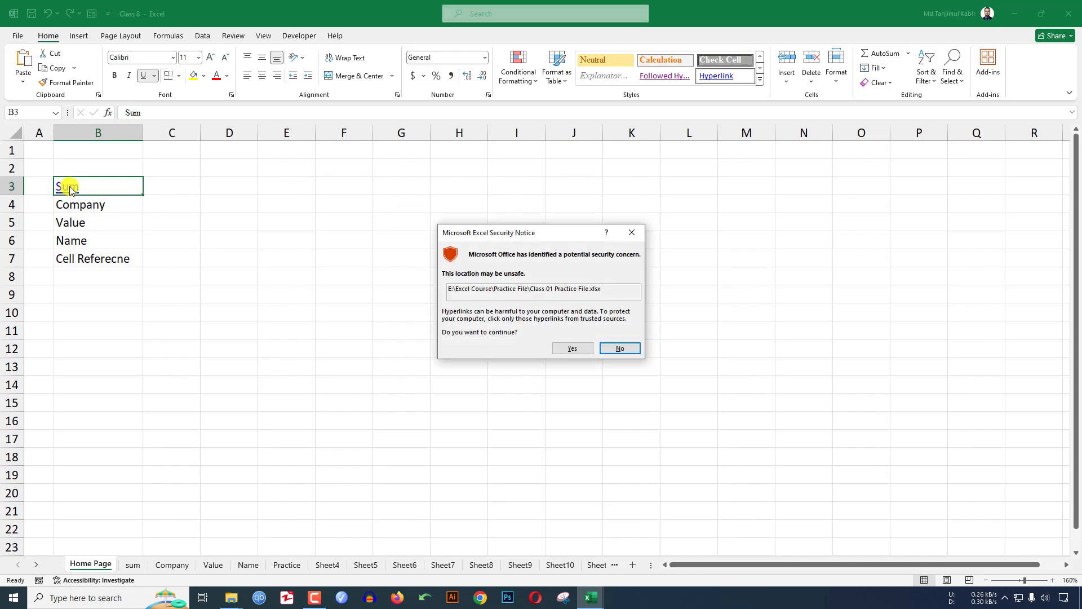
{"action": "left_click", "coordinate": [572, 348]}
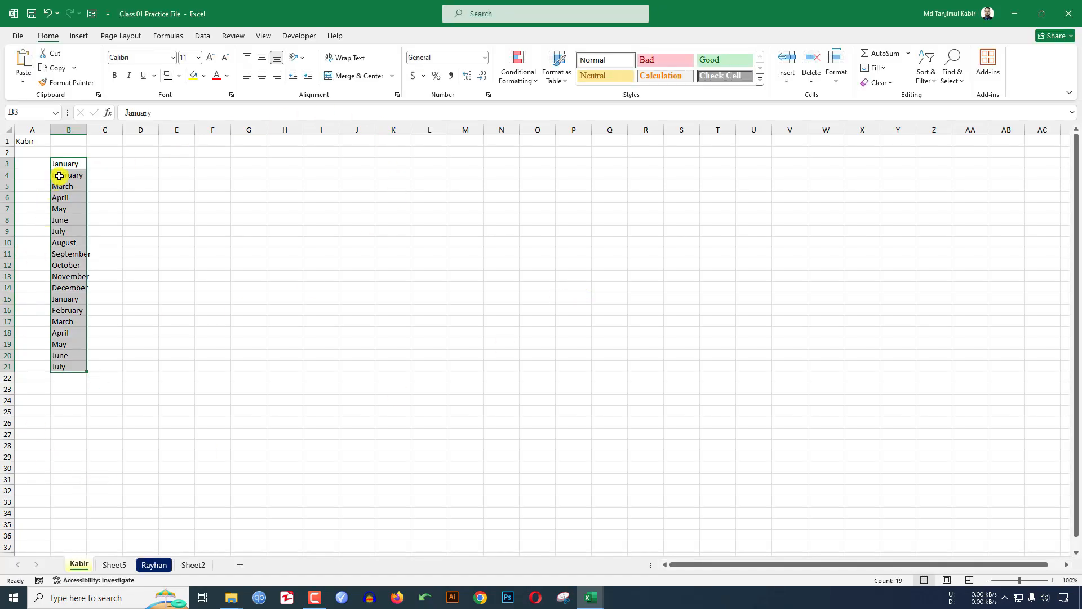
{"action": "left_click", "coordinate": [1074, 9]}
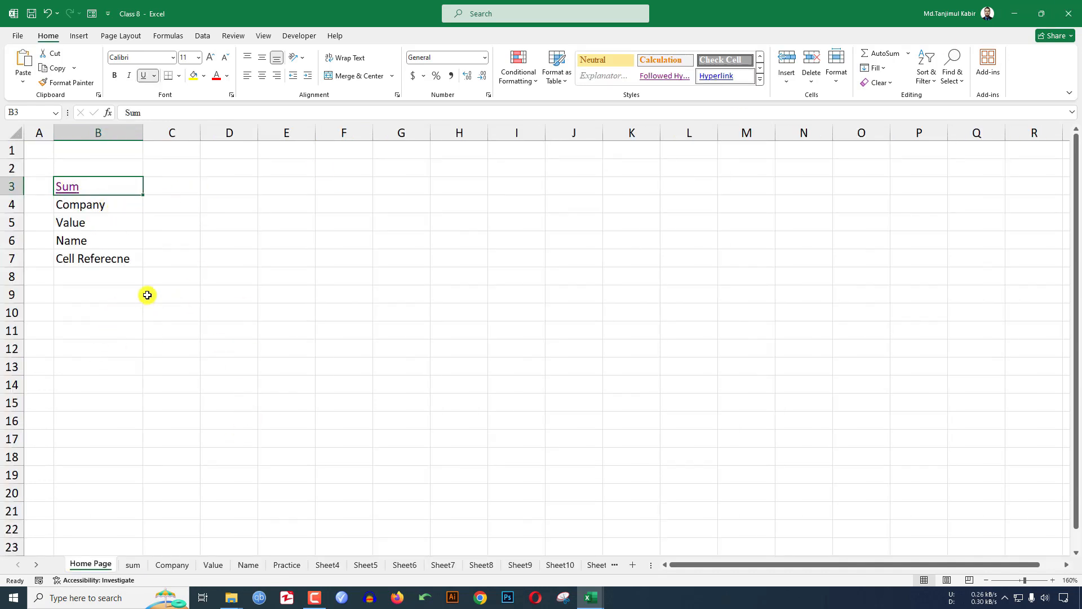
{"action": "right_click", "coordinate": [72, 193]}
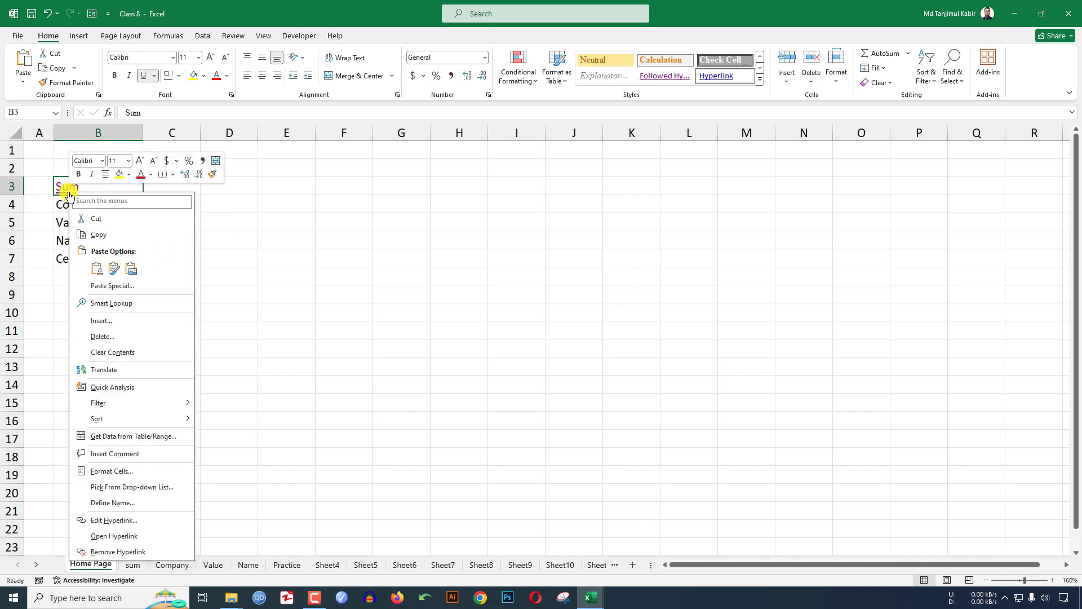
{"action": "left_click", "coordinate": [116, 551]}
{"action": "left_click", "coordinate": [194, 290]}
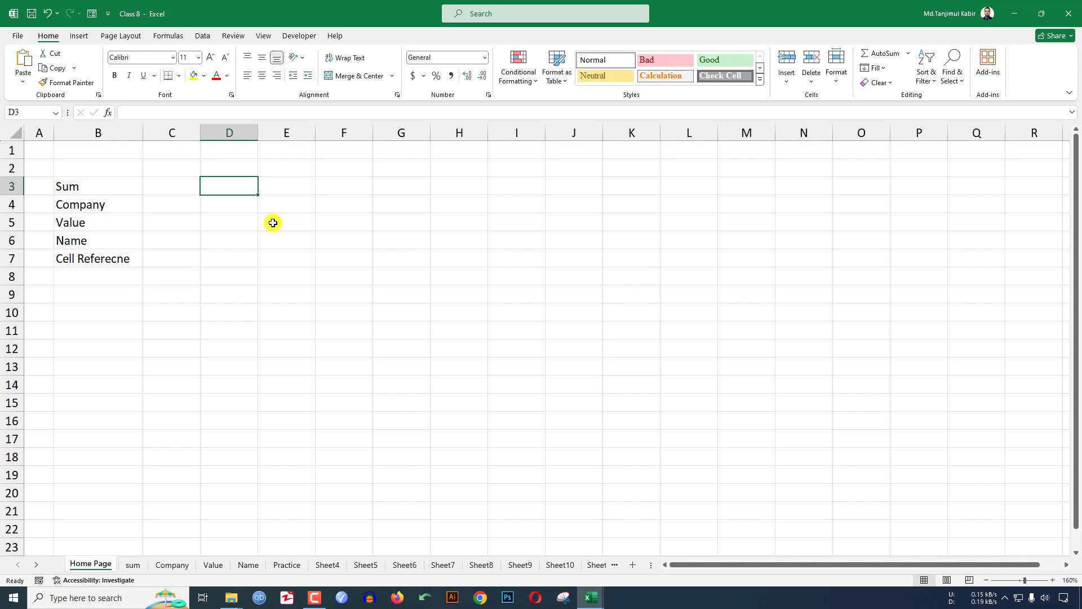
- Link Company in B4 to a website address
{"action": "left_click", "coordinate": [86, 205]}
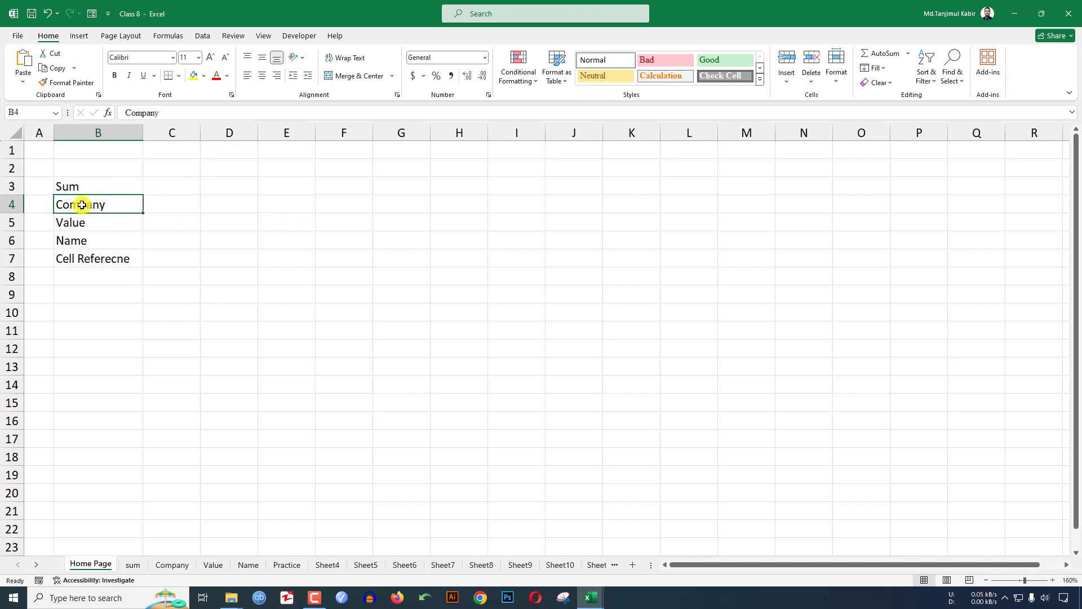
{"action": "right_click", "coordinate": [87, 206]}
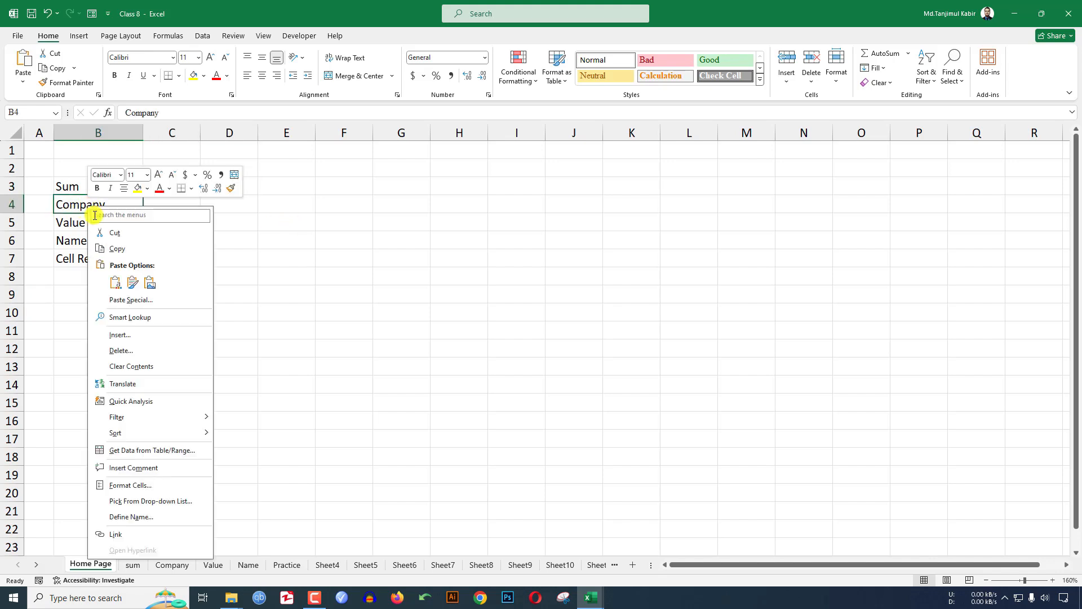
{"action": "left_click", "coordinate": [127, 533]}
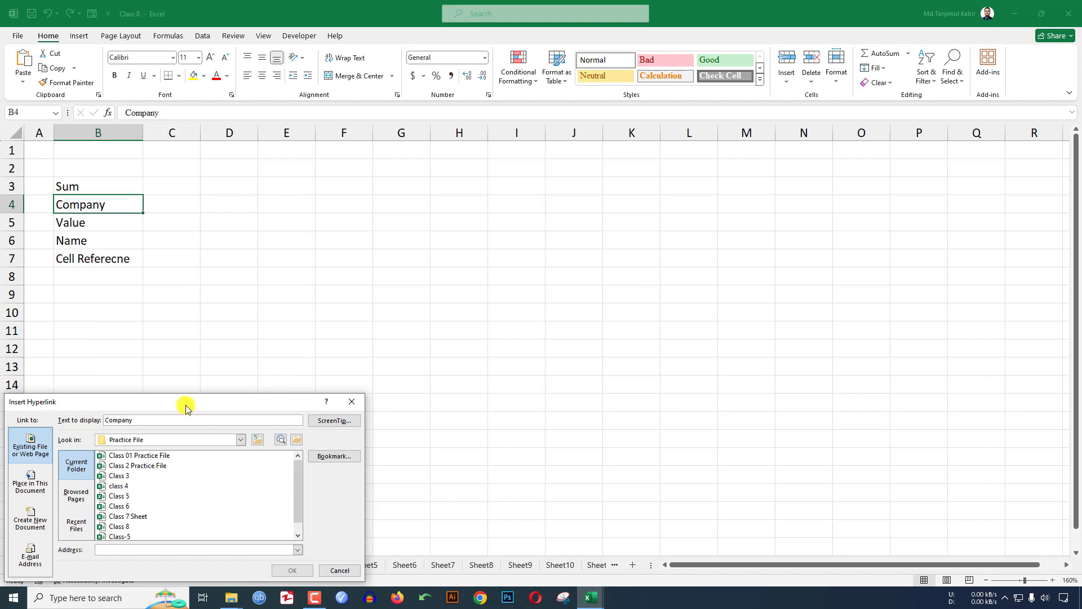
{"action": "left_click_drag", "start_coordinate": [186, 405], "coordinate": [434, 206]}
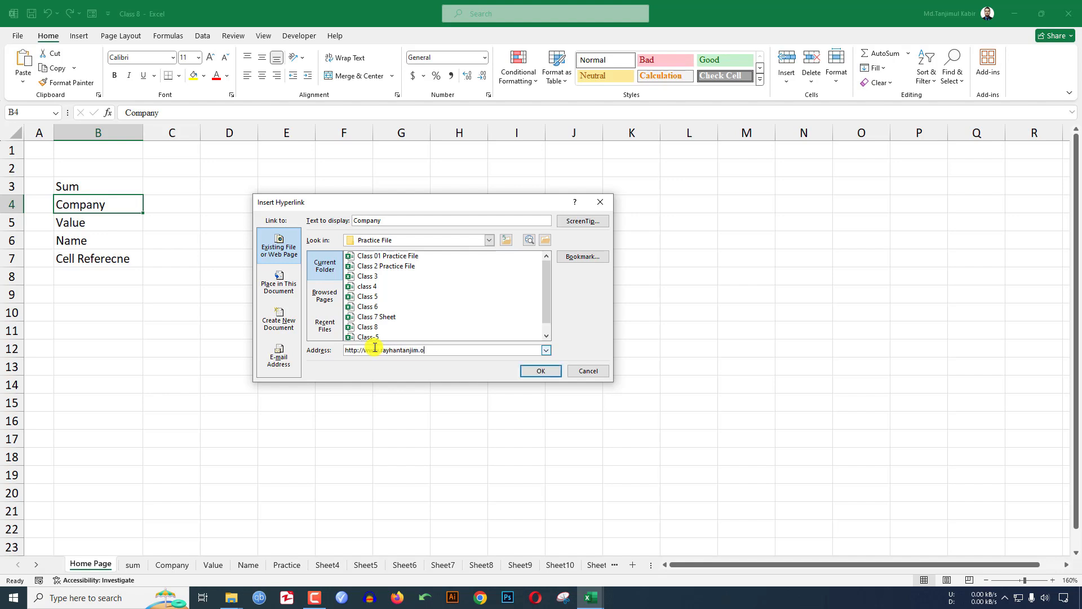
{"action": "left_click", "coordinate": [541, 371]}
- Enter an e-mail address in D4, auto-linked, and autofit column D to fit it
{"action": "mouse_move", "coordinate": [85, 209]}
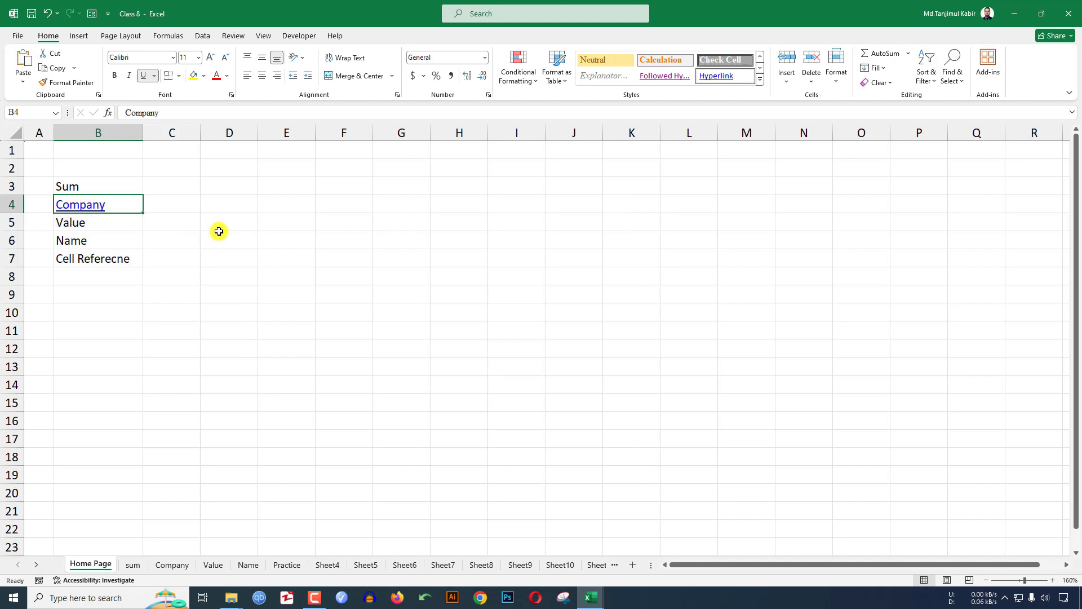
{"action": "left_click", "coordinate": [234, 205]}
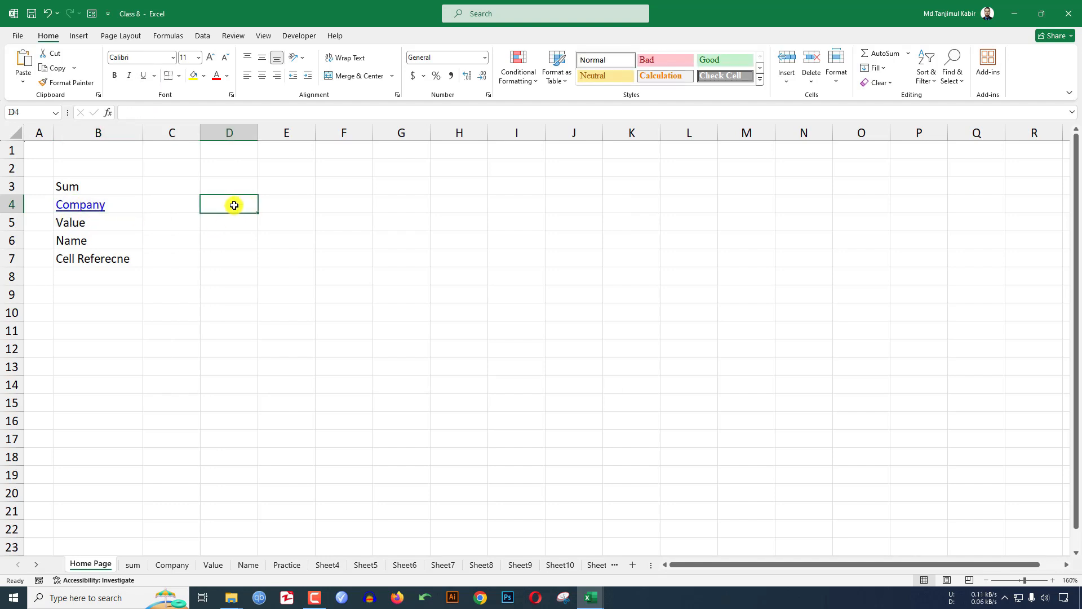
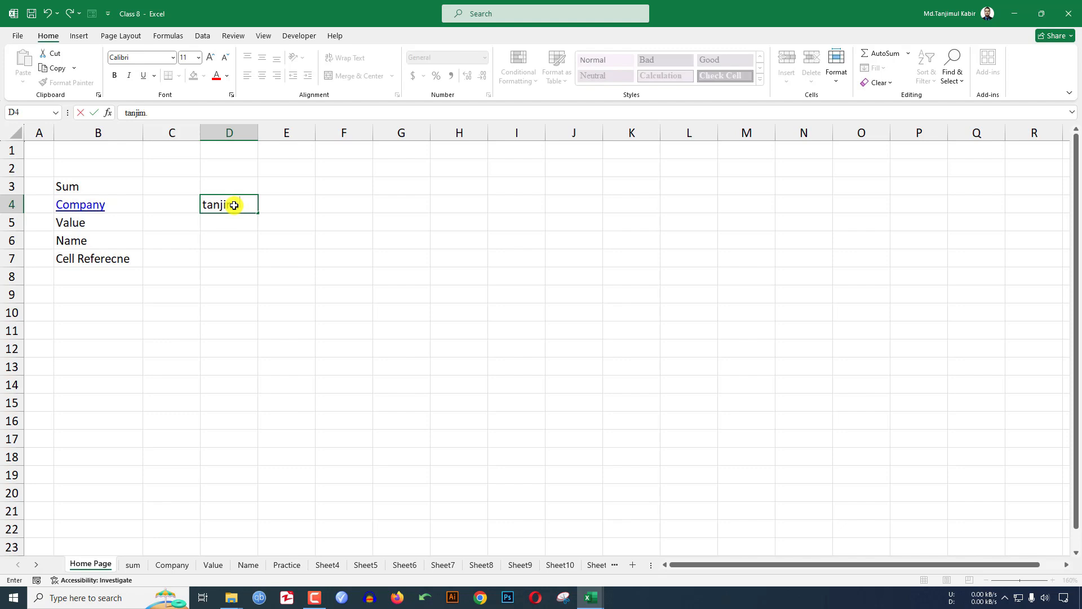
{"action": "key", "text": "Return"}
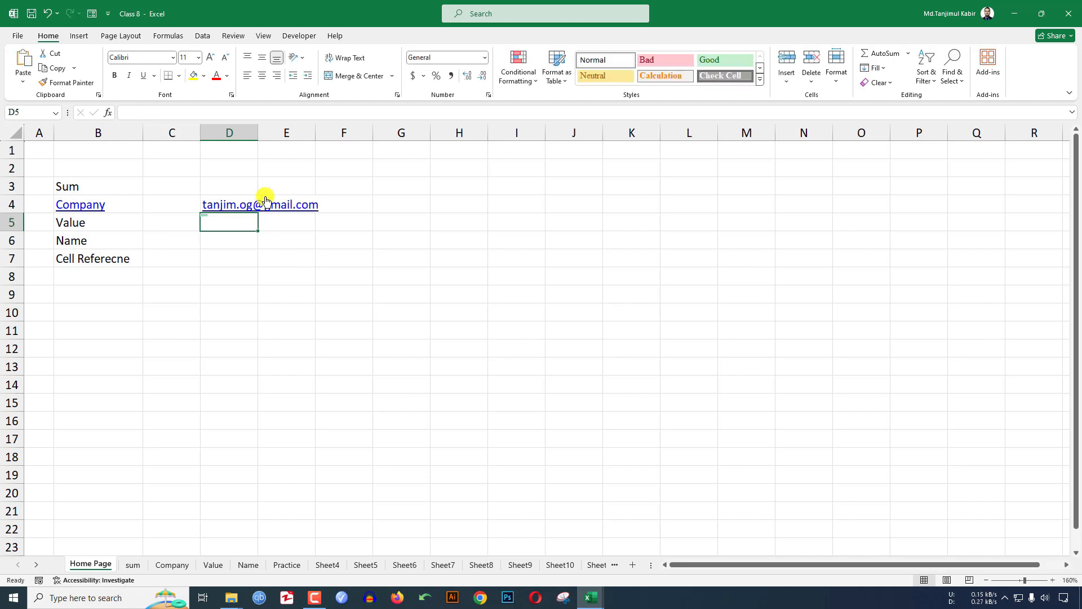
{"action": "double_click", "coordinate": [254, 132]}
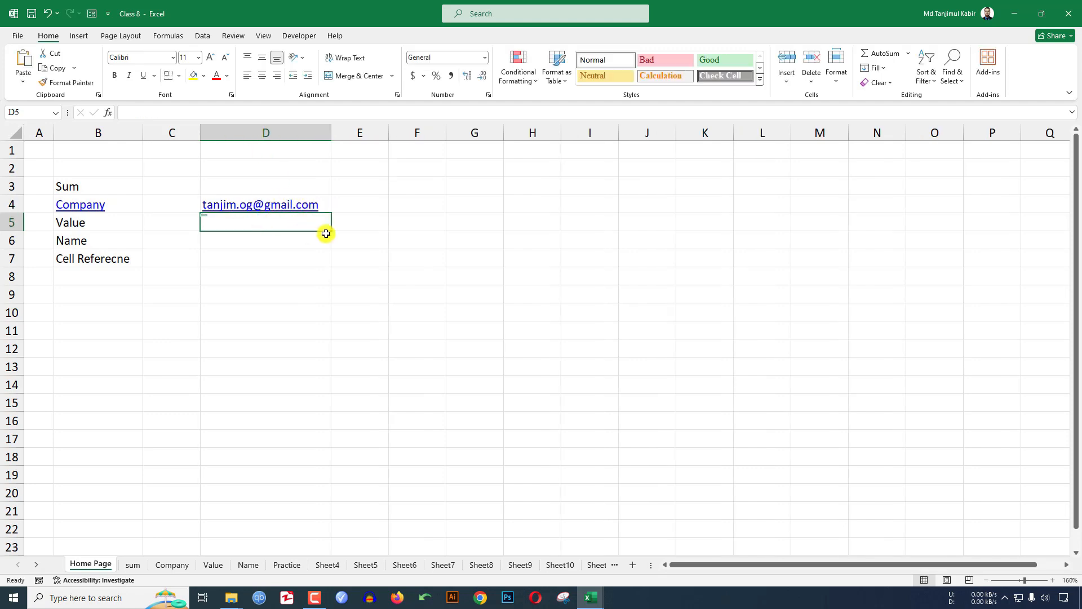
- Turn off AutoFormat's Internet and network path hyperlinks, then enter the e-mail address in D5
{"action": "left_click", "coordinate": [17, 35]}
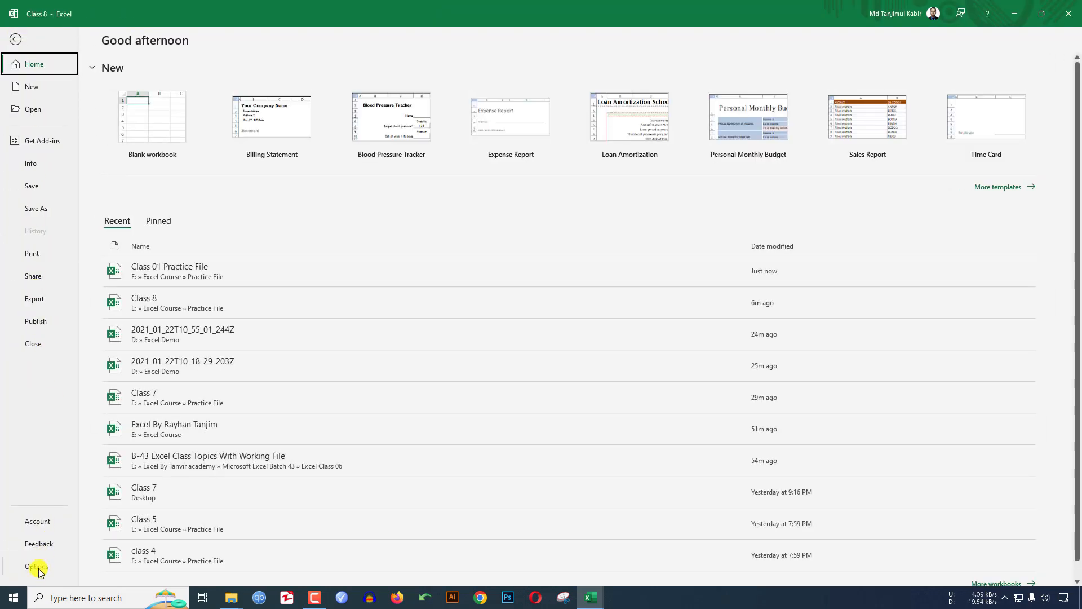
{"action": "left_click", "coordinate": [38, 567]}
{"action": "left_click", "coordinate": [332, 175]}
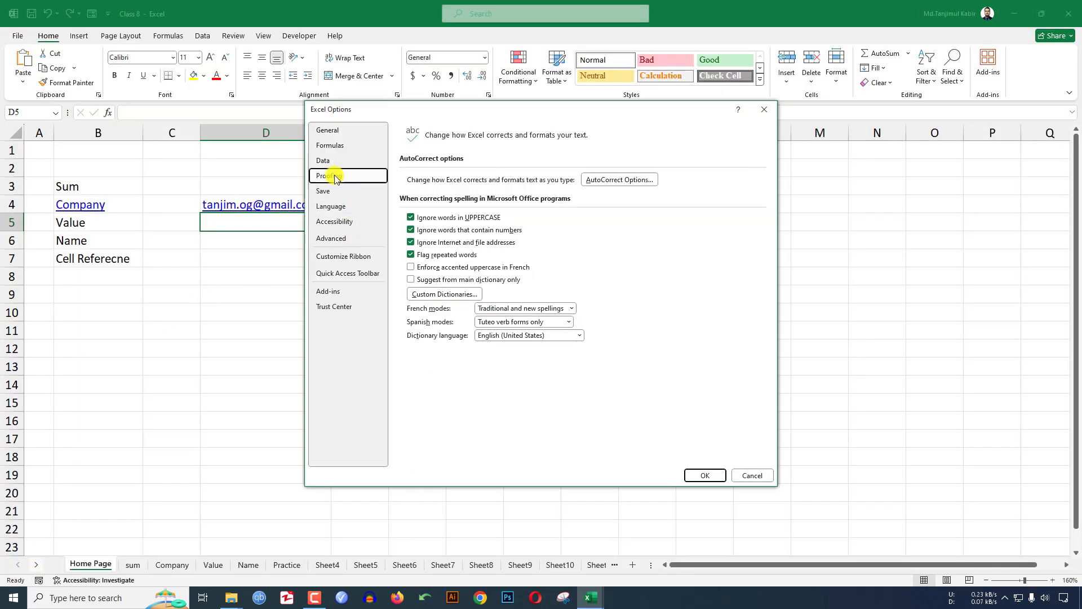
{"action": "left_click", "coordinate": [620, 179]}
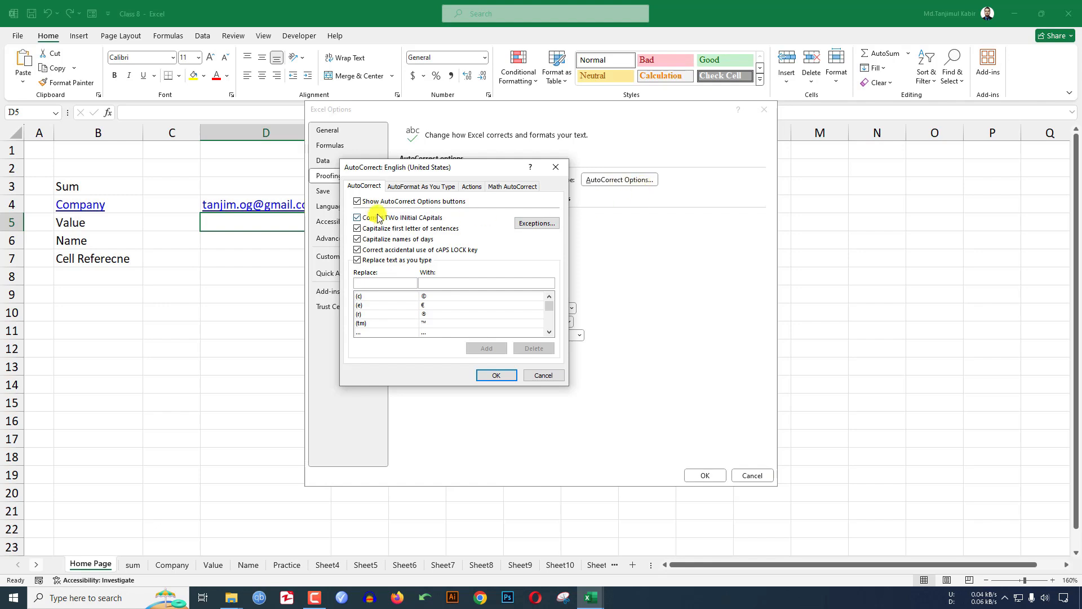
{"action": "left_click", "coordinate": [411, 187]}
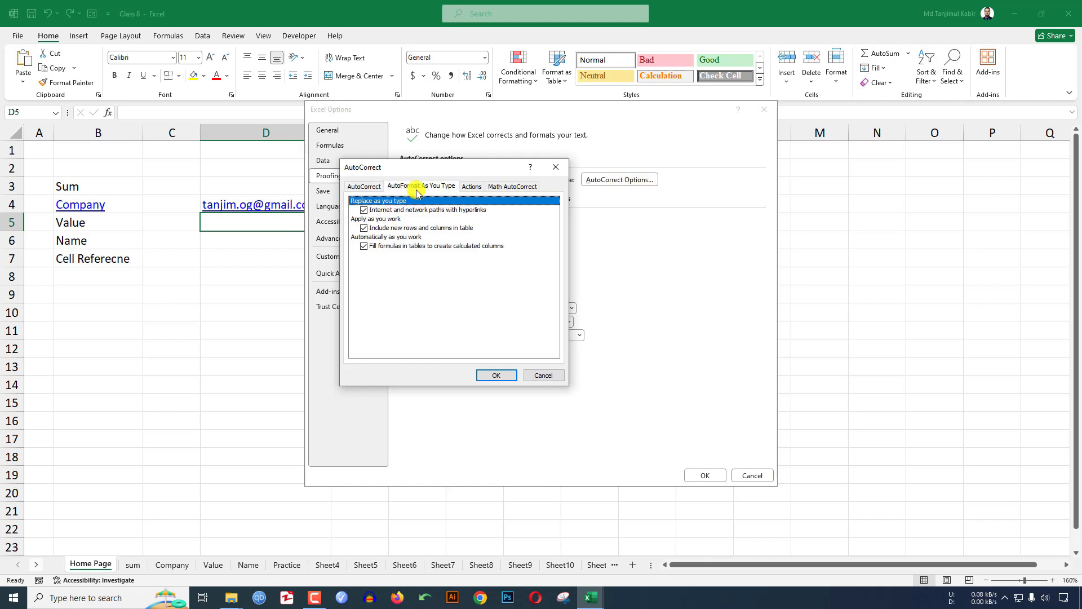
{"action": "left_click", "coordinate": [365, 211]}
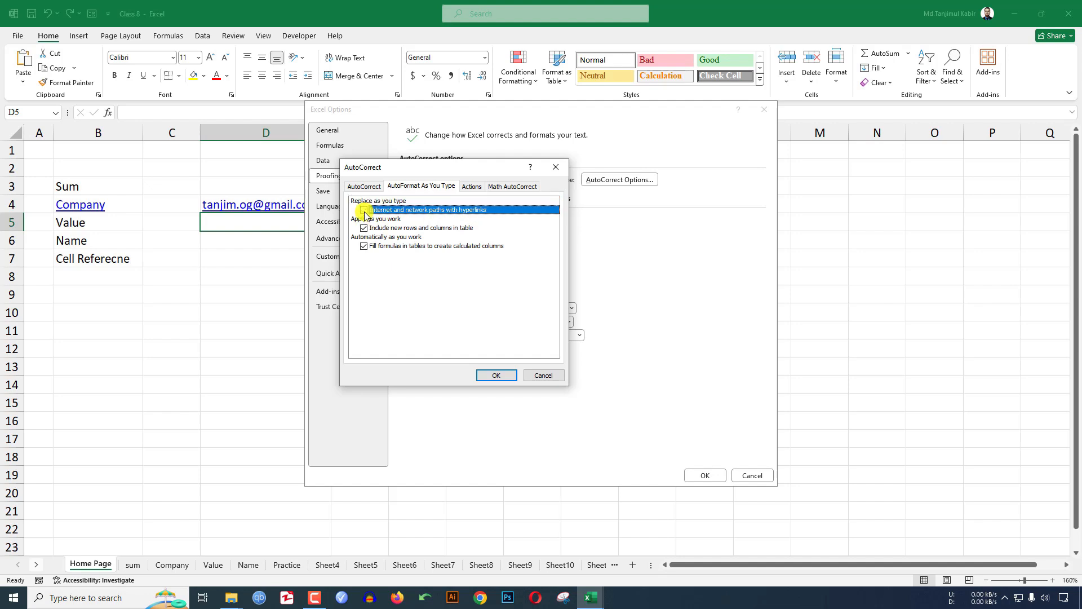
{"action": "left_click", "coordinate": [499, 376]}
{"action": "left_click", "coordinate": [753, 475]}
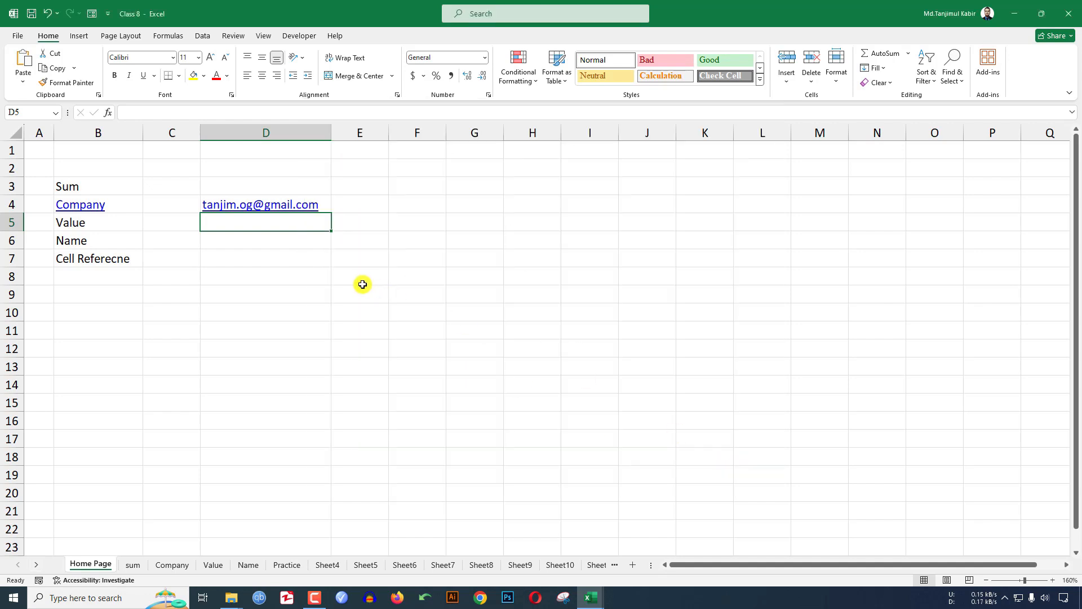
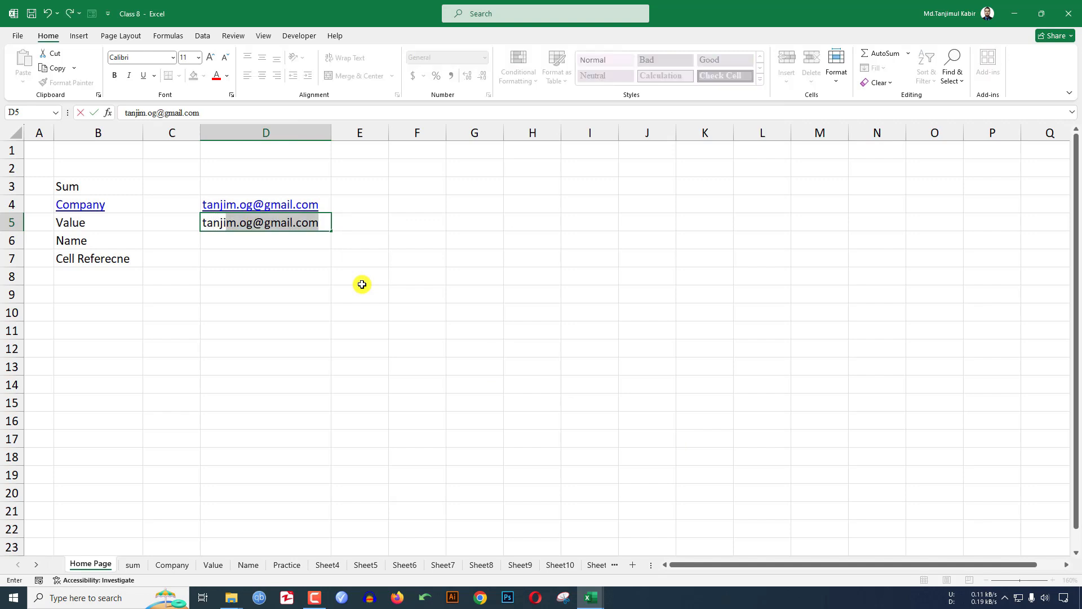
{"action": "key", "text": "Return"}
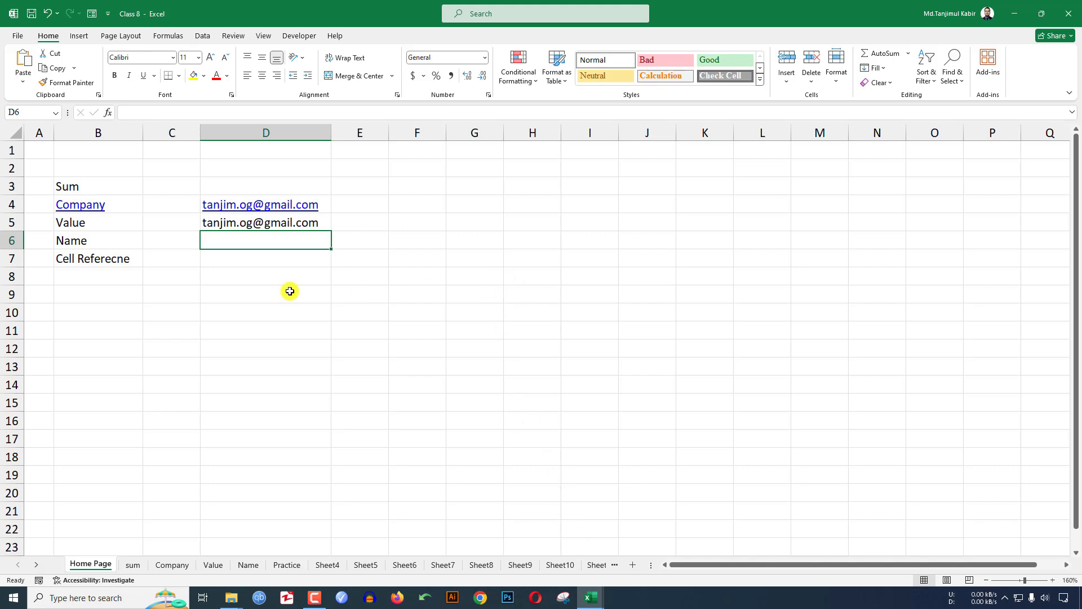
- Draw a rectangle across columns G–I, duplicate it twice, and stagger the three overlapping copies
{"action": "left_click", "coordinate": [79, 36]}
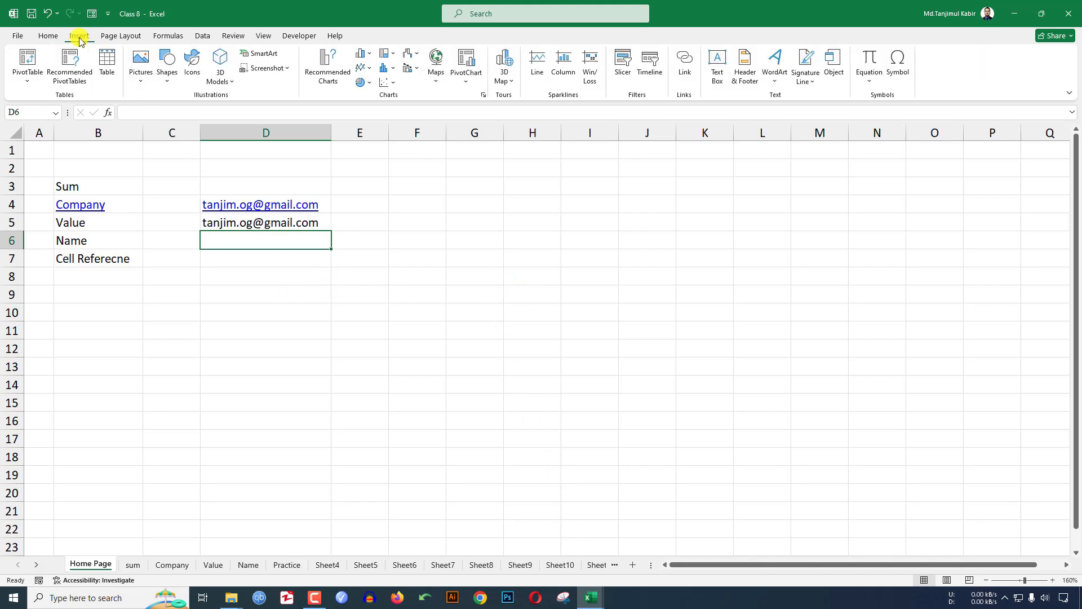
{"action": "left_click", "coordinate": [165, 79]}
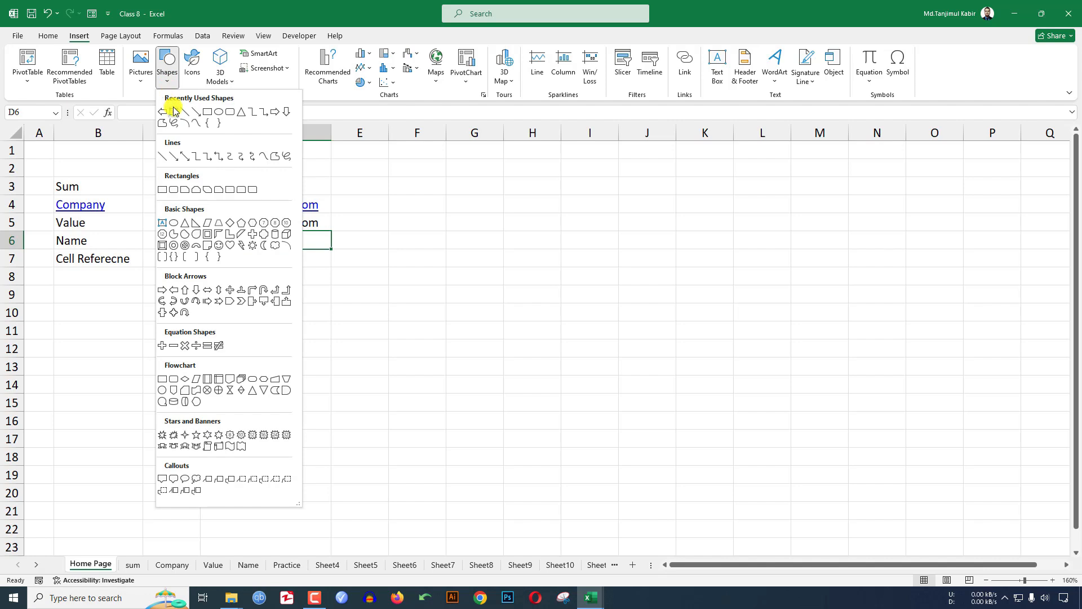
{"action": "left_click", "coordinate": [207, 112]}
{"action": "left_click_drag", "start_coordinate": [449, 214], "coordinate": [584, 283]}
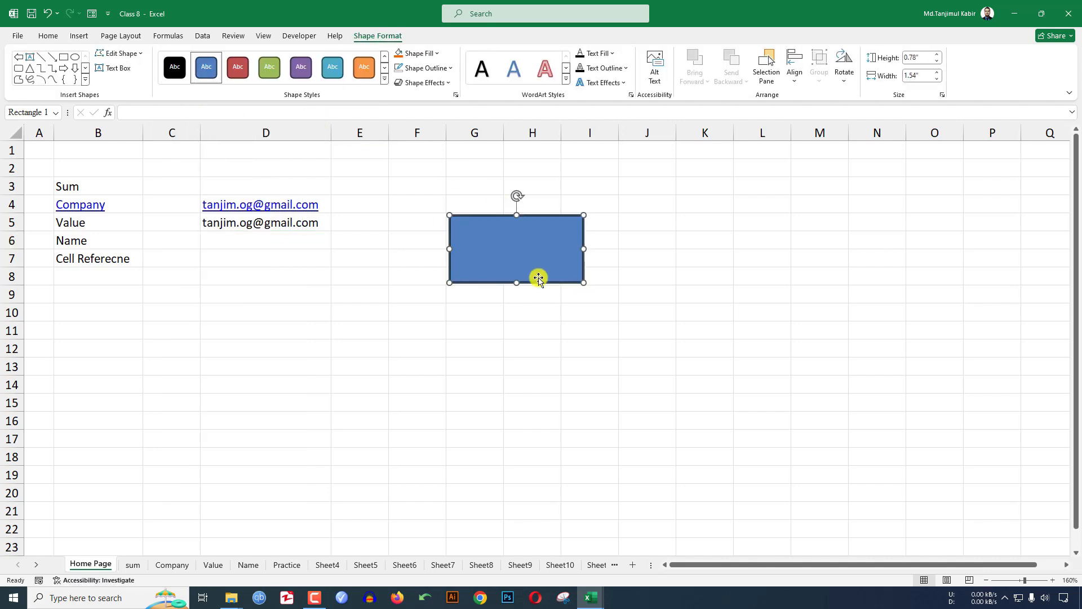
{"action": "left_click_drag", "start_coordinate": [538, 278], "coordinate": [703, 289]}
{"action": "key", "text": "F4"}
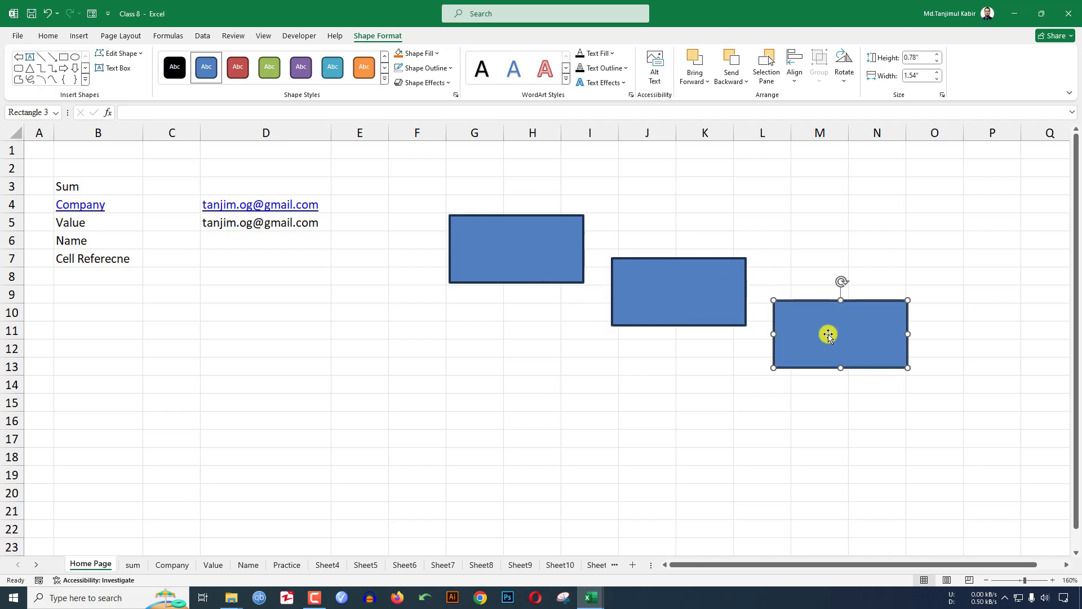
{"action": "left_click_drag", "start_coordinate": [825, 334], "coordinate": [745, 329]}
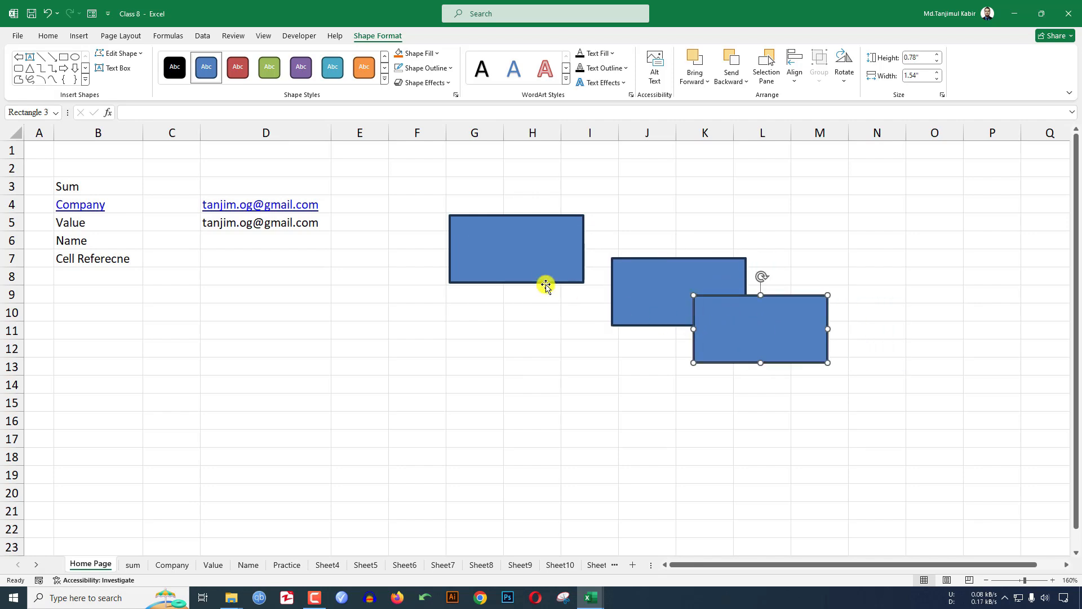
{"action": "left_click_drag", "start_coordinate": [538, 272], "coordinate": [599, 303]}
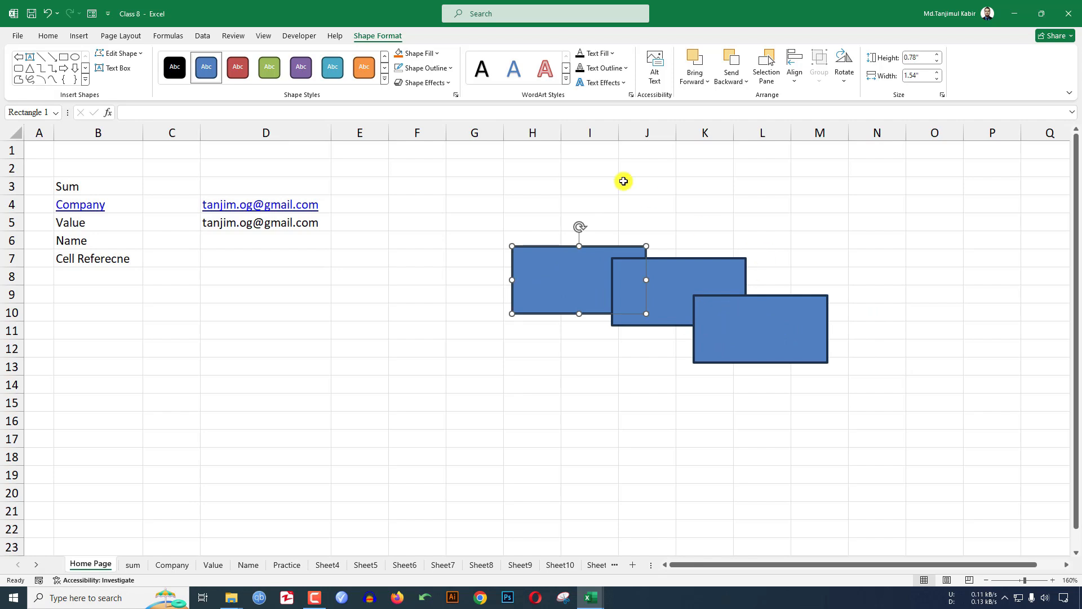
{"action": "left_click", "coordinate": [507, 199]}
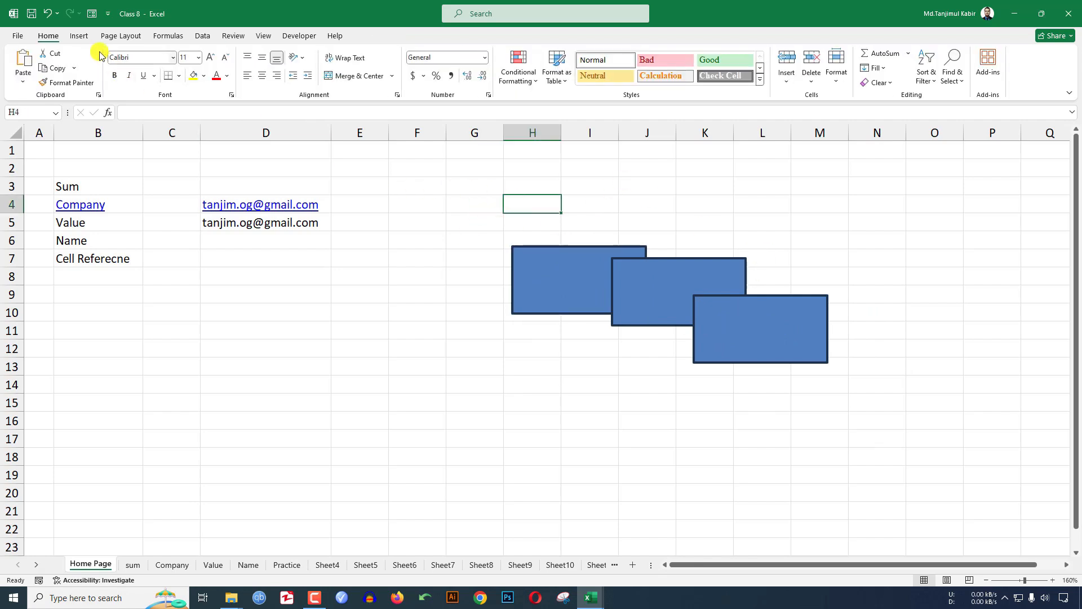
- Open the Selection Pane and toggle Rectangle 2 hidden and visible twice
{"action": "left_click", "coordinate": [111, 37]}
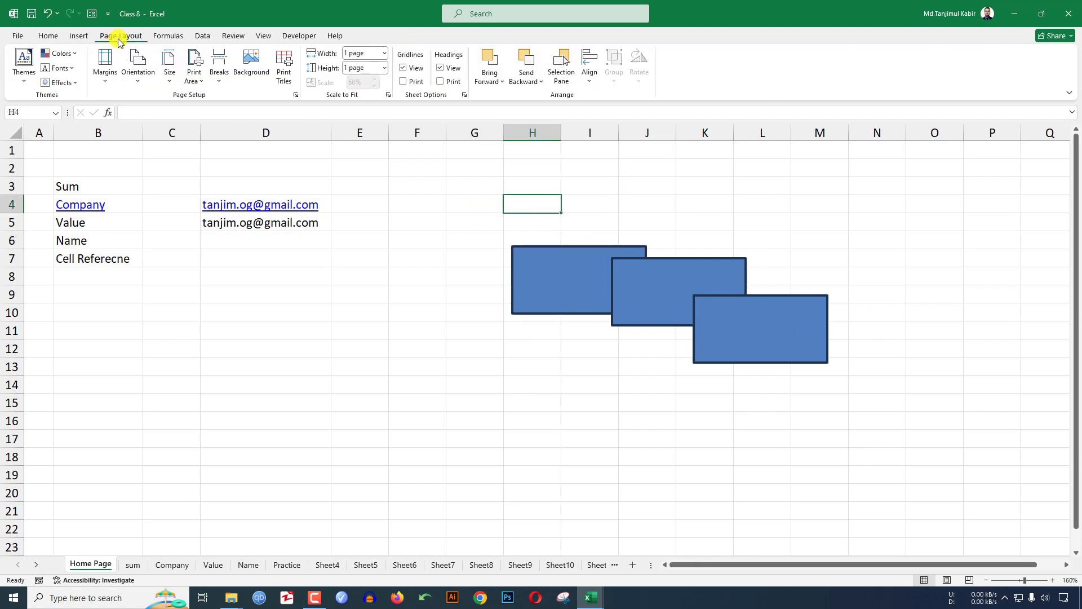
{"action": "left_click", "coordinate": [561, 71]}
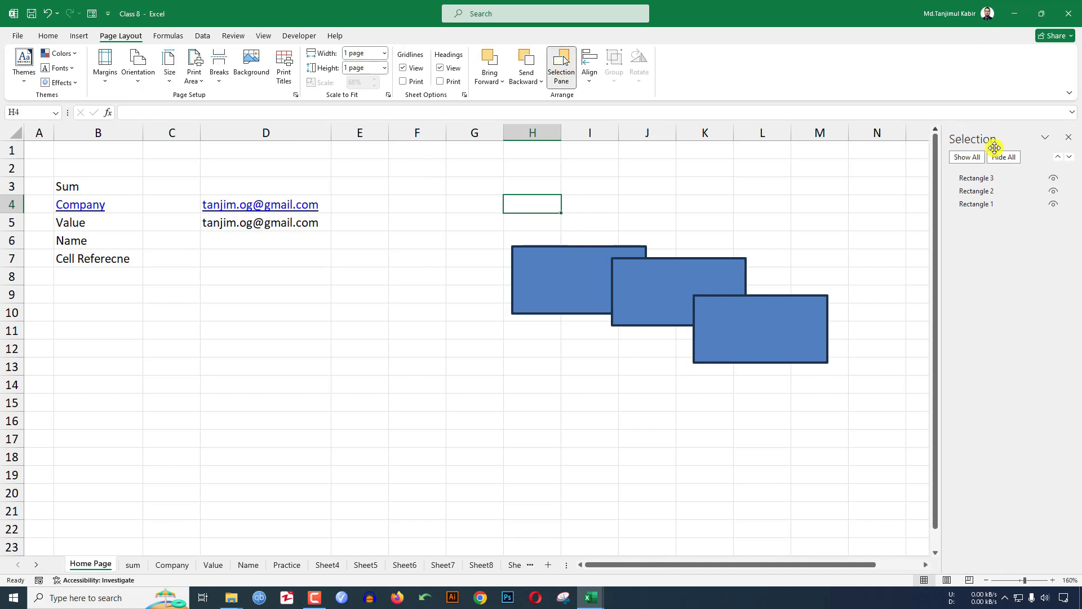
{"action": "left_click", "coordinate": [990, 178]}
{"action": "left_click", "coordinate": [984, 191]}
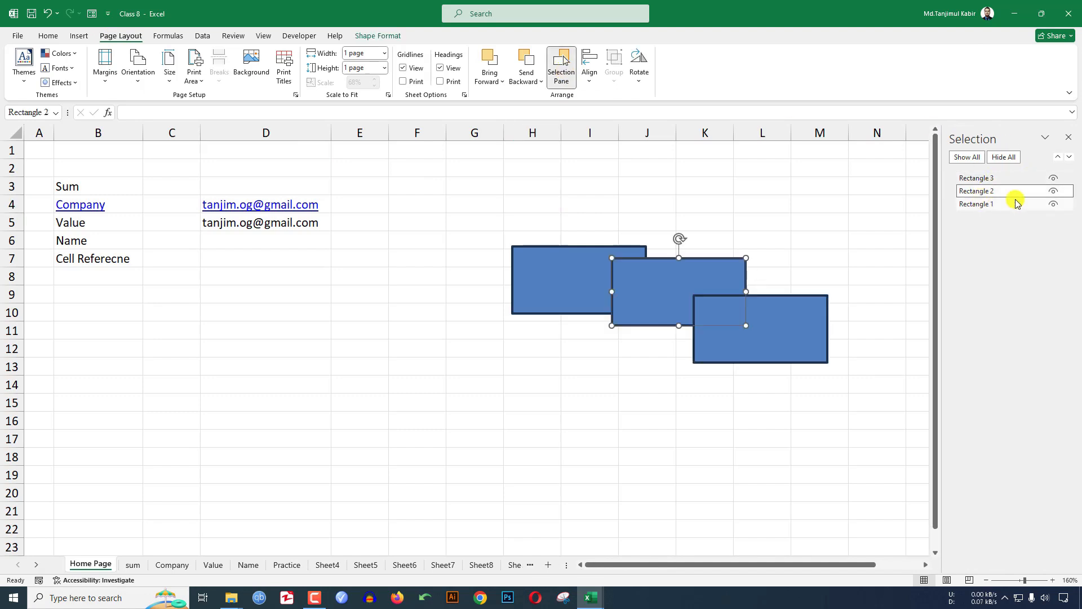
{"action": "left_click", "coordinate": [1052, 192]}
{"action": "left_click", "coordinate": [1053, 191]}
{"action": "left_click", "coordinate": [1052, 192]}
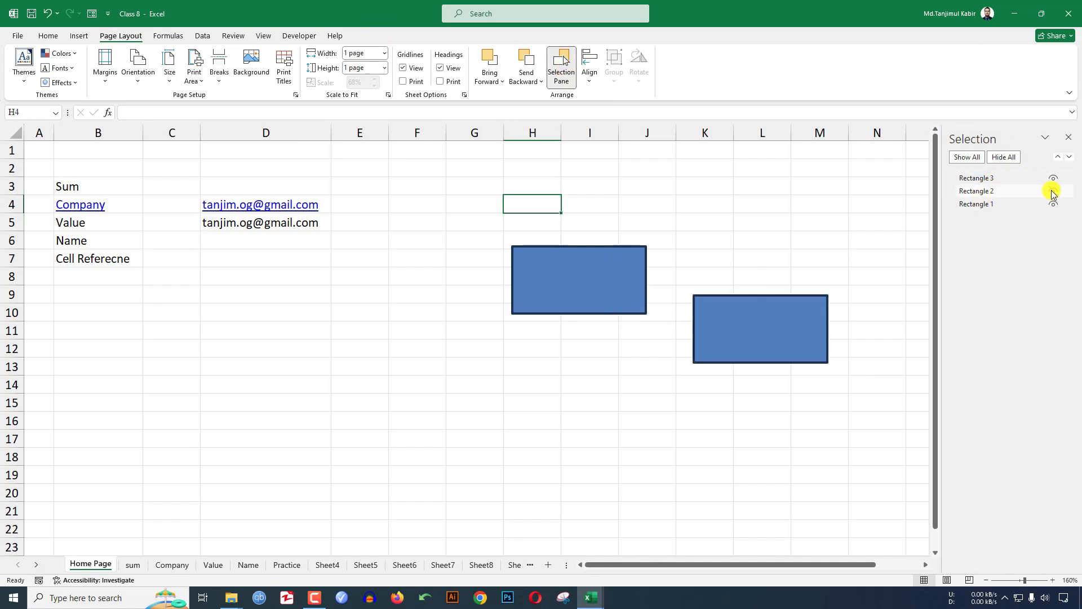
{"action": "left_click", "coordinate": [1053, 192]}
- Select Rectangle 1, 2 and 3 together
{"action": "left_click", "coordinate": [981, 191]}
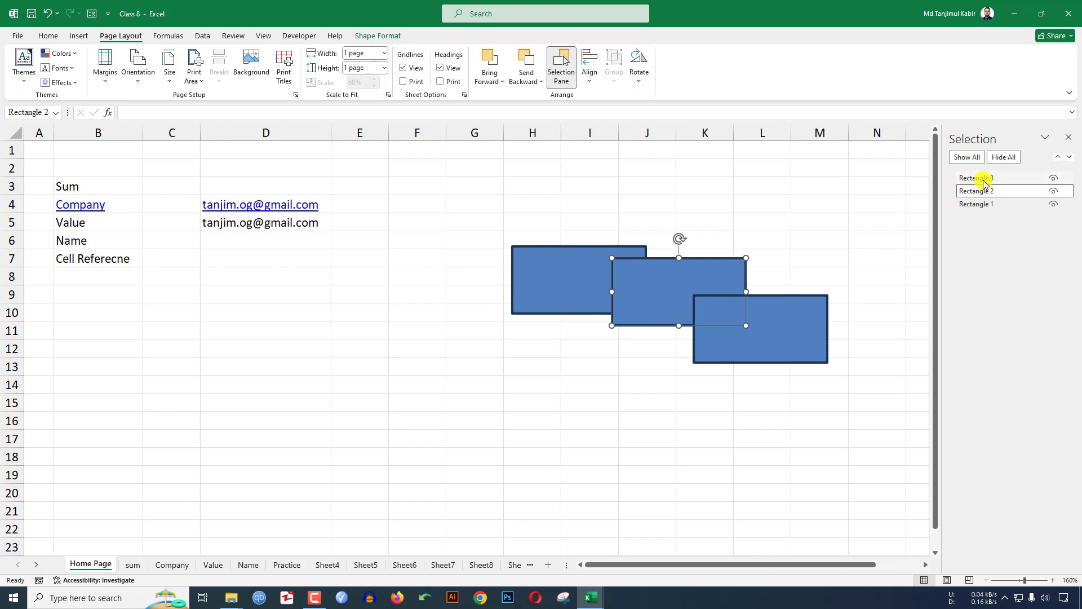
{"action": "left_click", "coordinate": [985, 178]}
{"action": "left_click", "coordinate": [982, 203]}
{"action": "left_click", "coordinate": [980, 193]}
{"action": "left_click", "coordinate": [977, 178]}
{"action": "left_click", "coordinate": [979, 191]}
{"action": "left_click", "coordinate": [976, 204]}
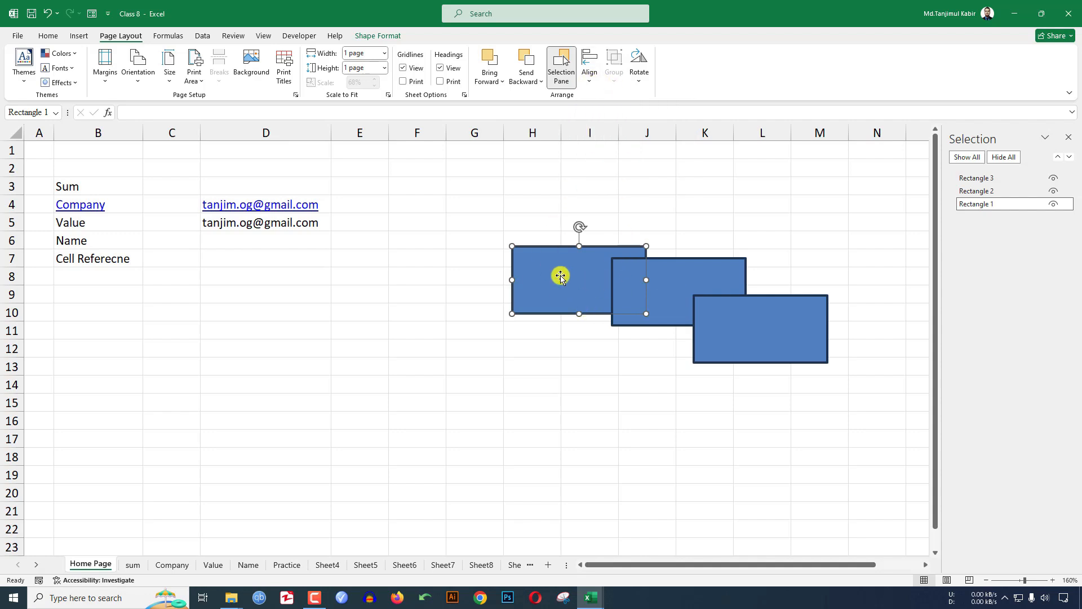
{"action": "left_click", "coordinate": [690, 276], "text": "ctrl"}
{"action": "left_click", "coordinate": [788, 312], "text": "ctrl"}
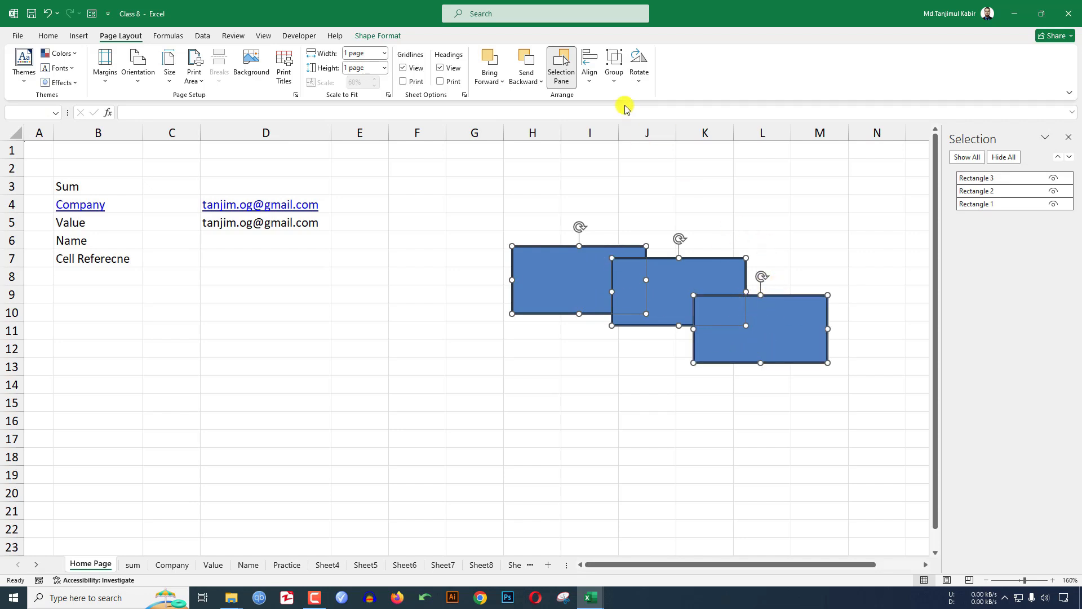
- Align the three rectangles on their middles, after undoing a trial alignment
{"action": "left_click", "coordinate": [589, 65]}
{"action": "left_click", "coordinate": [614, 115]}
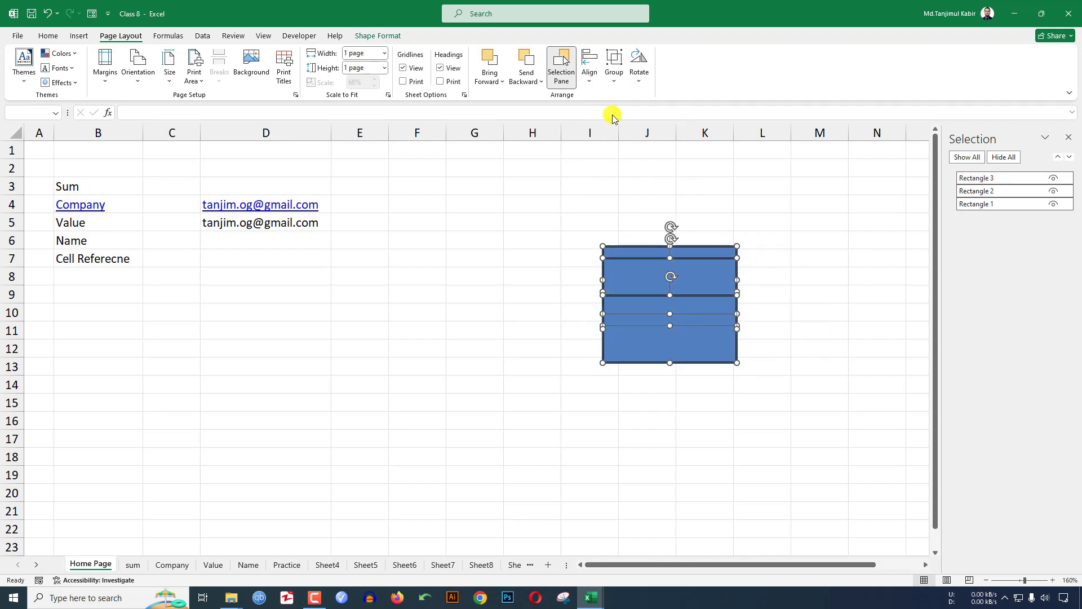
{"action": "left_click", "coordinate": [592, 79]}
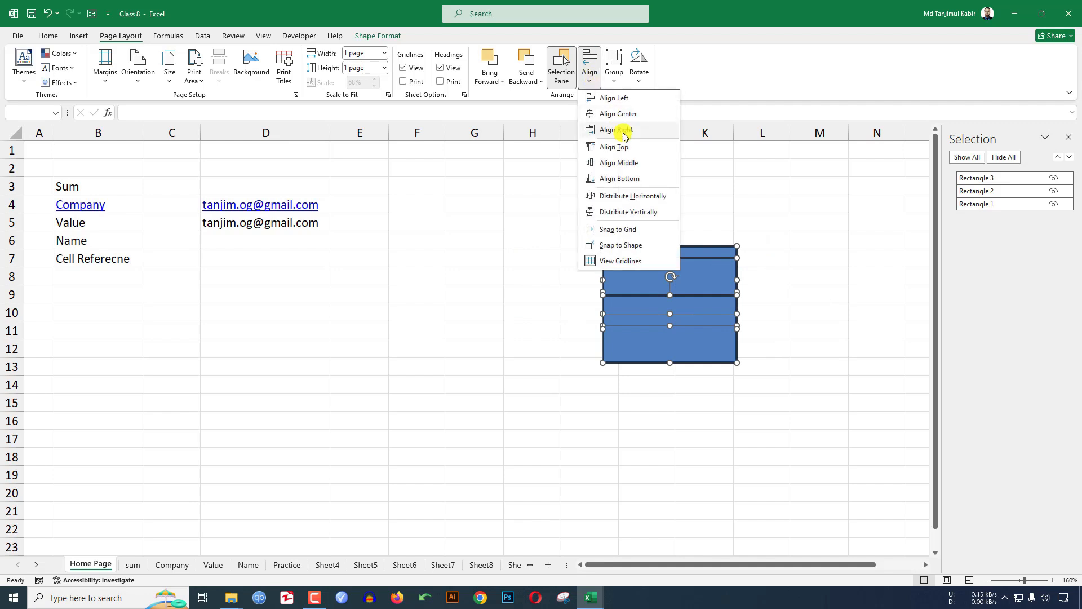
{"action": "left_click", "coordinate": [626, 163]}
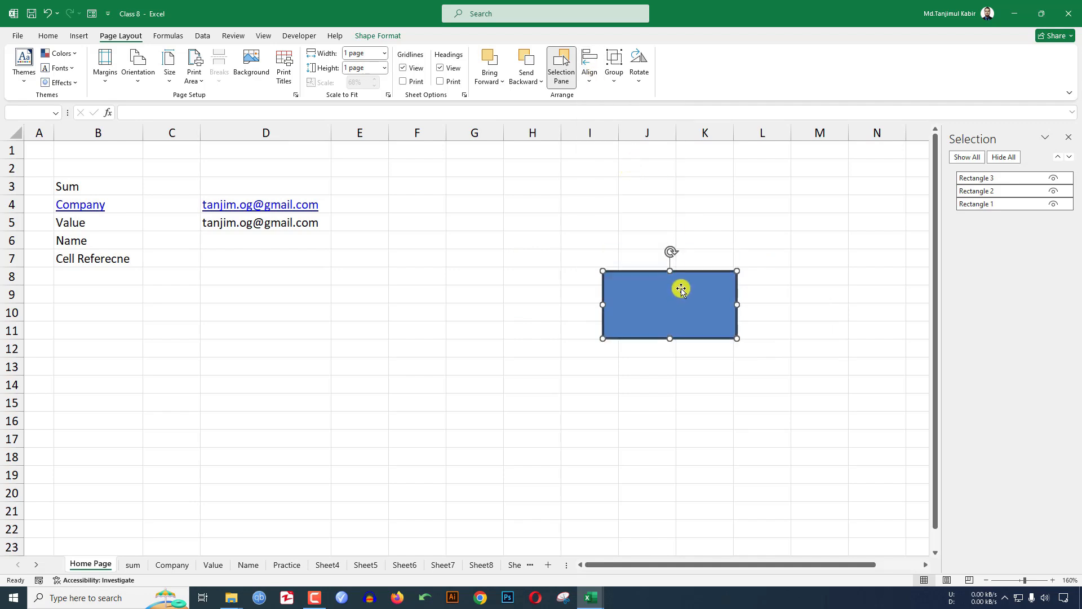
{"action": "key", "text": "ctrl+z"}
{"action": "key", "text": "ctrl+z"}
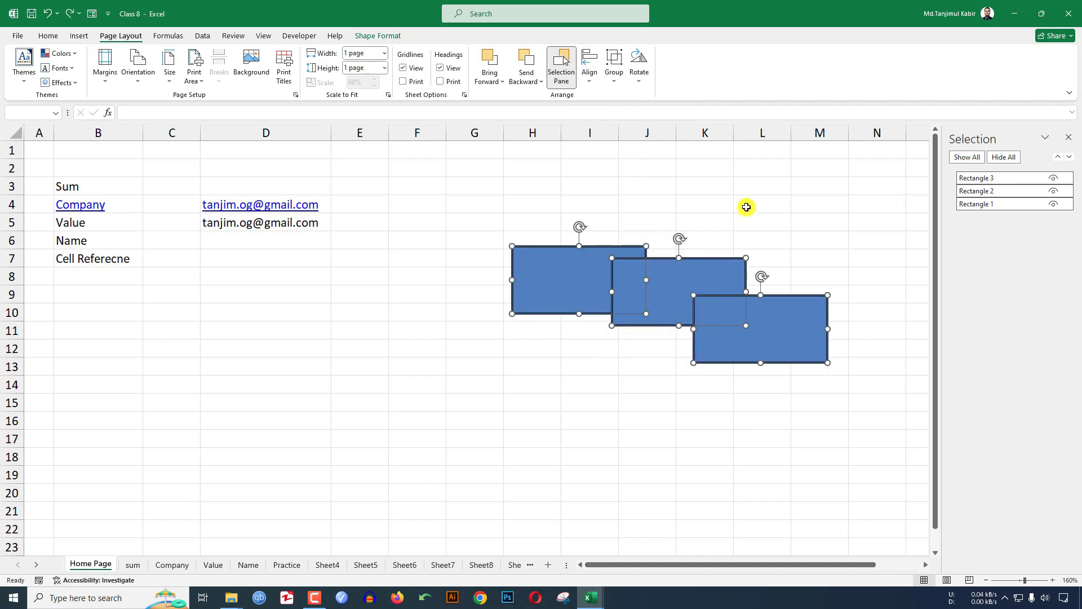
{"action": "left_click", "coordinate": [589, 65]}
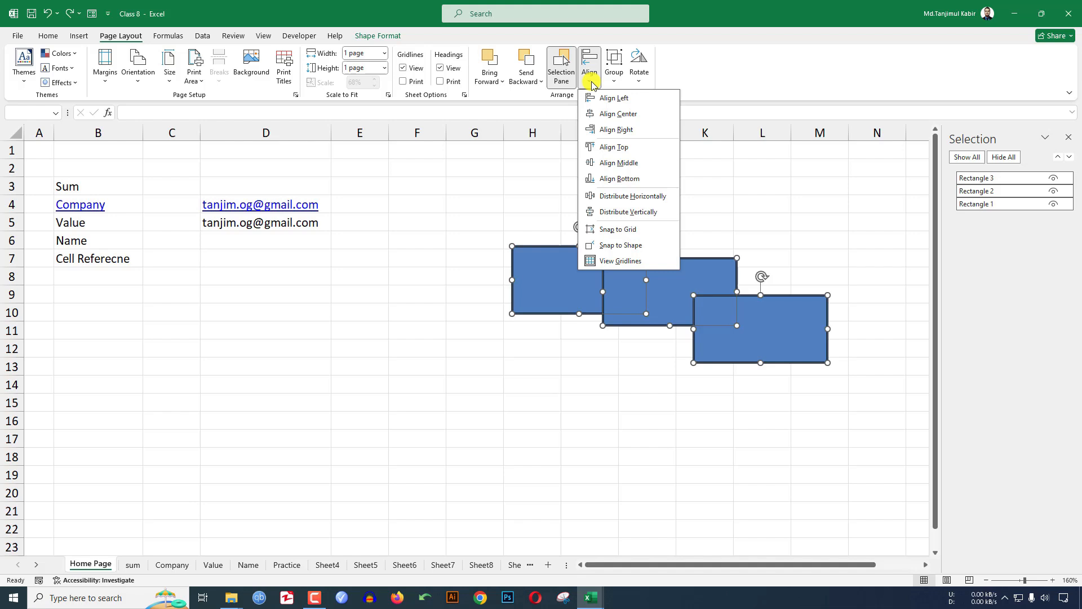
{"action": "left_click", "coordinate": [619, 164]}
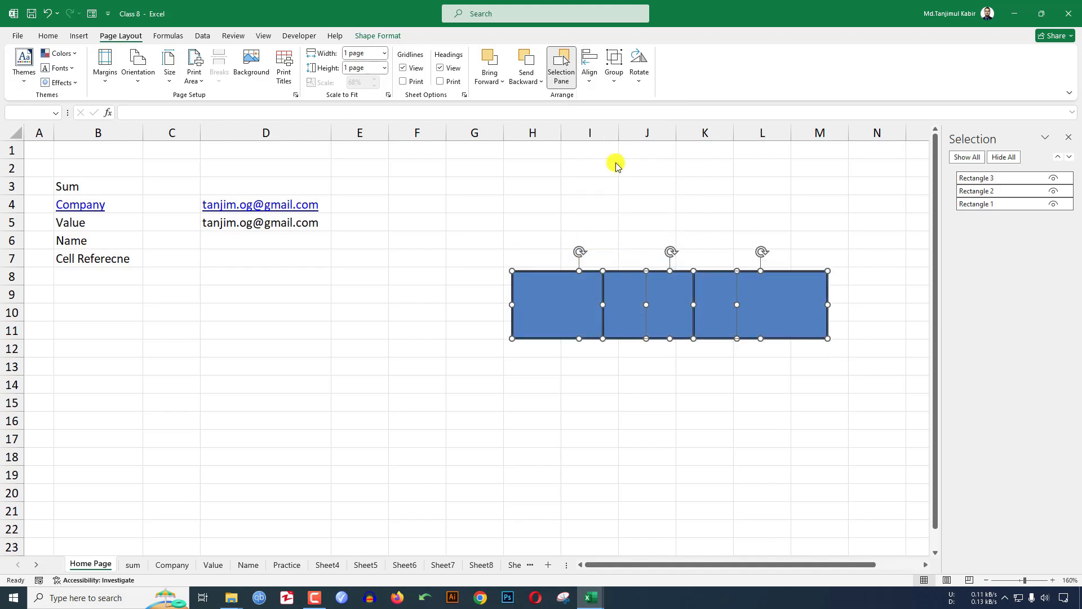
- Spread the rectangles apart, moving them across columns F to M
{"action": "left_click", "coordinate": [695, 378]}
{"action": "left_click_drag", "start_coordinate": [568, 317], "coordinate": [467, 316]}
{"action": "left_click_drag", "start_coordinate": [640, 316], "coordinate": [634, 319]}
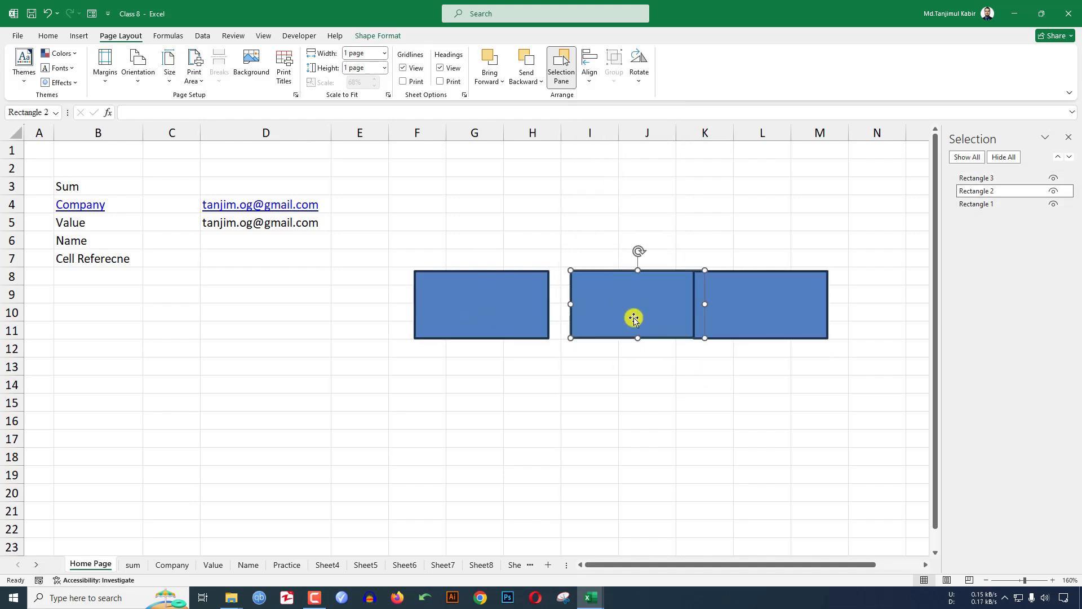
{"action": "left_click_drag", "start_coordinate": [725, 314], "coordinate": [779, 317]}
- Align Middle the three rectangles and Distribute Horizontally for even spacing
{"action": "left_click", "coordinate": [513, 307]}
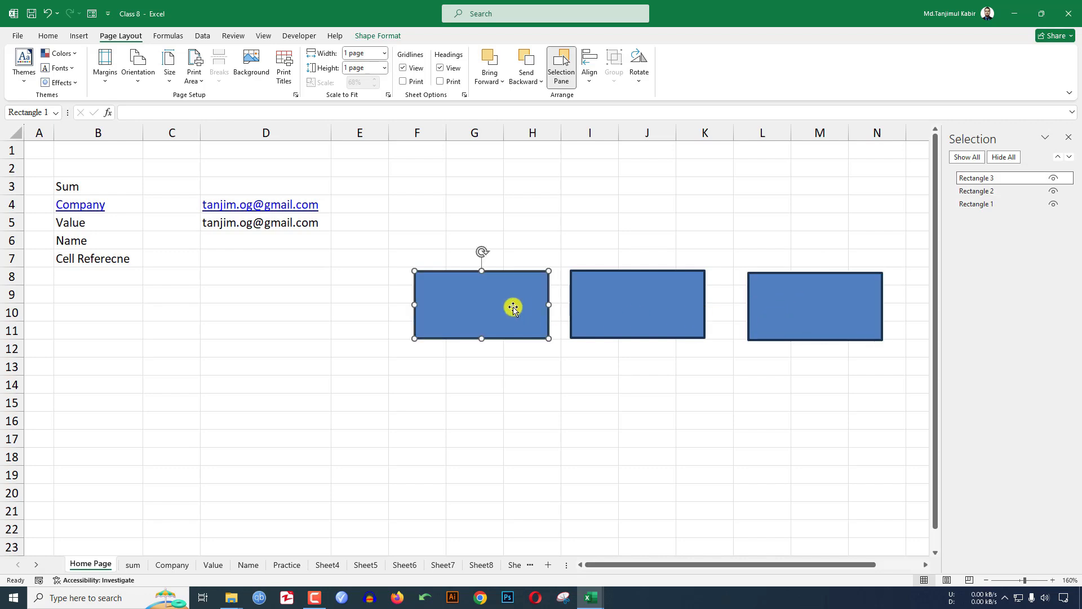
{"action": "left_click", "coordinate": [637, 307], "text": "ctrl"}
{"action": "left_click", "coordinate": [755, 308], "text": "ctrl"}
{"action": "left_click", "coordinate": [589, 73]}
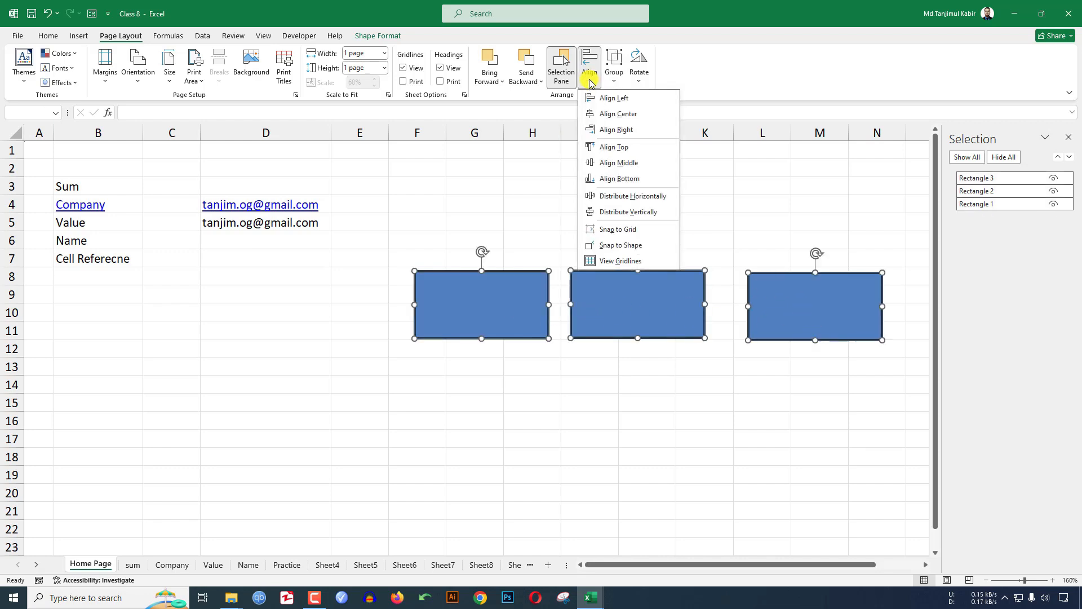
{"action": "left_click", "coordinate": [614, 164]}
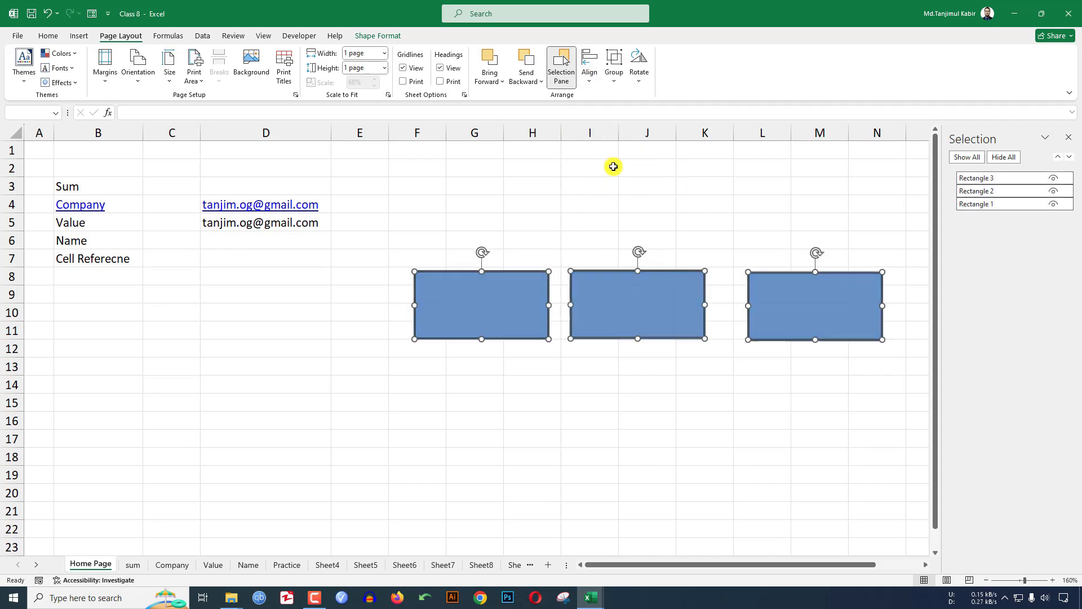
{"action": "left_click", "coordinate": [591, 79]}
{"action": "left_click", "coordinate": [629, 197]}
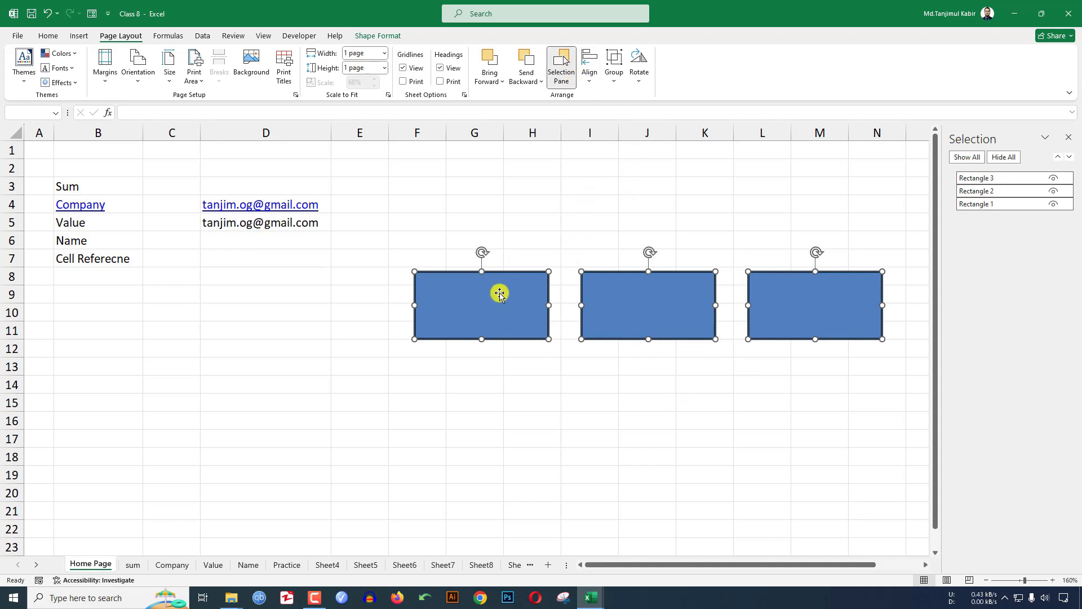
- Reselect all three rectangles together
{"action": "left_click", "coordinate": [772, 391]}
{"action": "left_click", "coordinate": [508, 314]}
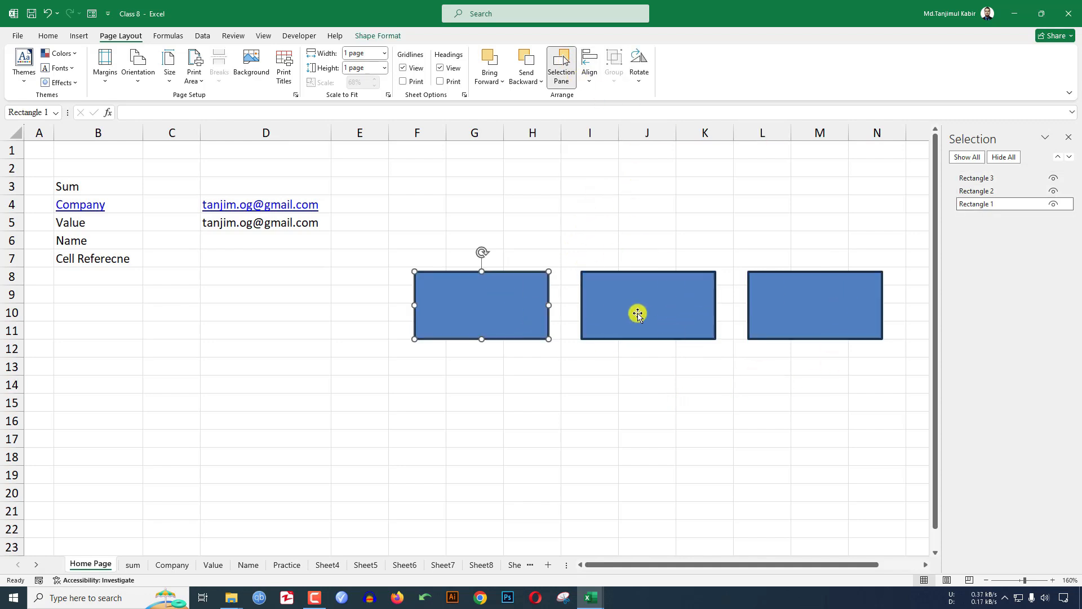
{"action": "left_click", "coordinate": [640, 313]}
{"action": "left_click", "coordinate": [796, 316]}
{"action": "left_click", "coordinate": [519, 310], "text": "ctrl"}
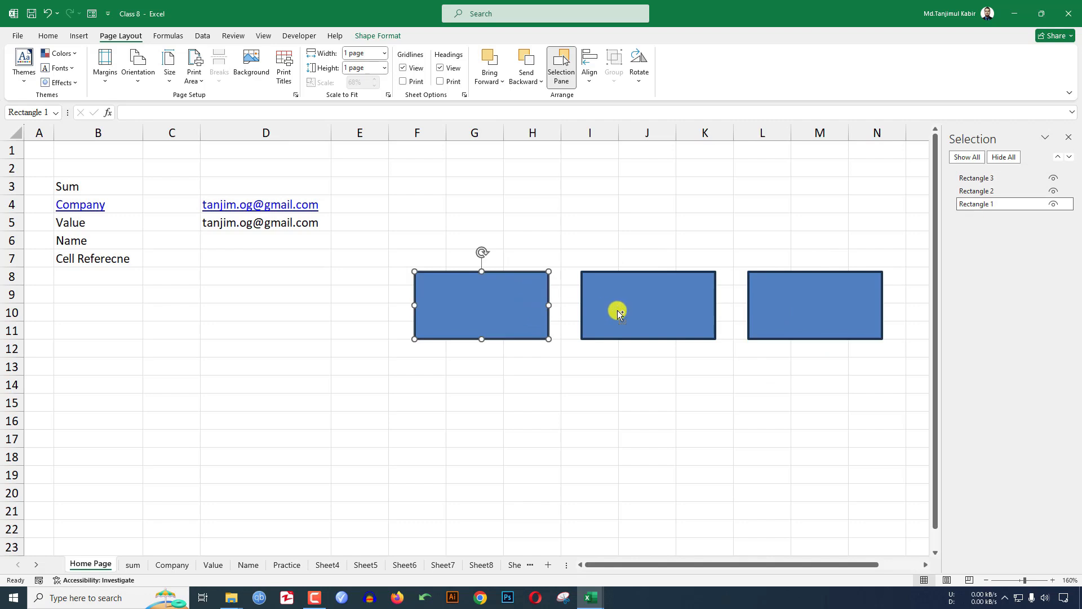
{"action": "left_click", "coordinate": [618, 306], "text": "ctrl"}
{"action": "left_click", "coordinate": [835, 307], "text": "ctrl"}
- Group the rectangles, move the group up and left, then ungroup them
{"action": "left_click", "coordinate": [615, 72]}
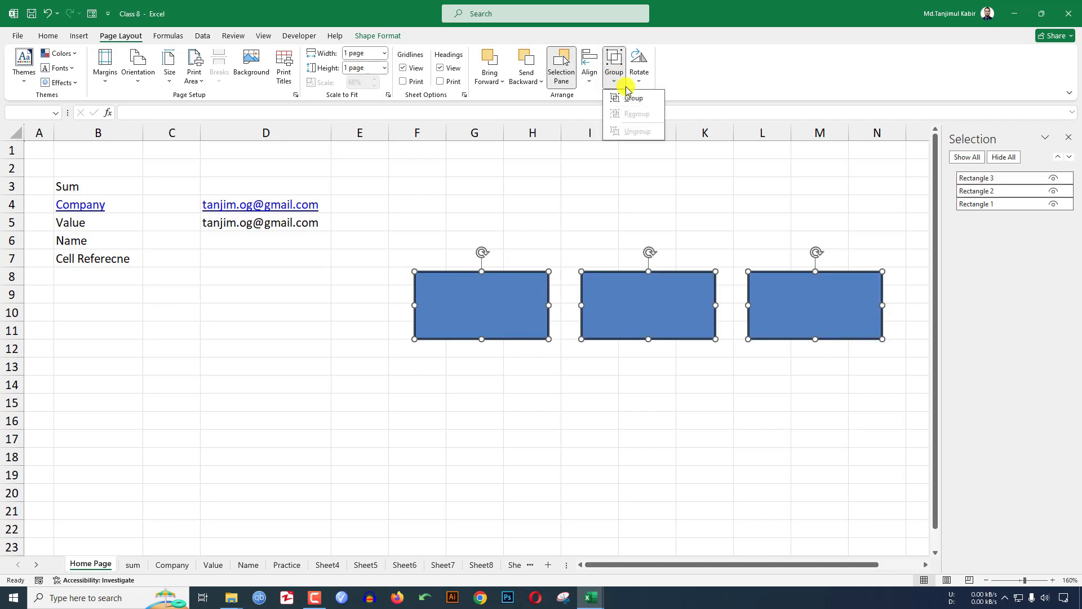
{"action": "left_click", "coordinate": [630, 99]}
{"action": "left_click_drag", "start_coordinate": [666, 269], "coordinate": [631, 265]}
{"action": "left_click", "coordinate": [615, 72]}
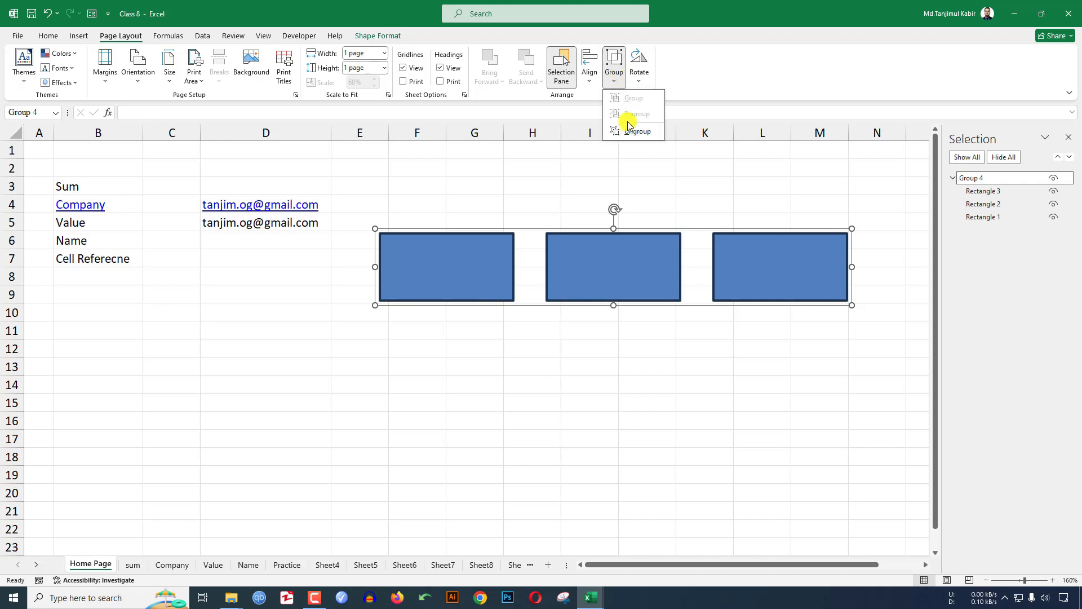
{"action": "left_click", "coordinate": [630, 129]}
- Rotate the middle rectangle 90° upright, then rotate it back to horizontal
{"action": "left_click", "coordinate": [610, 310]}
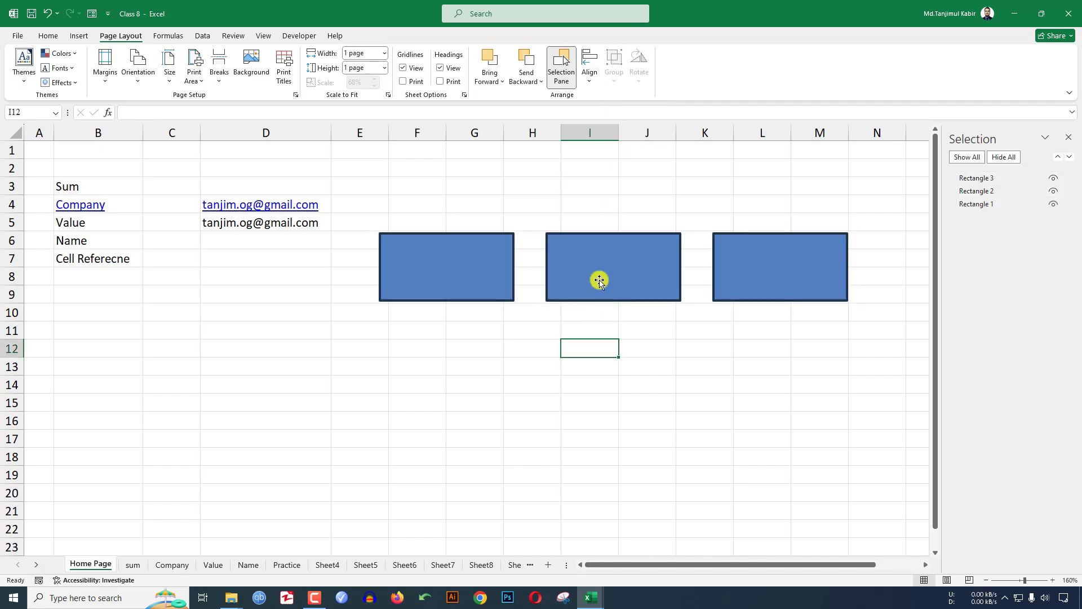
{"action": "left_click", "coordinate": [619, 248]}
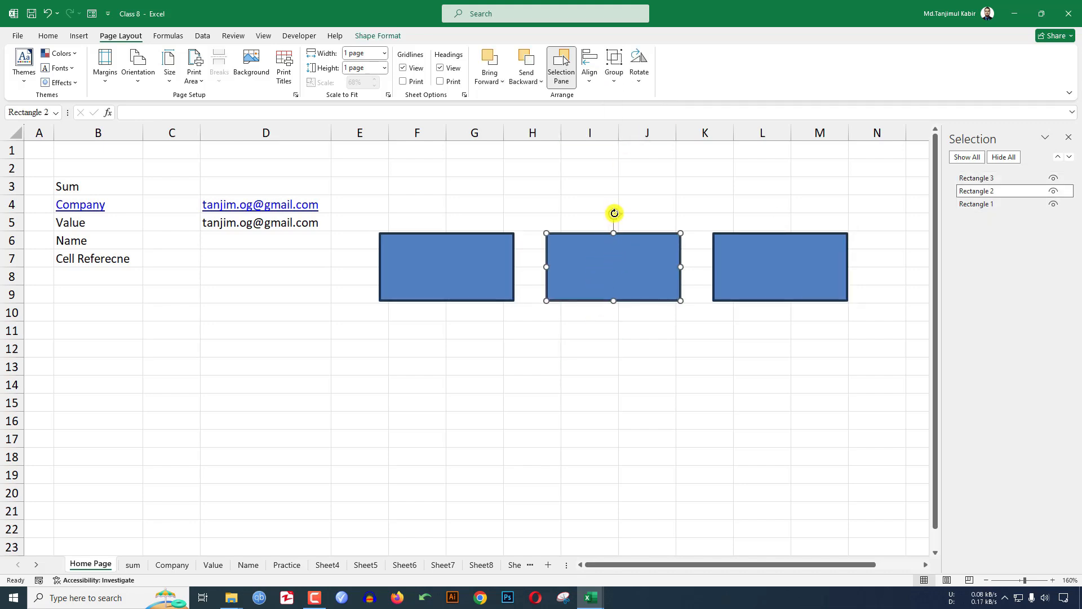
{"action": "left_click", "coordinate": [640, 76]}
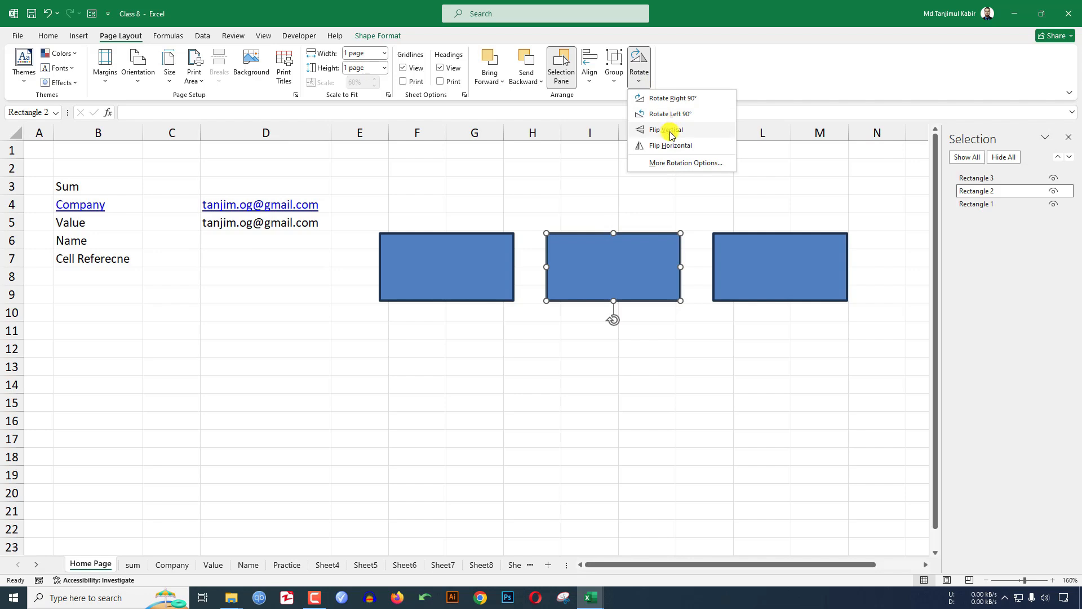
{"action": "left_click", "coordinate": [681, 114]}
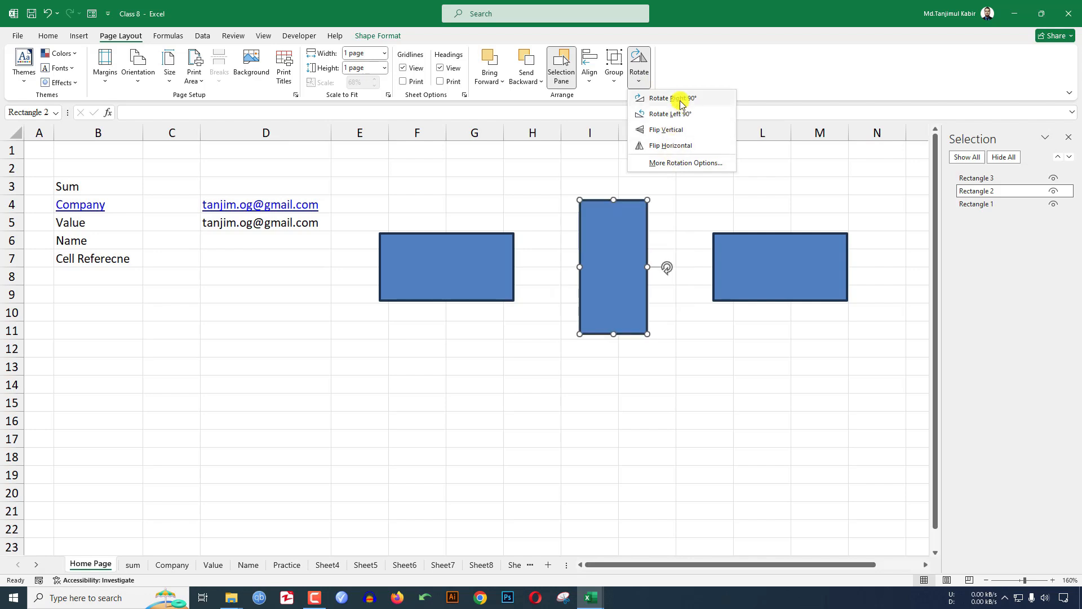
{"action": "left_click", "coordinate": [679, 98]}
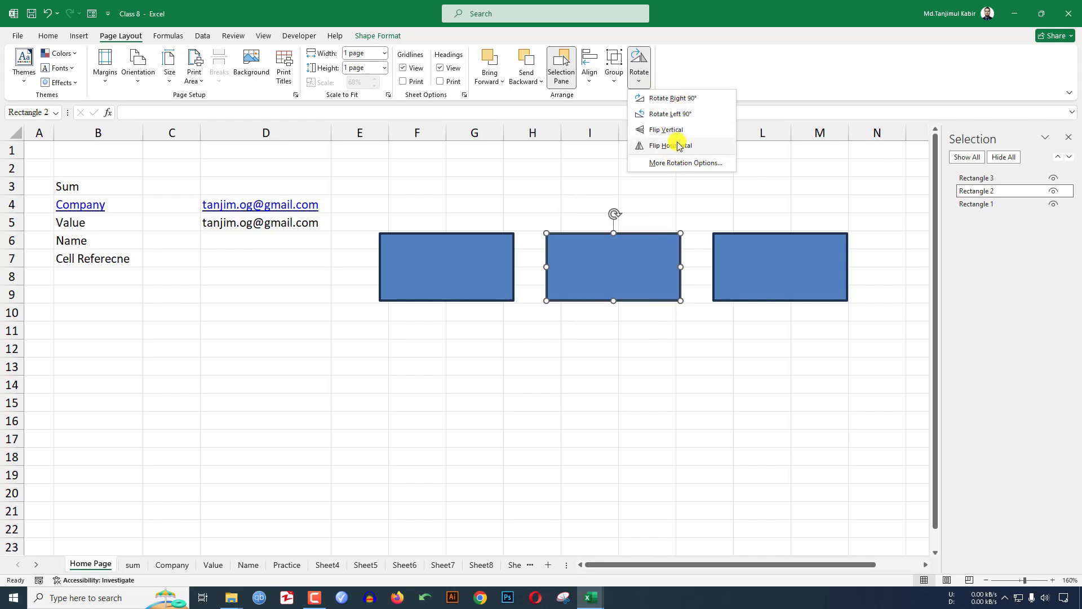
- Delete the left, middle and right rectangles one by one
{"action": "left_click", "coordinate": [676, 387]}
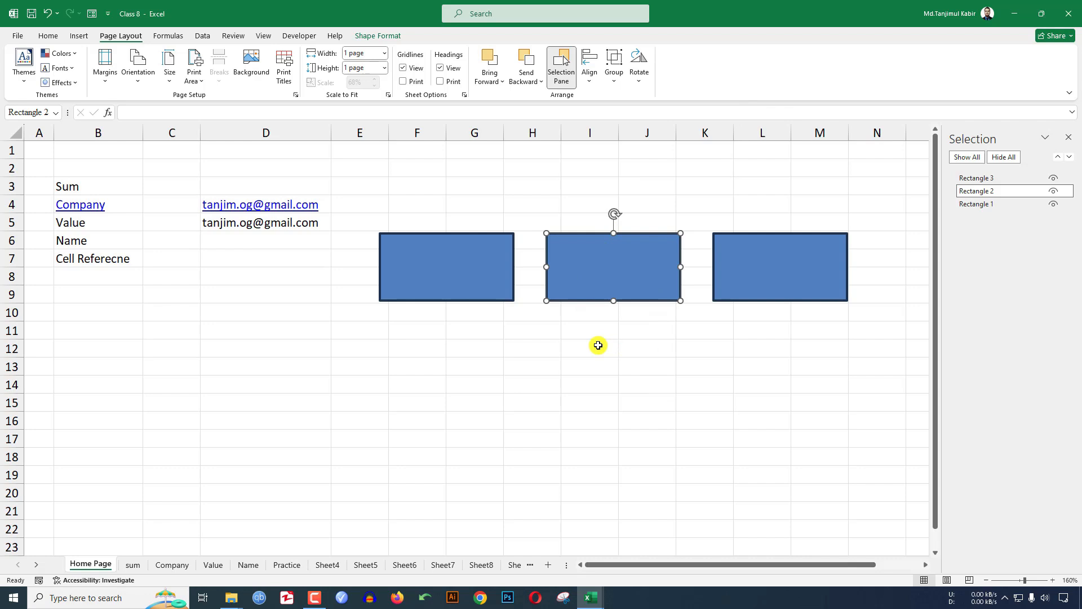
{"action": "left_click", "coordinate": [495, 284]}
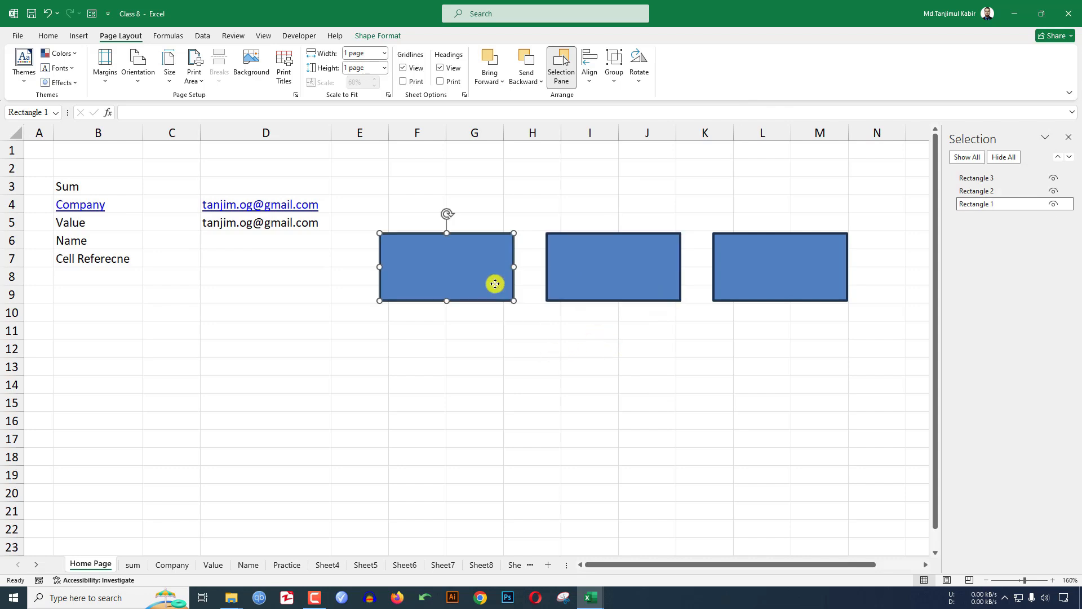
{"action": "key", "text": "Delete"}
{"action": "left_click", "coordinate": [580, 278]}
{"action": "key", "text": "Delete"}
{"action": "left_click", "coordinate": [763, 269]}
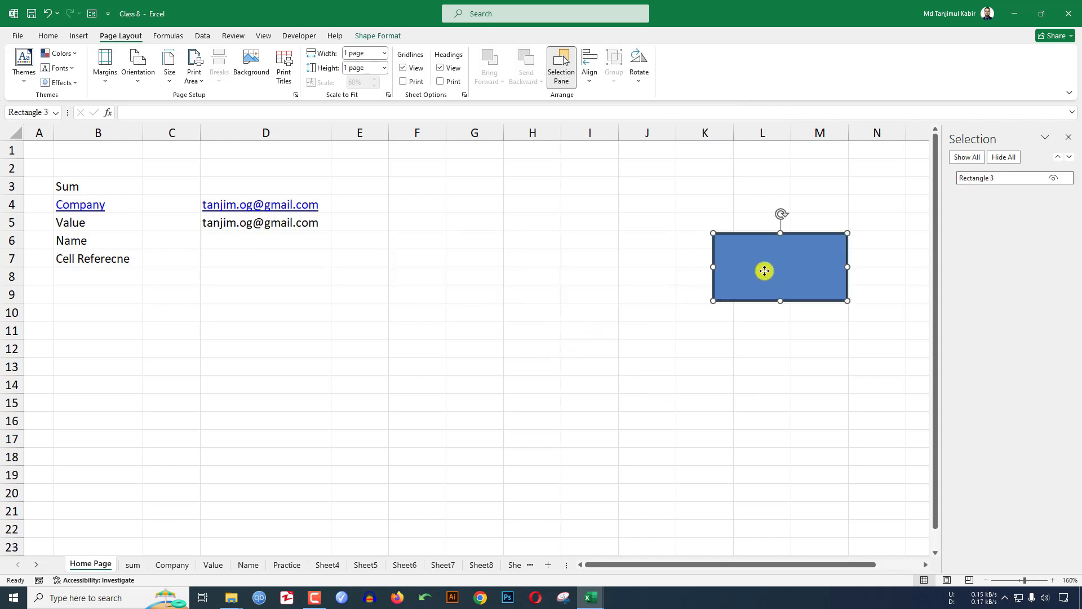
{"action": "key", "text": "Delete"}
{"action": "left_click", "coordinate": [646, 314]}
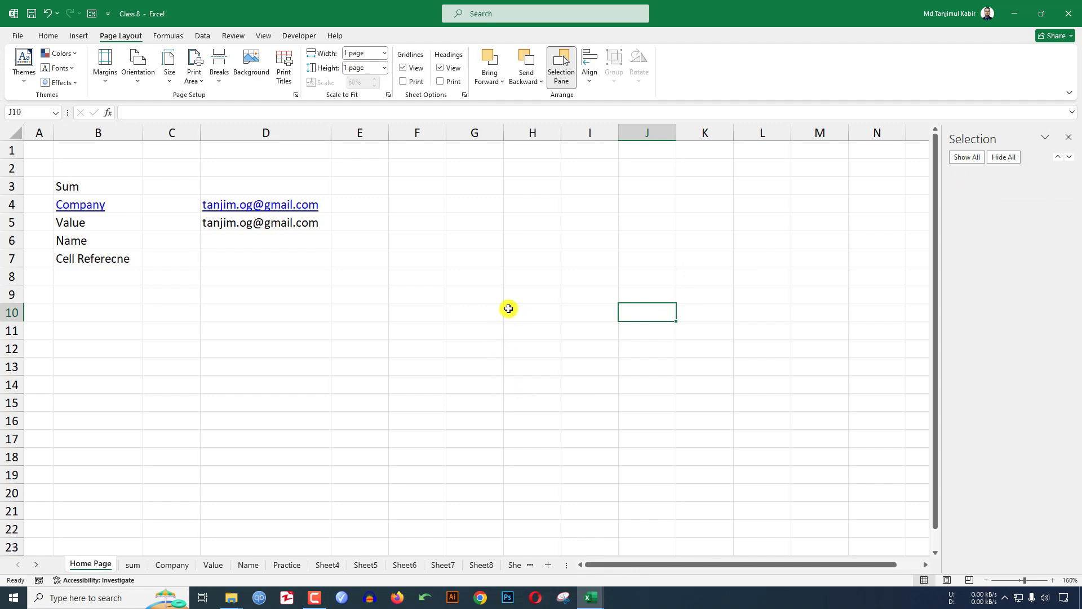
{"action": "left_click", "coordinate": [482, 260]}
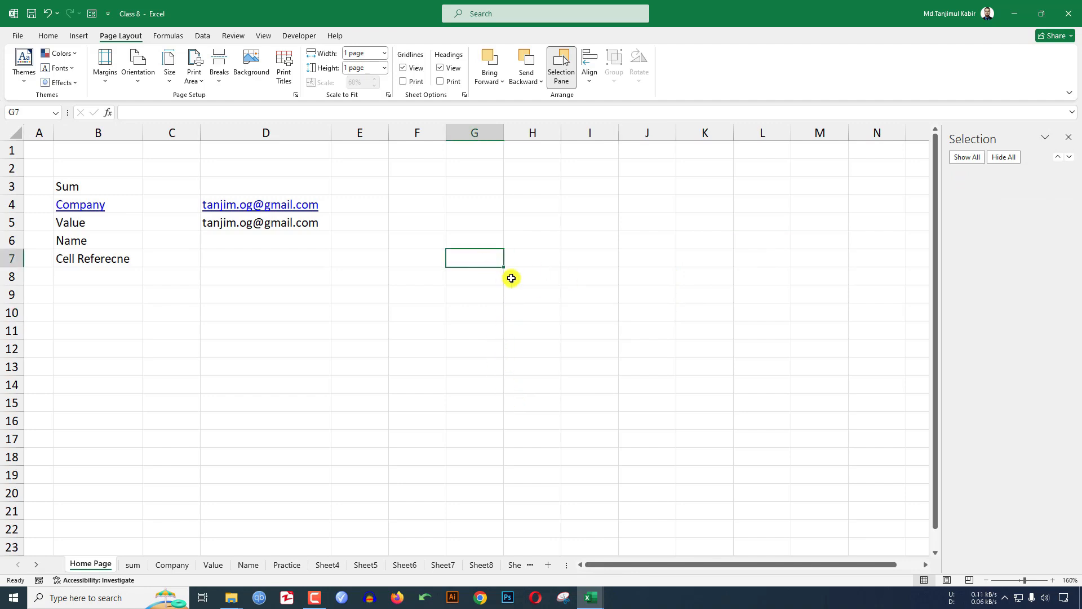
- Enter M2 in G7 and X2 in H7
{"action": "type", "text": "M"}
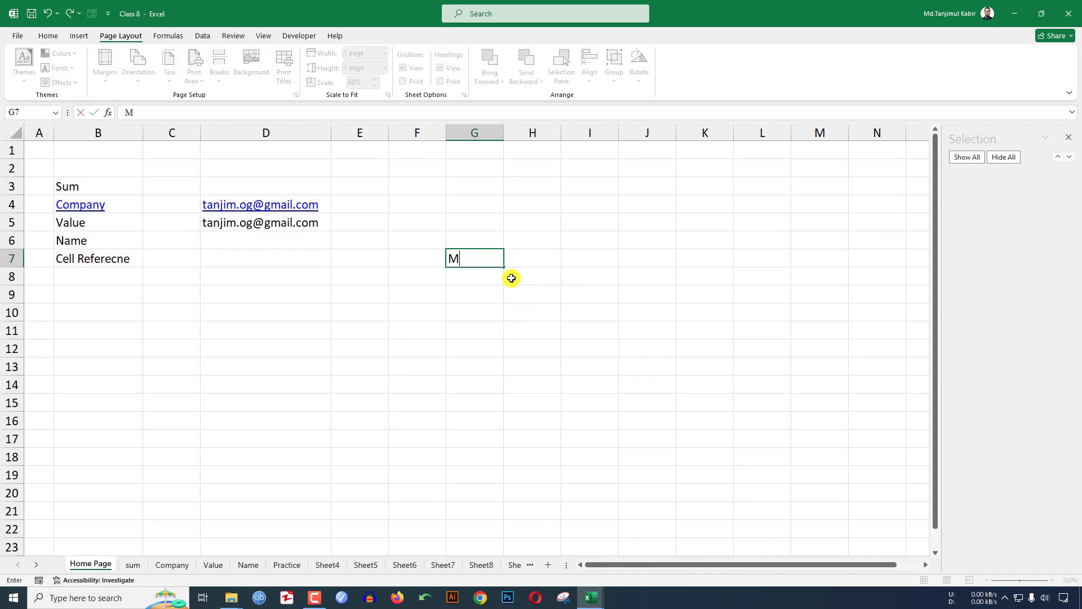
{"action": "type", "text": "2"}
{"action": "key", "text": "Return"}
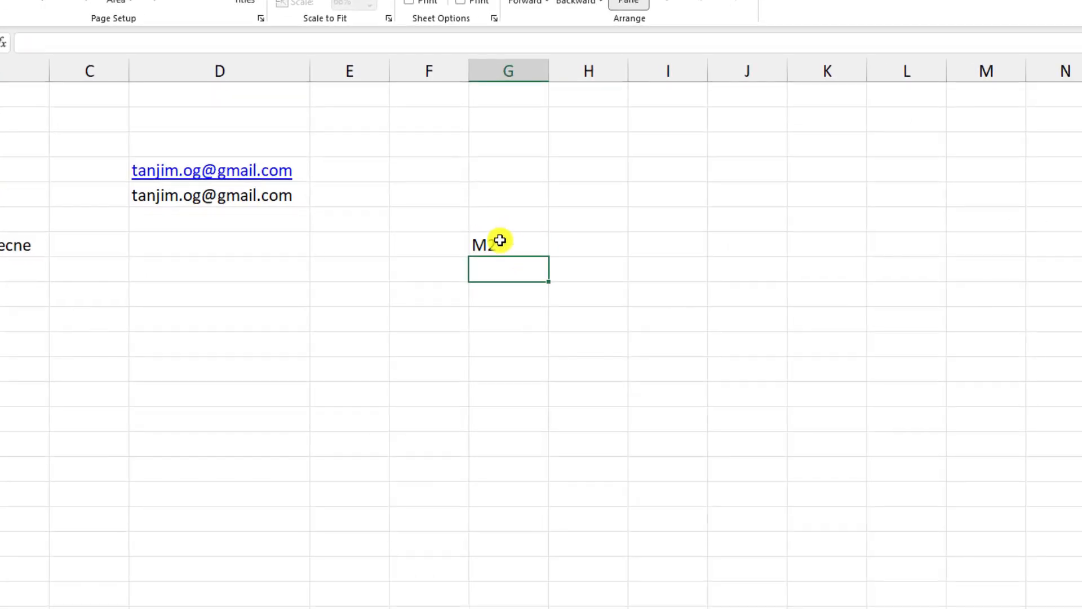
{"action": "left_click", "coordinate": [503, 246]}
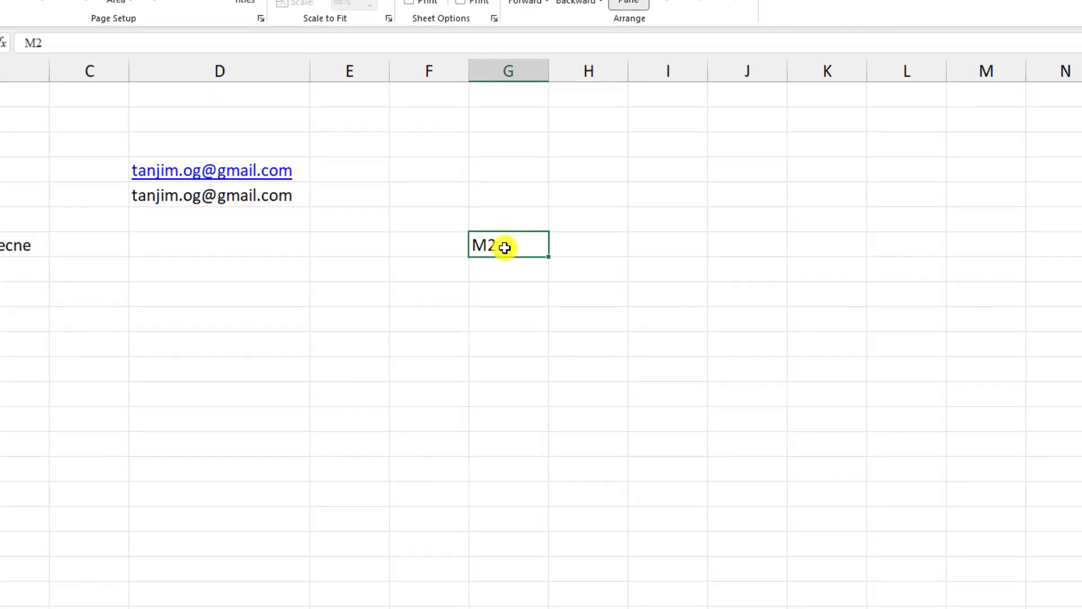
{"action": "left_click", "coordinate": [612, 243]}
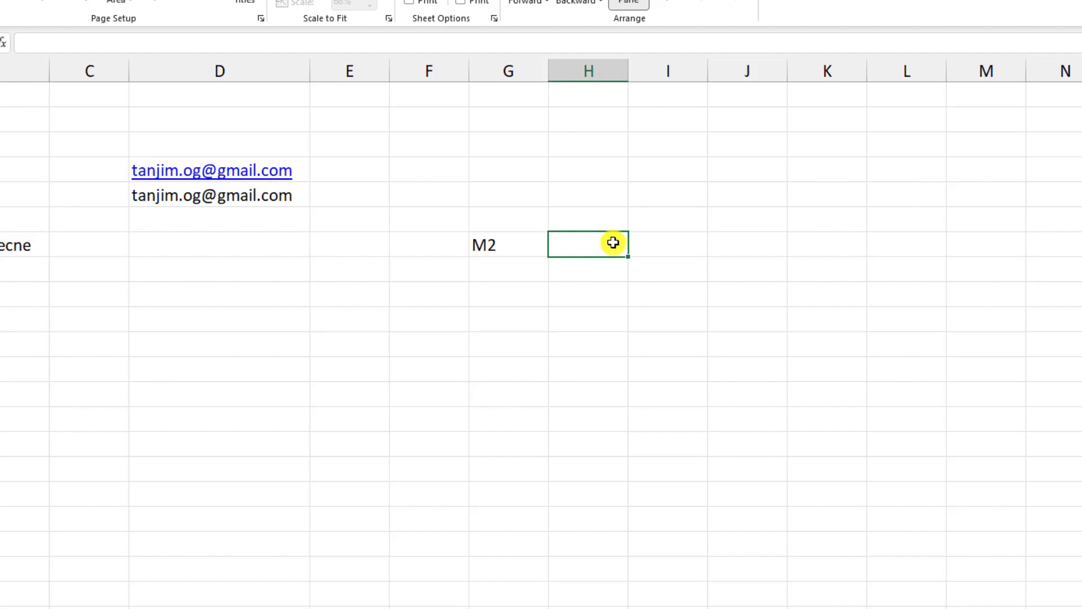
{"action": "type", "text": "X2"}
{"action": "key", "text": "Return"}
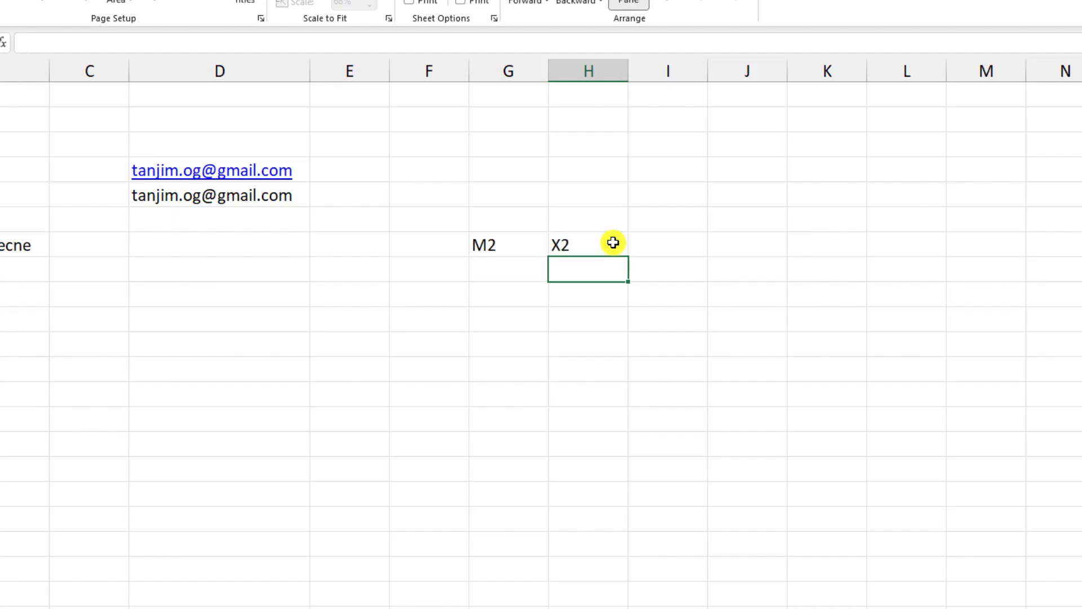
- Make the 2 in H7 a superscript to show X², then enlarge the font
{"action": "left_click", "coordinate": [606, 244]}
{"action": "double_click", "coordinate": [586, 245]}
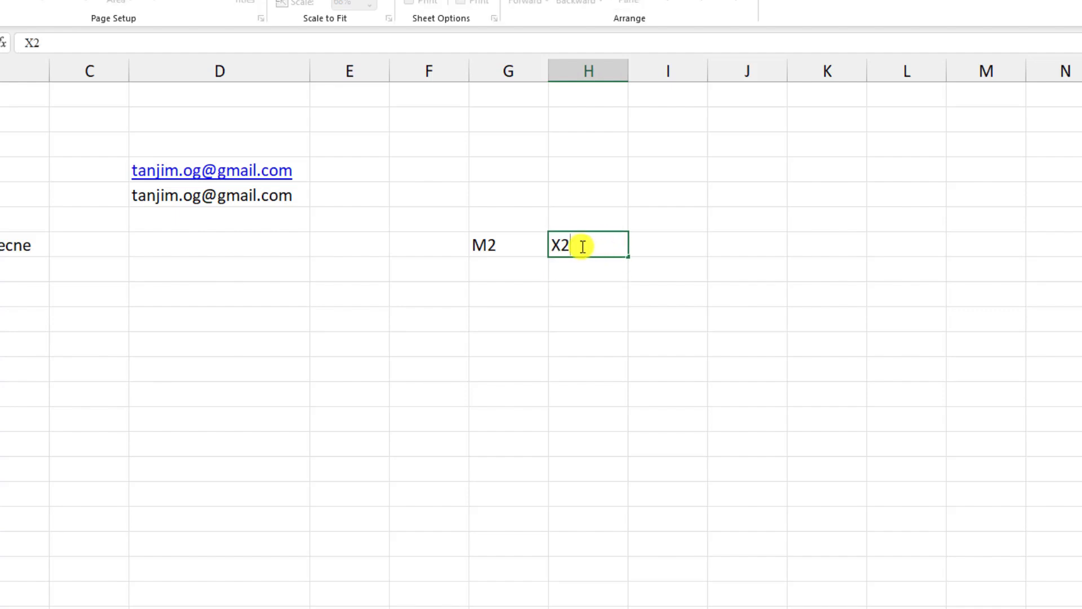
{"action": "double_click", "coordinate": [565, 247]}
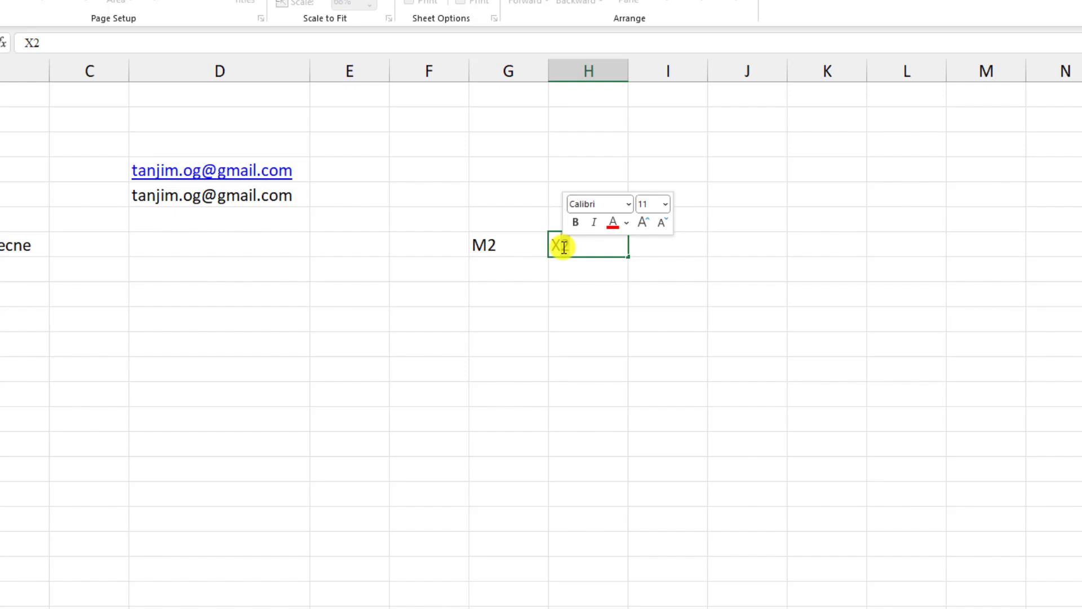
{"action": "right_click", "coordinate": [564, 246]}
{"action": "left_click", "coordinate": [622, 378]}
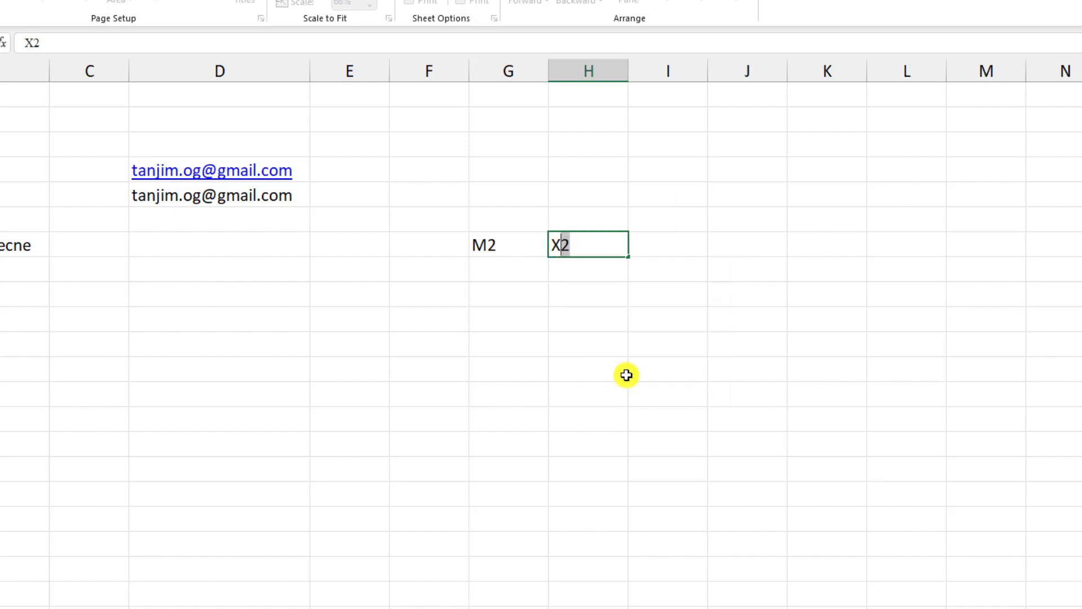
{"action": "left_click_drag", "start_coordinate": [583, 189], "coordinate": [930, 150]}
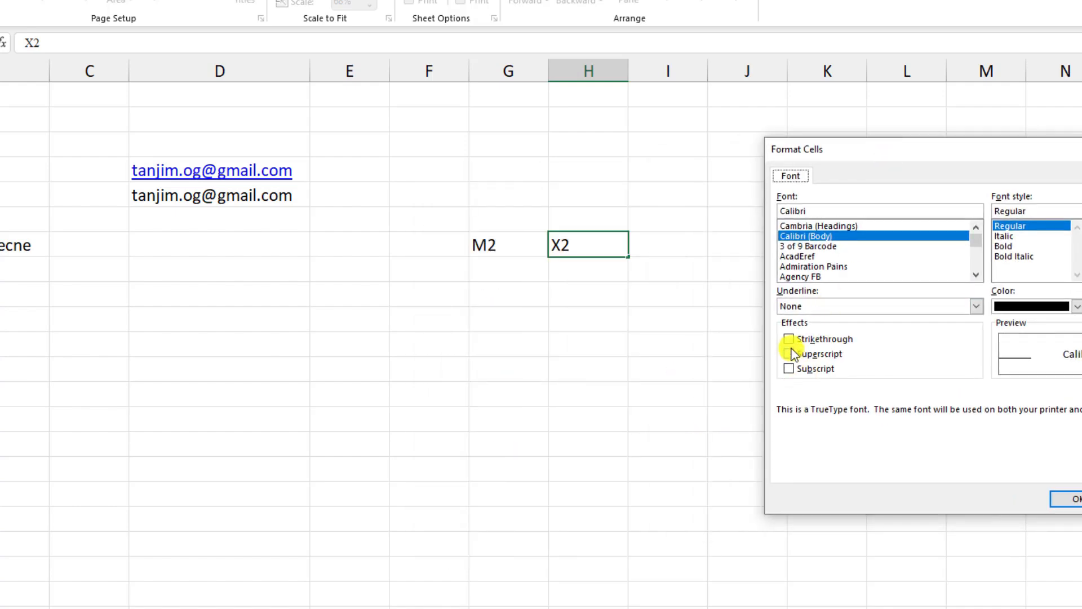
{"action": "left_click", "coordinate": [788, 353]}
{"action": "left_click", "coordinate": [1063, 500]}
{"action": "left_click", "coordinate": [646, 321]}
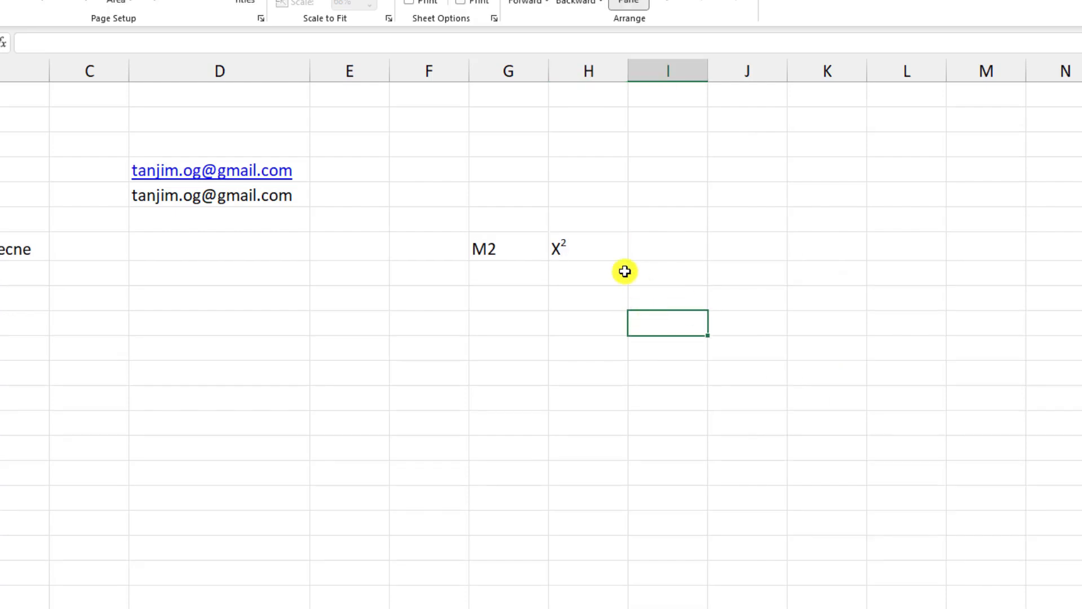
{"action": "left_click", "coordinate": [597, 244]}
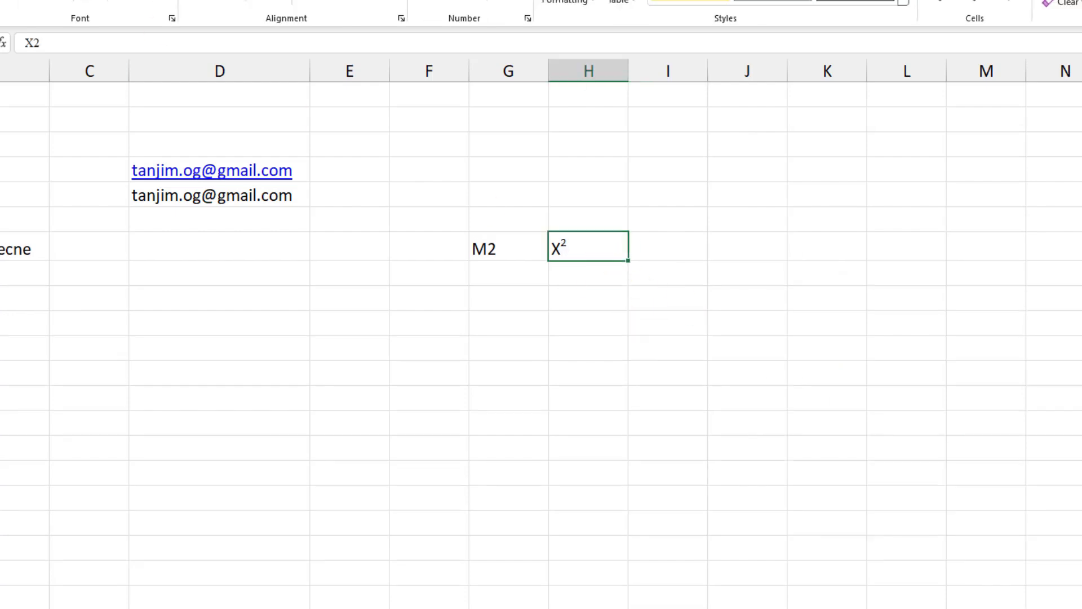
{"action": "key", "text": "ctrl+shift+period"}
{"action": "key", "text": "ctrl+shift+period"}
{"action": "key", "text": "ctrl+shift+period"}
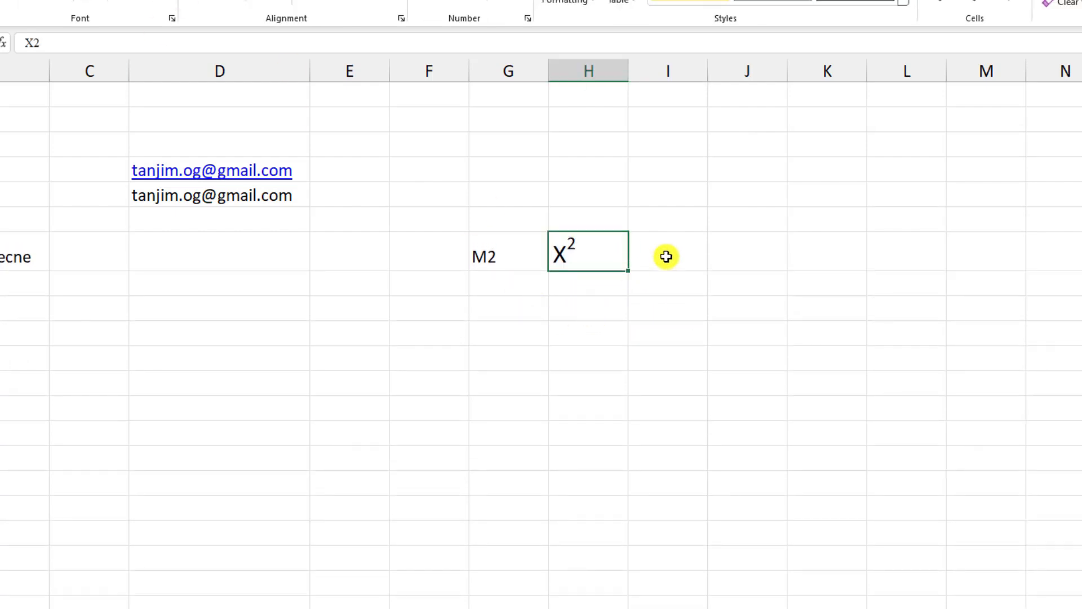
- Enter X2 in cell I7, correcting the lowercase x to a capital X
{"action": "left_click", "coordinate": [667, 255]}
{"action": "type", "text": "x"}
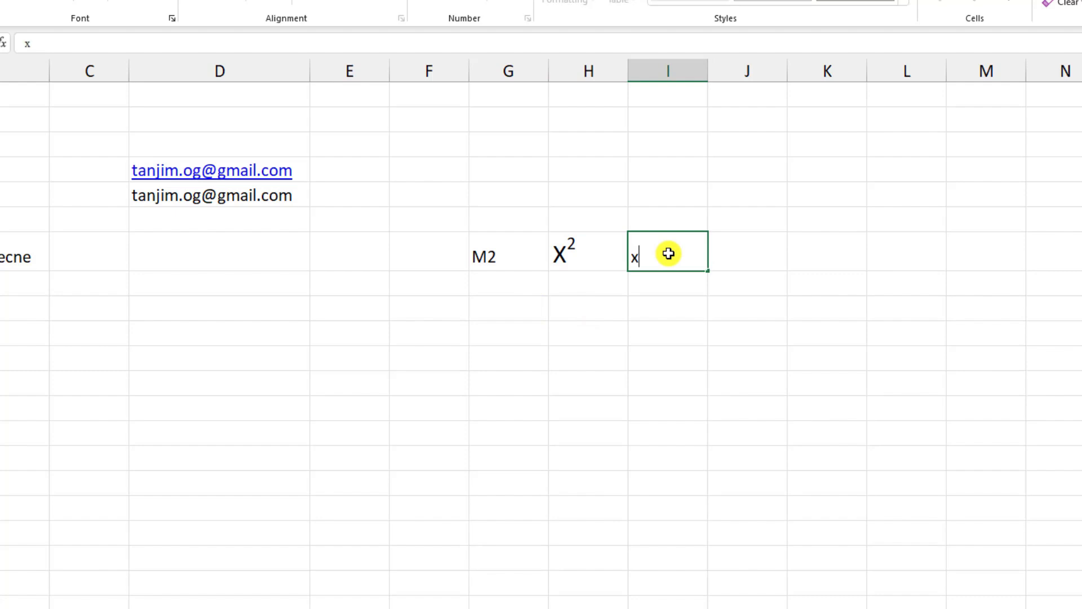
{"action": "type", "text": "2"}
{"action": "key", "text": "Return"}
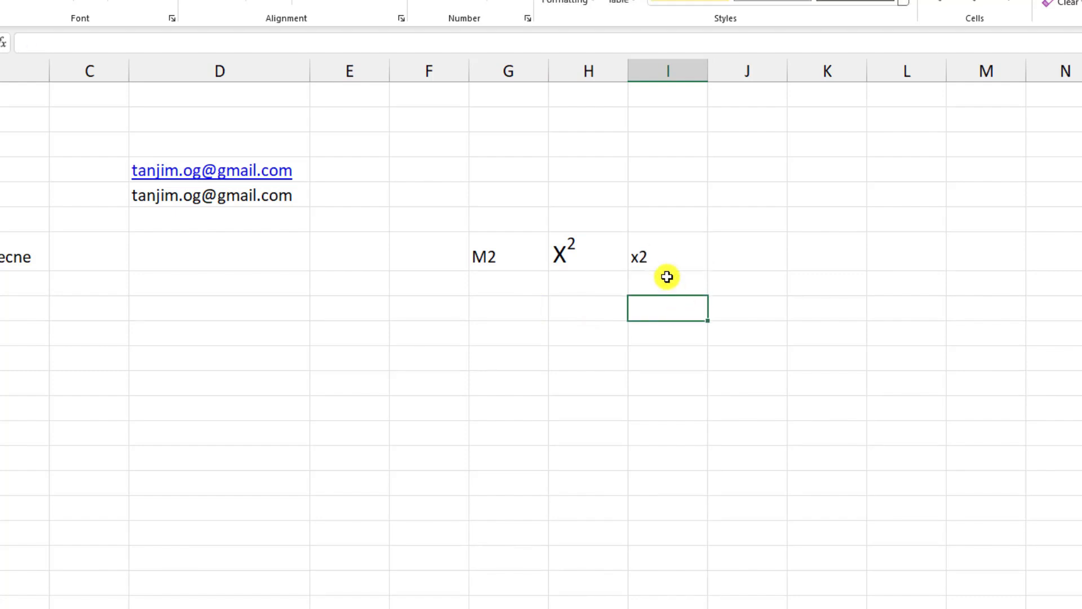
{"action": "double_click", "coordinate": [667, 254]}
{"action": "left_click_drag", "start_coordinate": [638, 258], "coordinate": [625, 258]}
{"action": "type", "text": "X"}
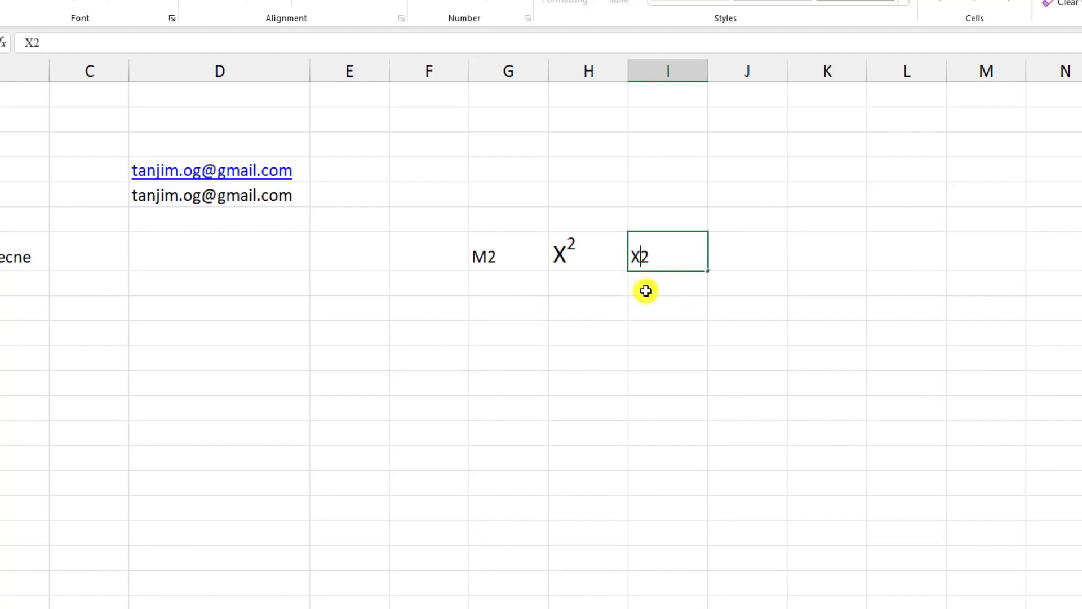
{"action": "key", "text": "Return"}
- Format the 2 in I7 as subscript so the cell shows X₂
{"action": "double_click", "coordinate": [659, 258]}
{"action": "left_click_drag", "start_coordinate": [646, 259], "coordinate": [651, 258]}
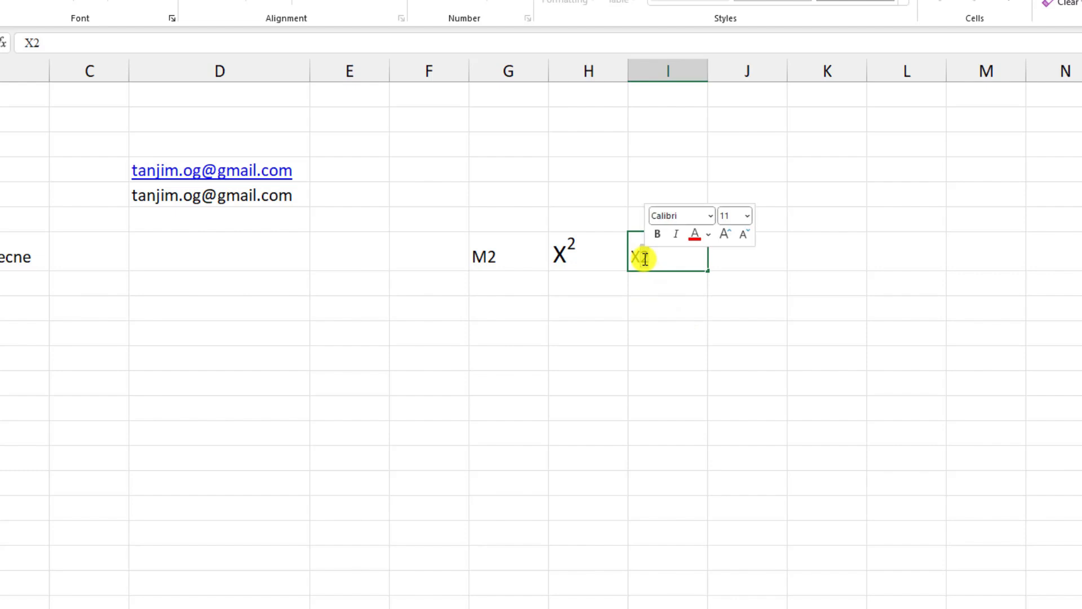
{"action": "right_click", "coordinate": [648, 259]}
{"action": "left_click", "coordinate": [693, 388]}
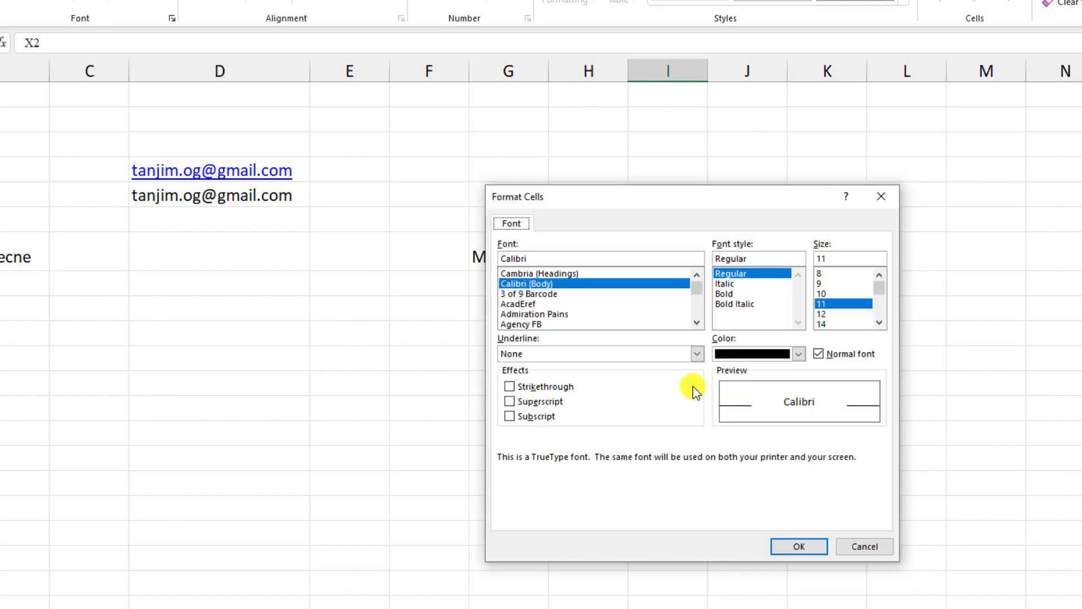
{"action": "left_click", "coordinate": [527, 416]}
{"action": "left_click", "coordinate": [801, 548]}
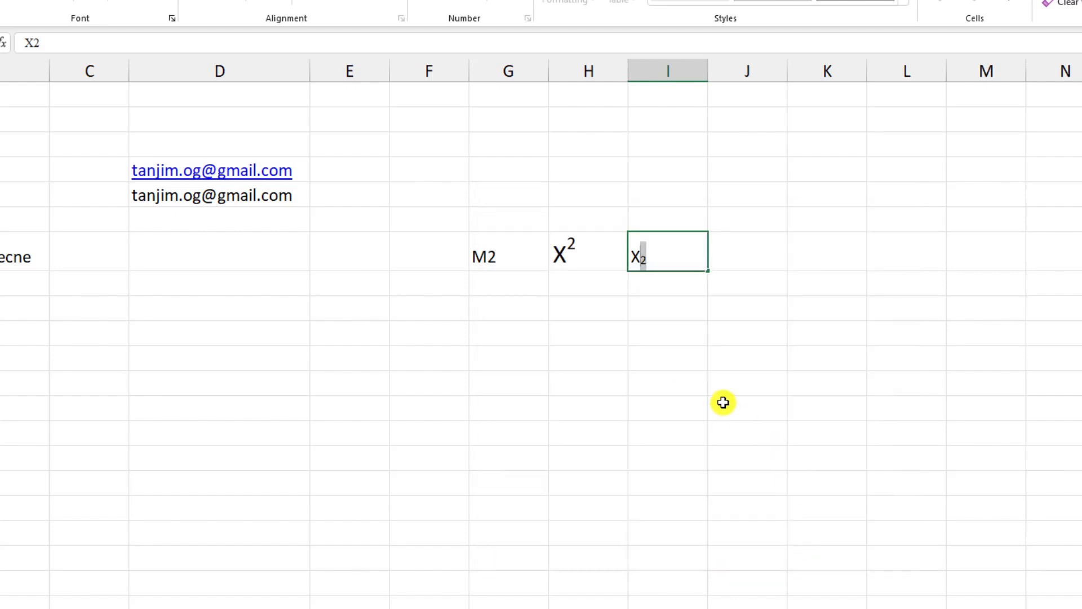
{"action": "left_click", "coordinate": [722, 401]}
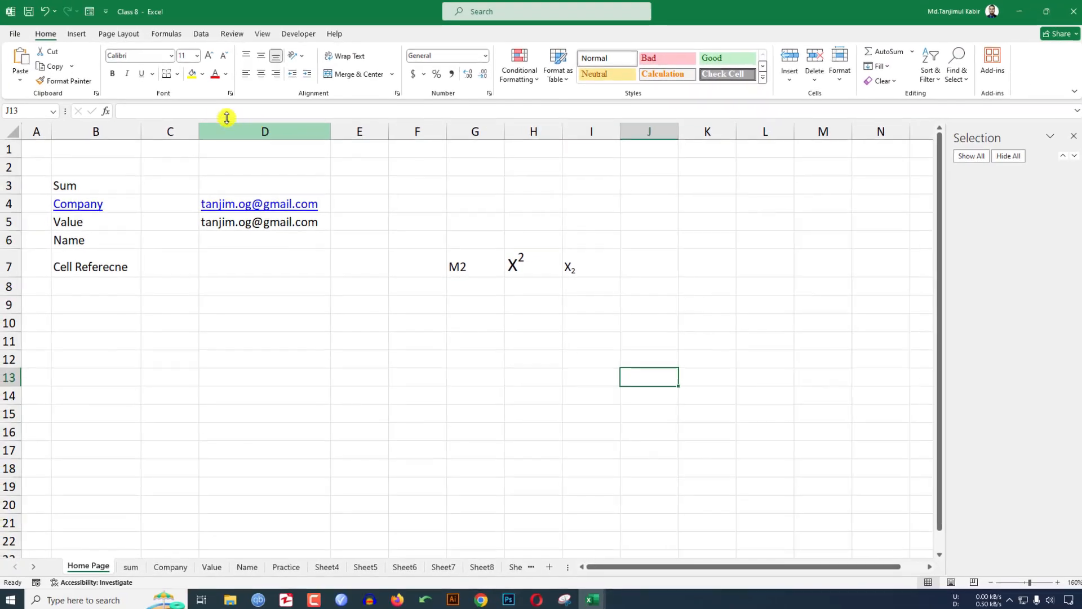
- Bring up the Symbol dialog and set its font to Webdings
{"action": "left_click", "coordinate": [78, 36]}
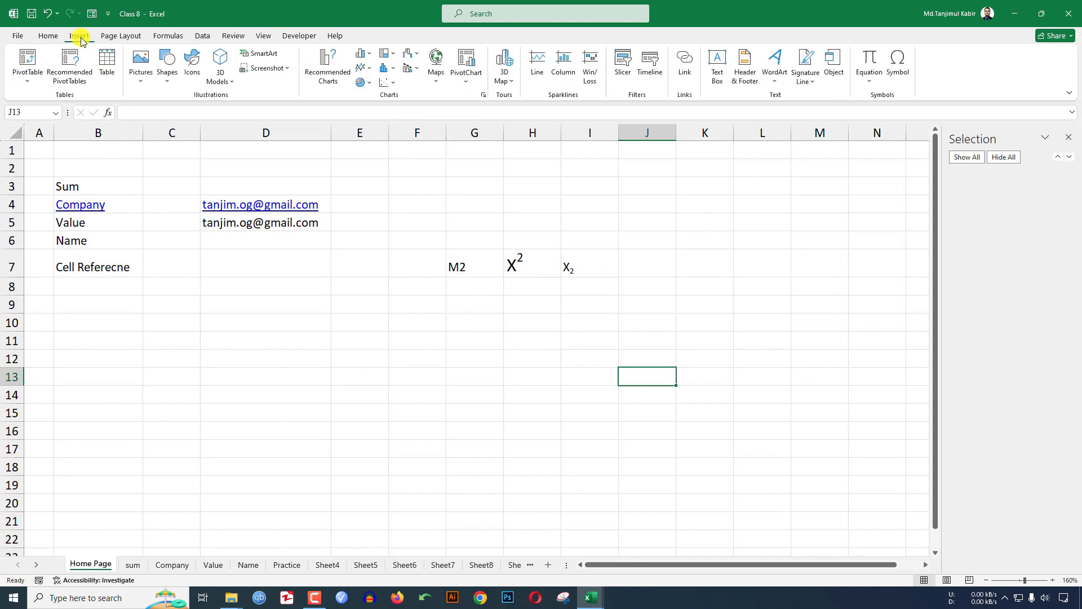
{"action": "left_click", "coordinate": [900, 69]}
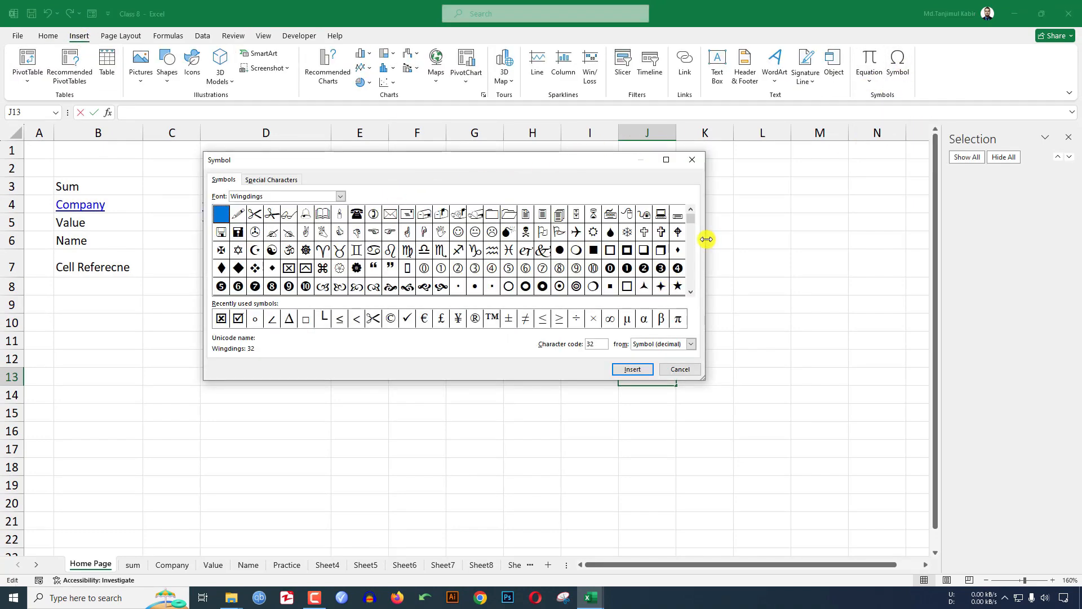
{"action": "left_click_drag", "start_coordinate": [692, 242], "coordinate": [690, 261]}
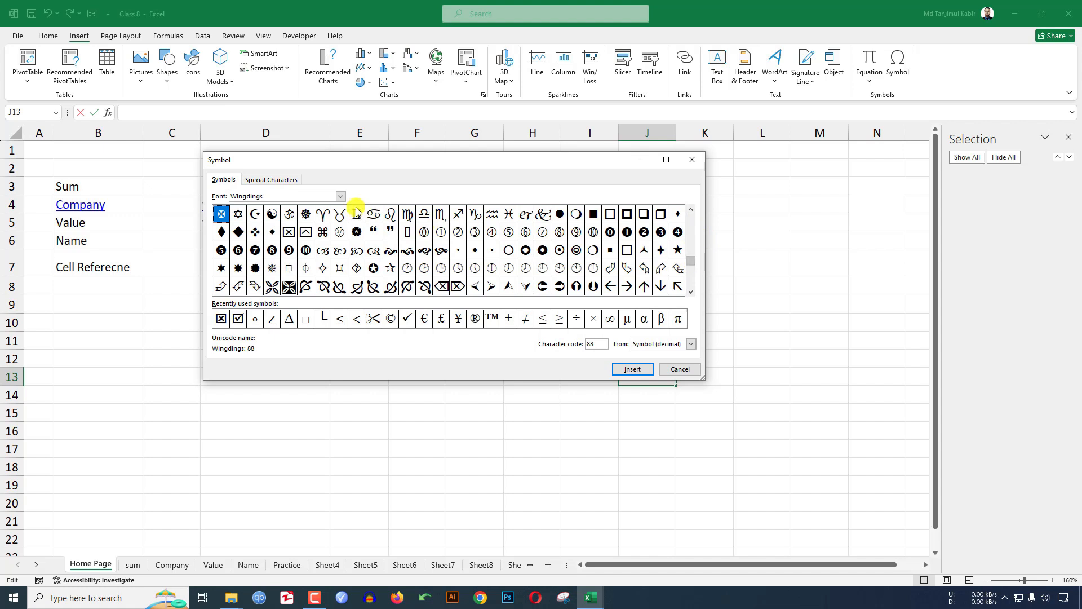
{"action": "left_click", "coordinate": [340, 196]}
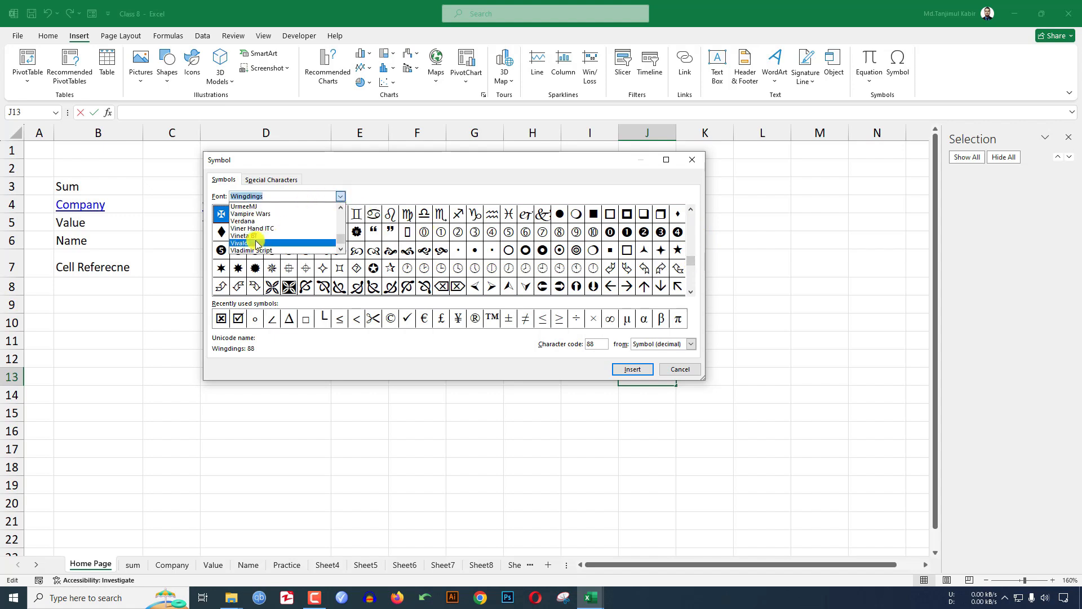
{"action": "left_click", "coordinate": [254, 239]}
{"action": "left_click", "coordinate": [339, 197]}
{"action": "scroll", "coordinate": [309, 210], "scroll_direction": "up", "scroll_amount": 10}
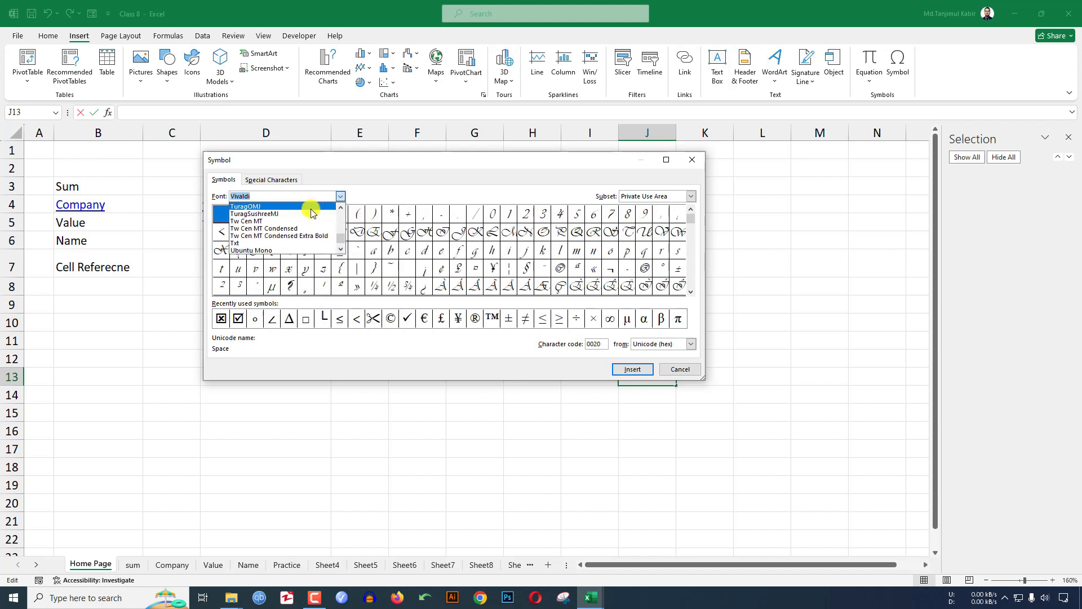
{"action": "left_click_drag", "start_coordinate": [340, 244], "coordinate": [339, 206]}
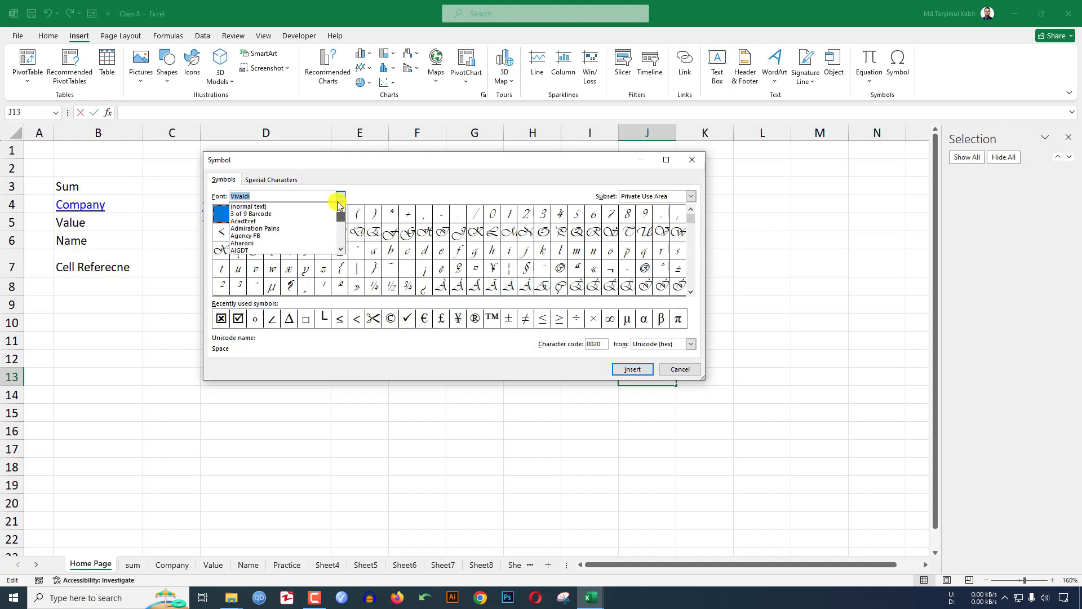
{"action": "scroll", "coordinate": [278, 225], "scroll_direction": "down", "scroll_amount": 2}
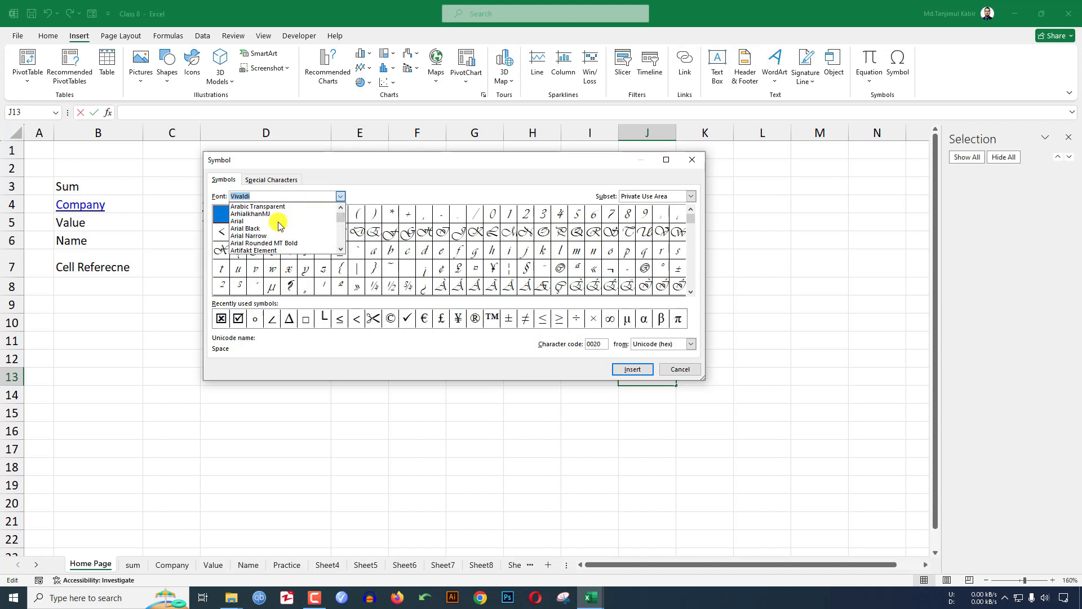
{"action": "type", "text": "w"}
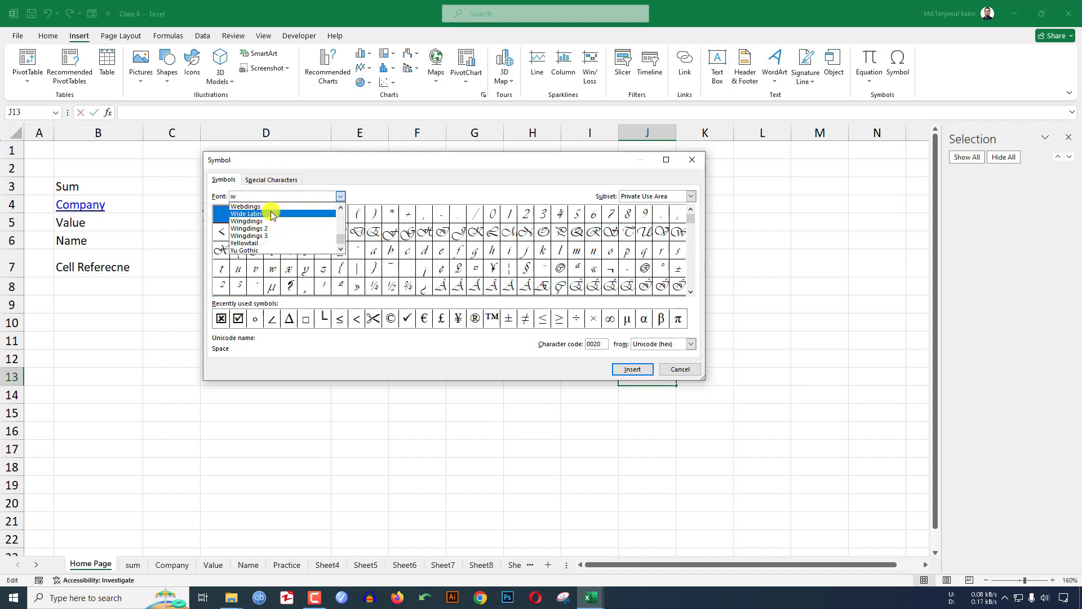
{"action": "left_click", "coordinate": [266, 207]}
- Insert the angle symbol ∠ from the recently used symbols into J13
{"action": "scroll", "coordinate": [688, 272], "scroll_direction": "down", "scroll_amount": 1}
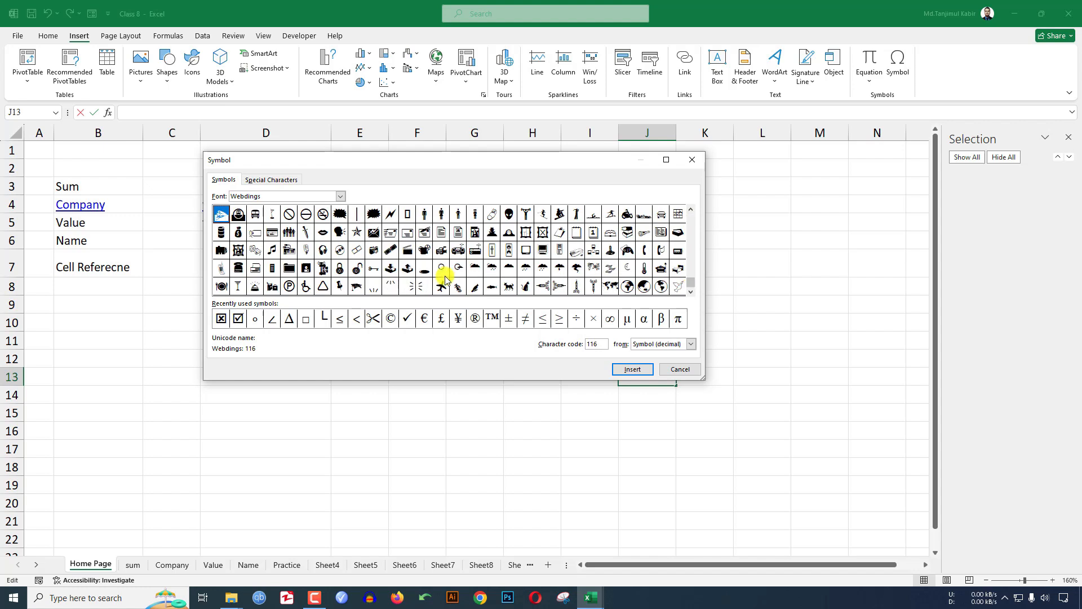
{"action": "left_click", "coordinate": [272, 320]}
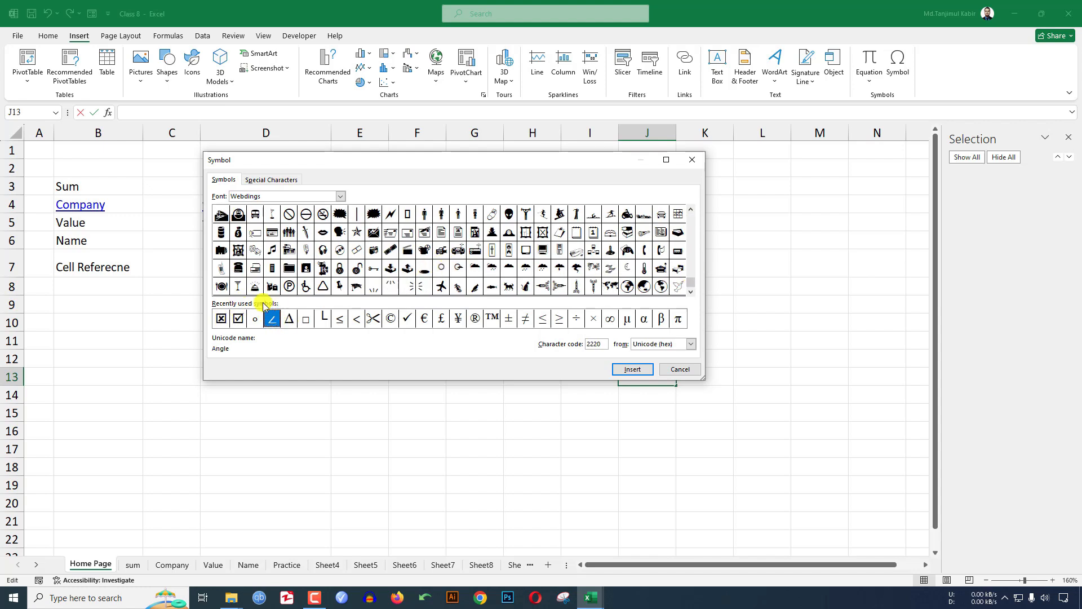
{"action": "left_click", "coordinate": [635, 370]}
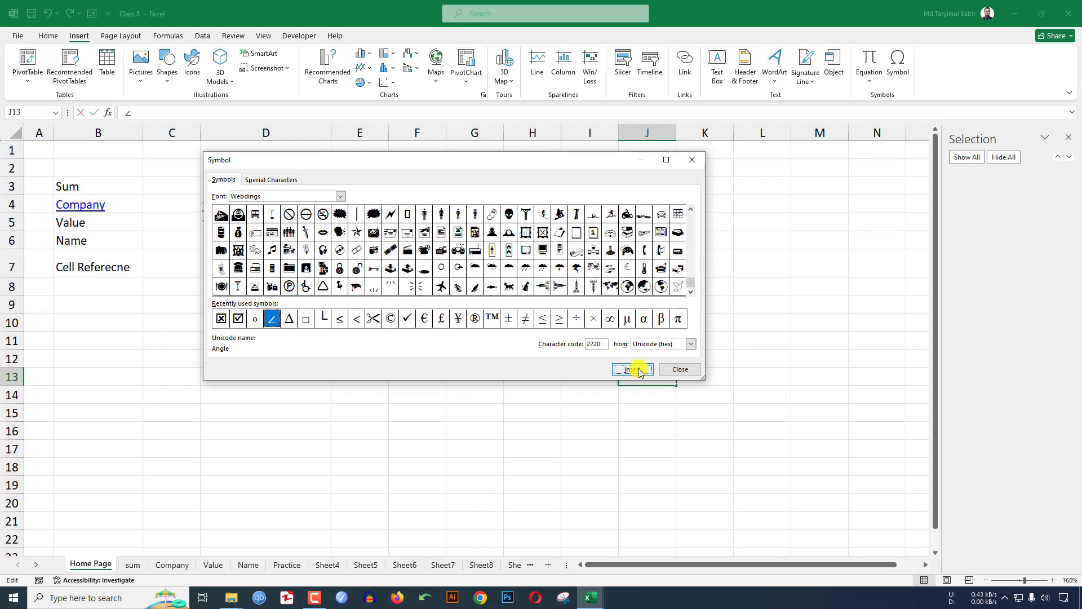
{"action": "left_click_drag", "start_coordinate": [448, 164], "coordinate": [489, 366]}
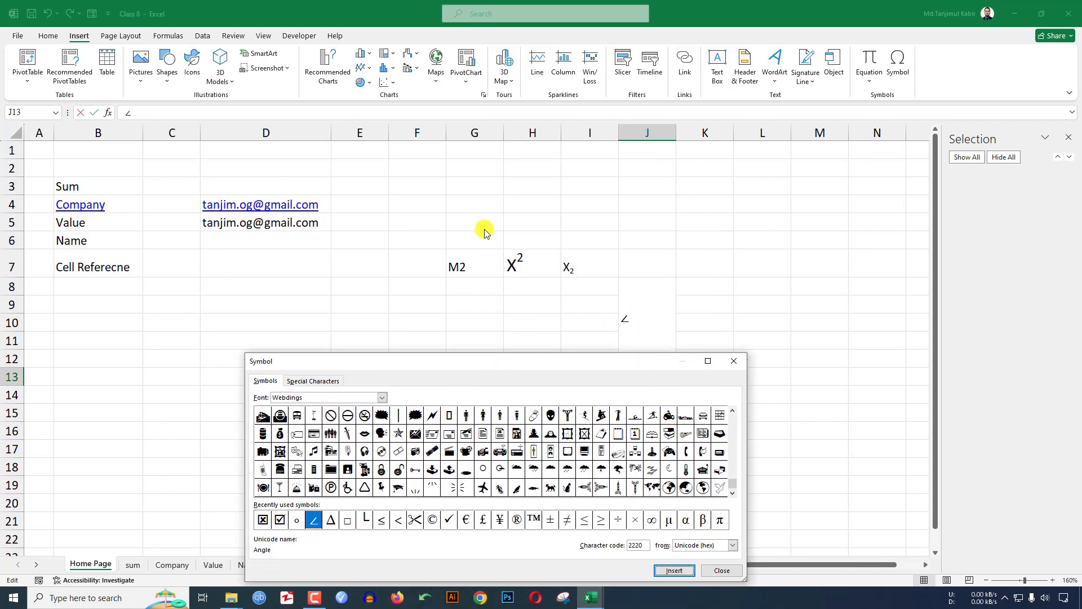
- Insert the delta symbol Δ from recently used symbols into G3, then move to H3
{"action": "left_click", "coordinate": [734, 361]}
{"action": "left_click", "coordinate": [447, 195]}
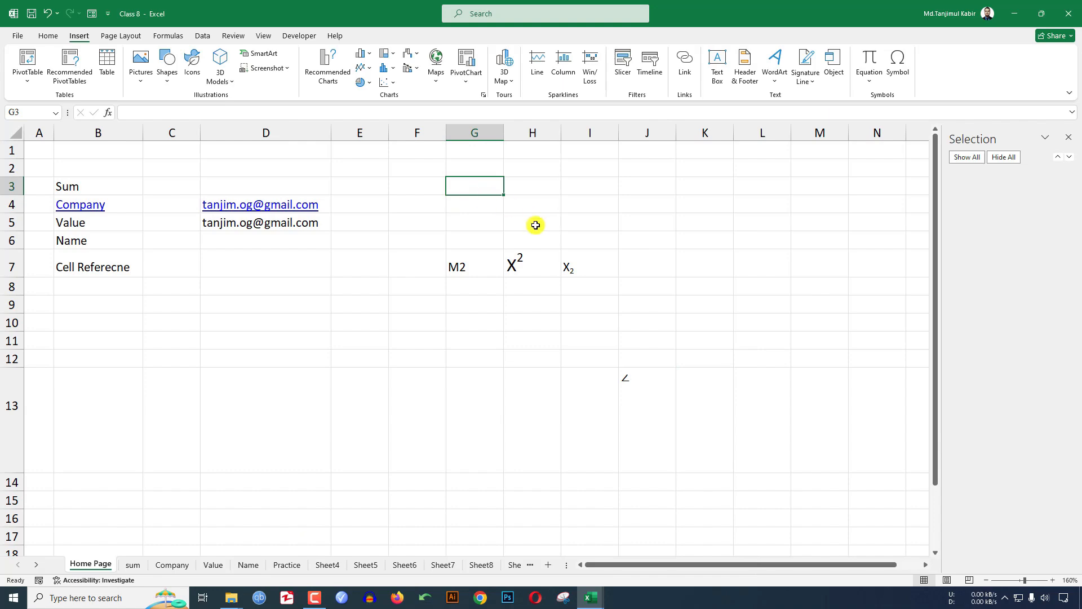
{"action": "left_click", "coordinate": [898, 65]}
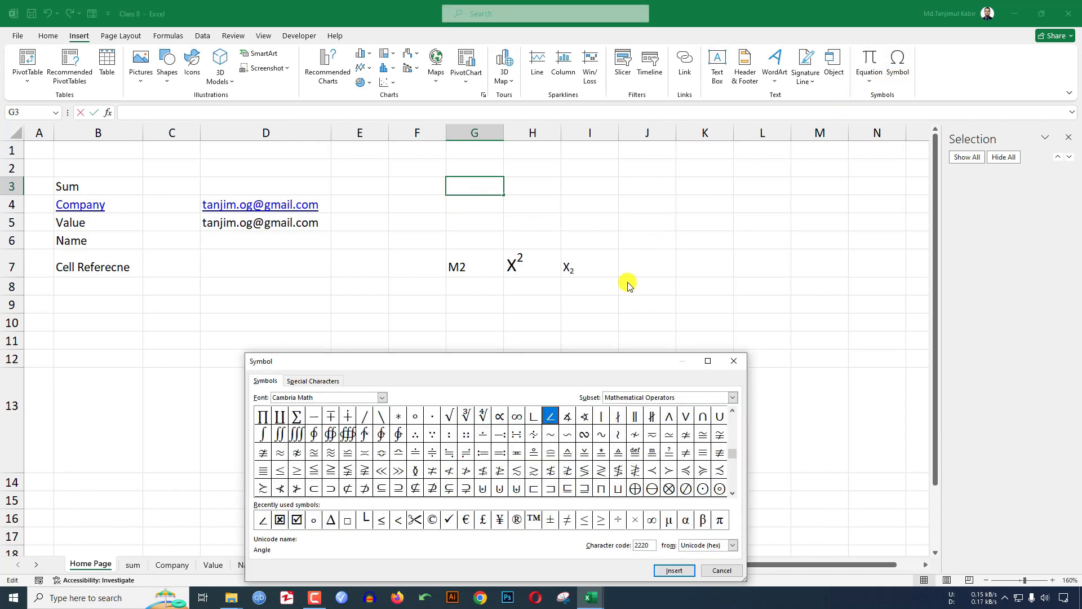
{"action": "left_click_drag", "start_coordinate": [577, 361], "coordinate": [657, 252]}
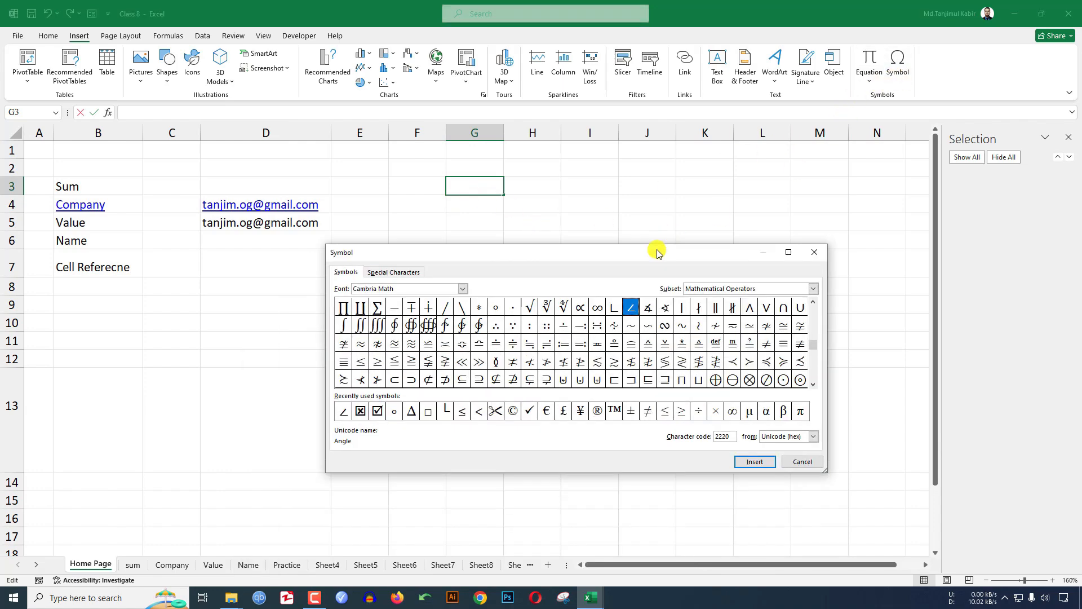
{"action": "left_click", "coordinate": [410, 412]}
{"action": "left_click", "coordinate": [755, 462]}
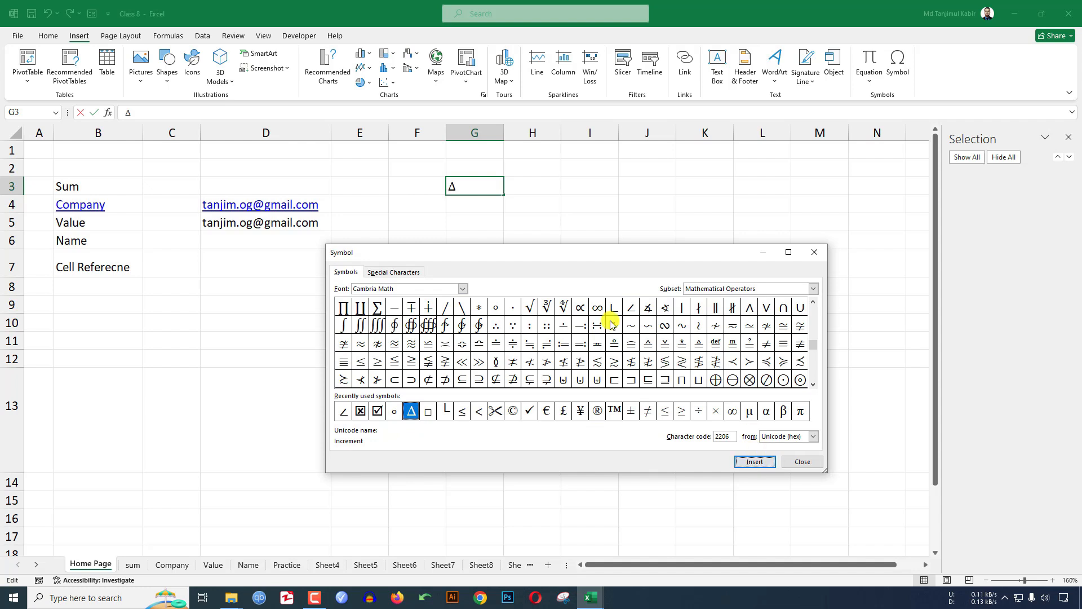
{"action": "left_click", "coordinate": [803, 459]}
{"action": "left_click", "coordinate": [512, 189]}
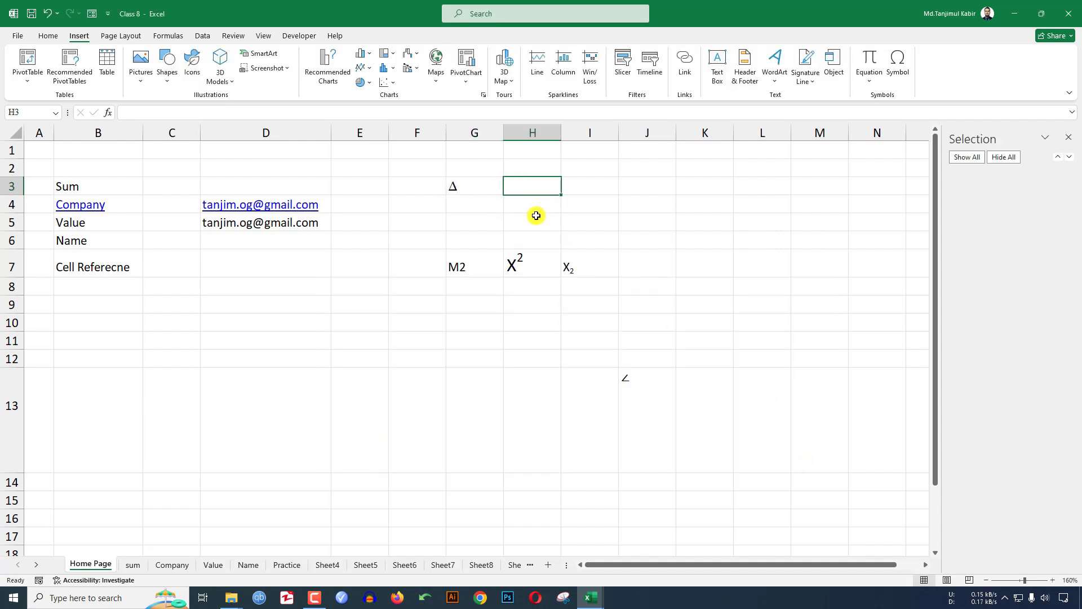